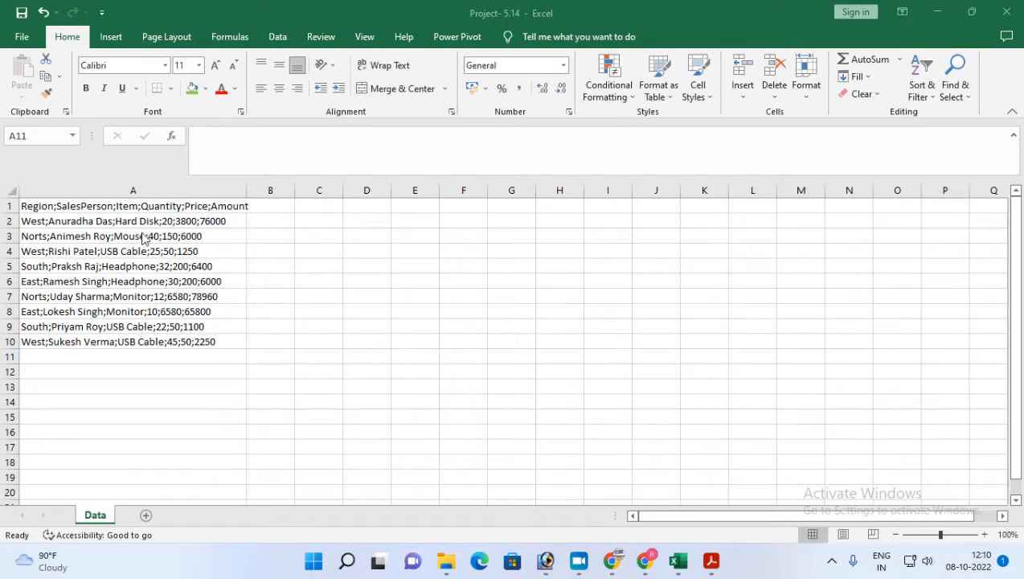
Examine the semicolon-separated header and records in column A of the Data sheet.
left_click(66, 206)
left_click(66, 217)
left_click(64, 240)
left_click(65, 283)
left_click(51, 205)
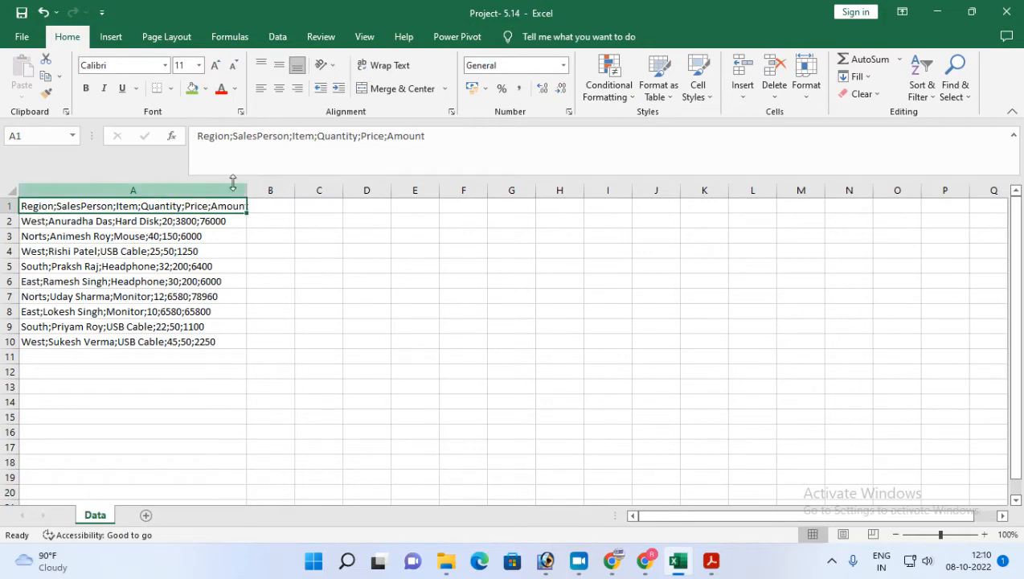
left_click(71, 223)
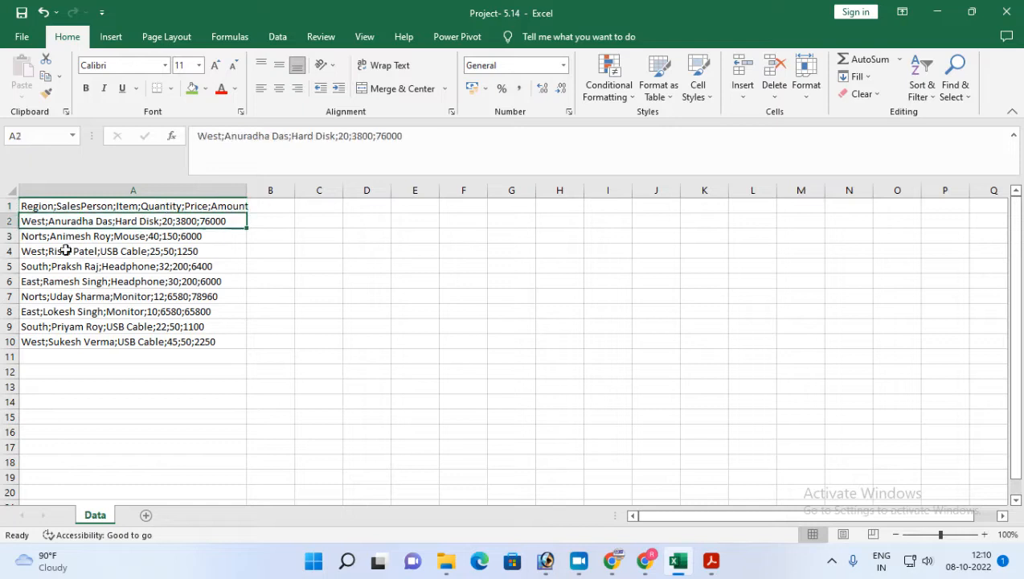
left_click(62, 236)
left_click(65, 266)
left_click(59, 311)
left_click(64, 338)
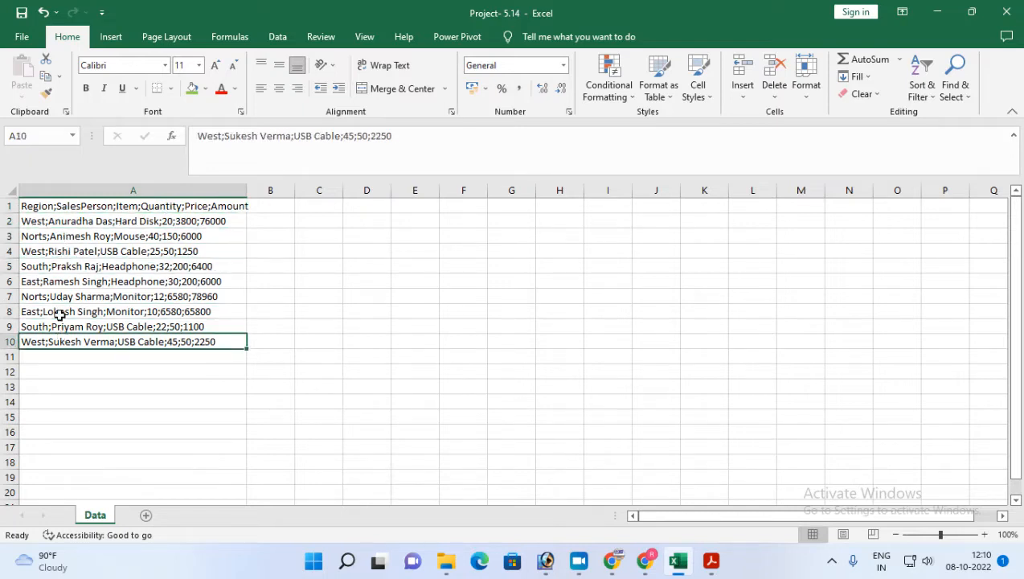
left_click(82, 184)
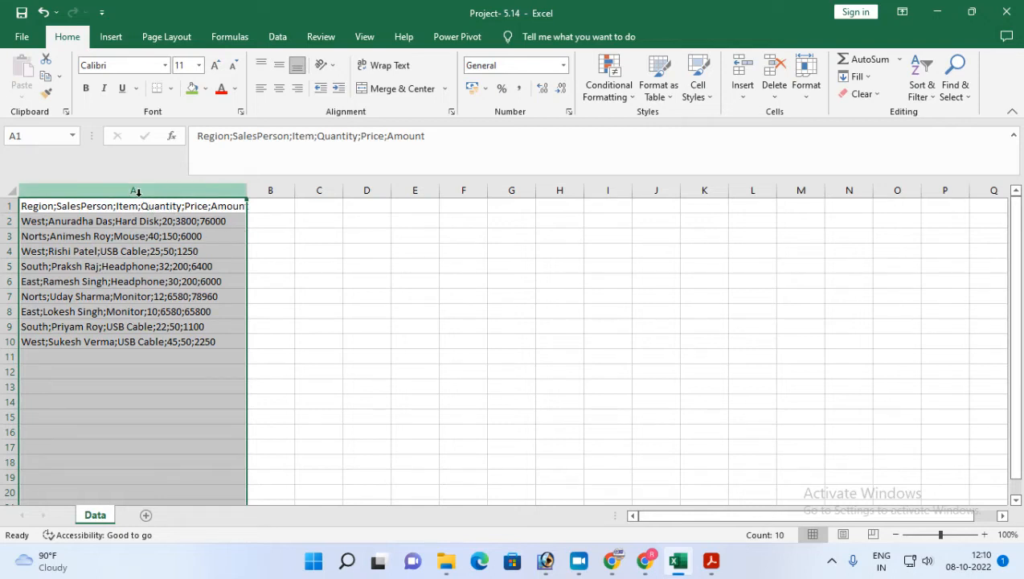
Switch to Project-14.pdf in Adobe Acrobat Reader, read the first task, and return to the Excel workbook.
left_click(713, 564)
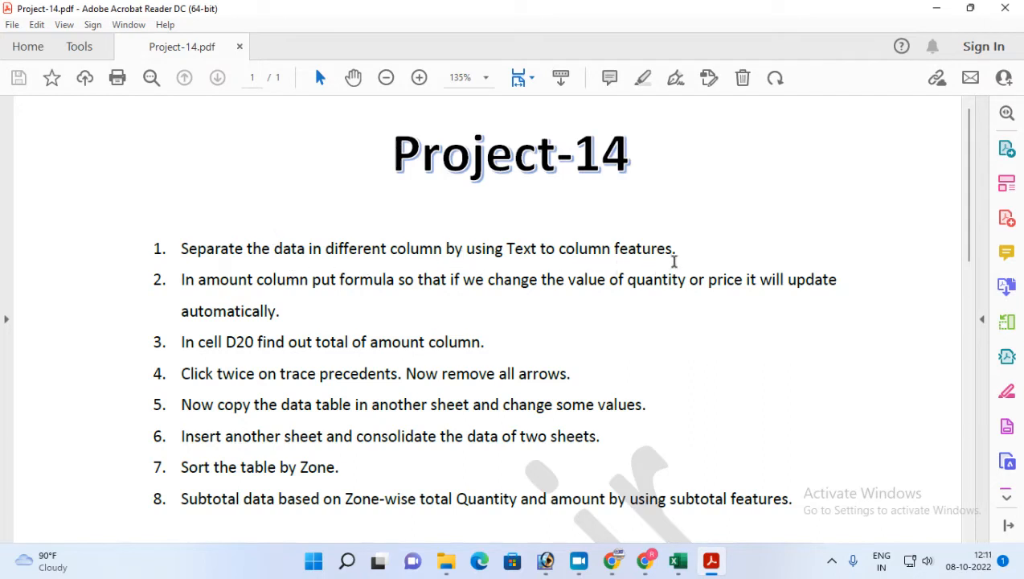
left_click(677, 560)
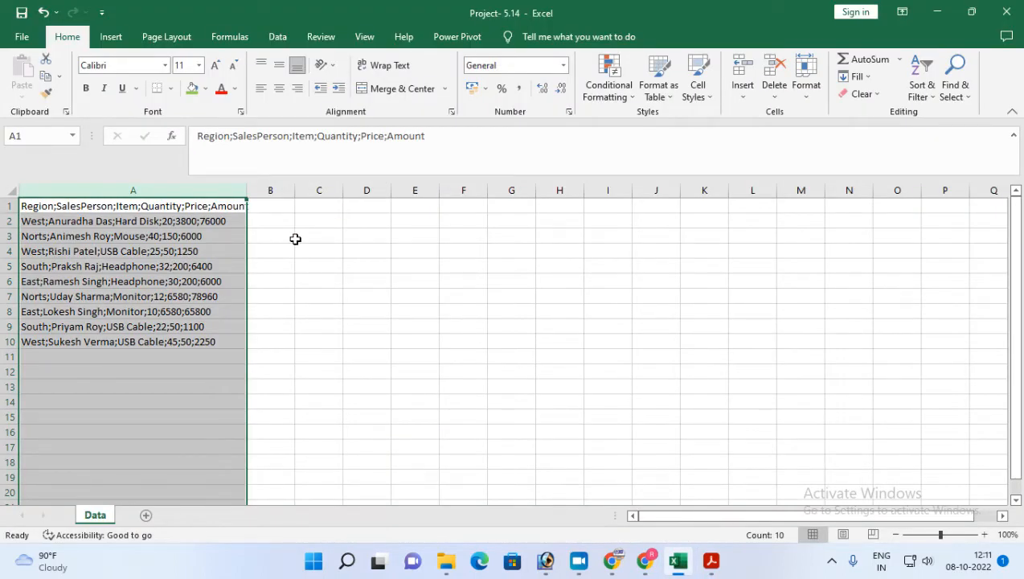
left_click(41, 205)
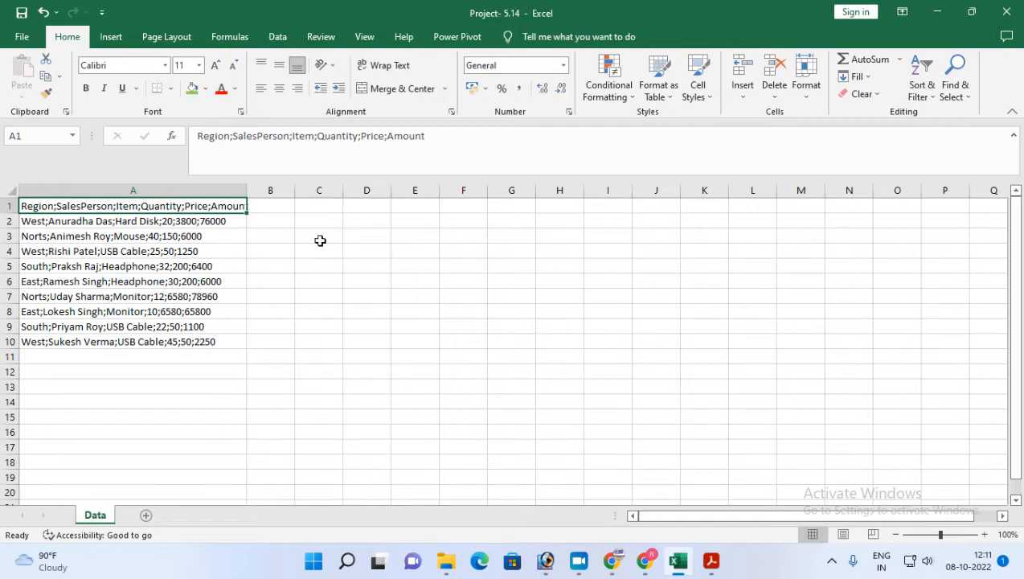
left_click(192, 309)
Start Text to Columns on A1:A10 as Delimited data, with Semicolon replacing Tab as the delimiter.
left_click_drag(76, 206, 80, 329)
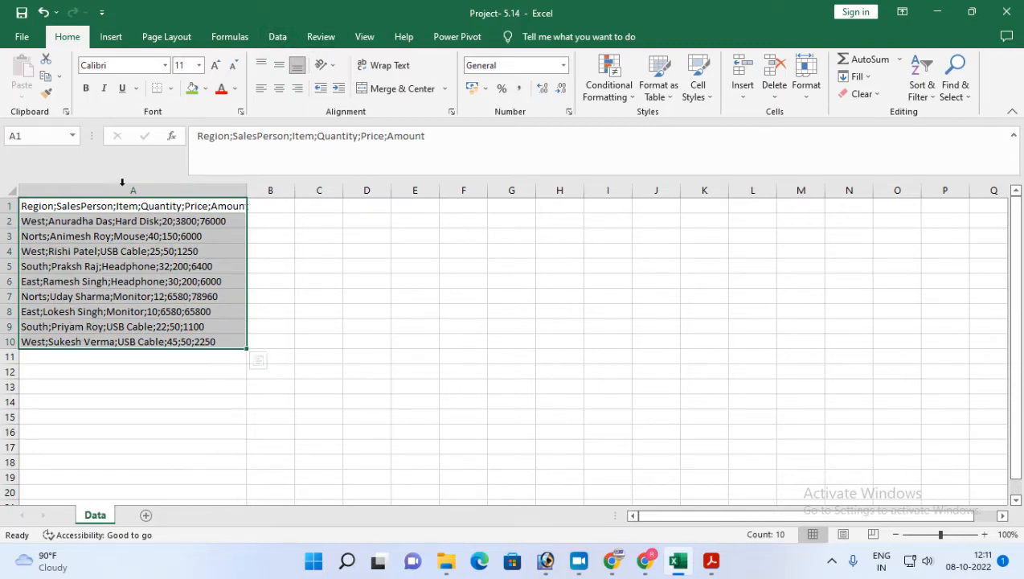
left_click(283, 37)
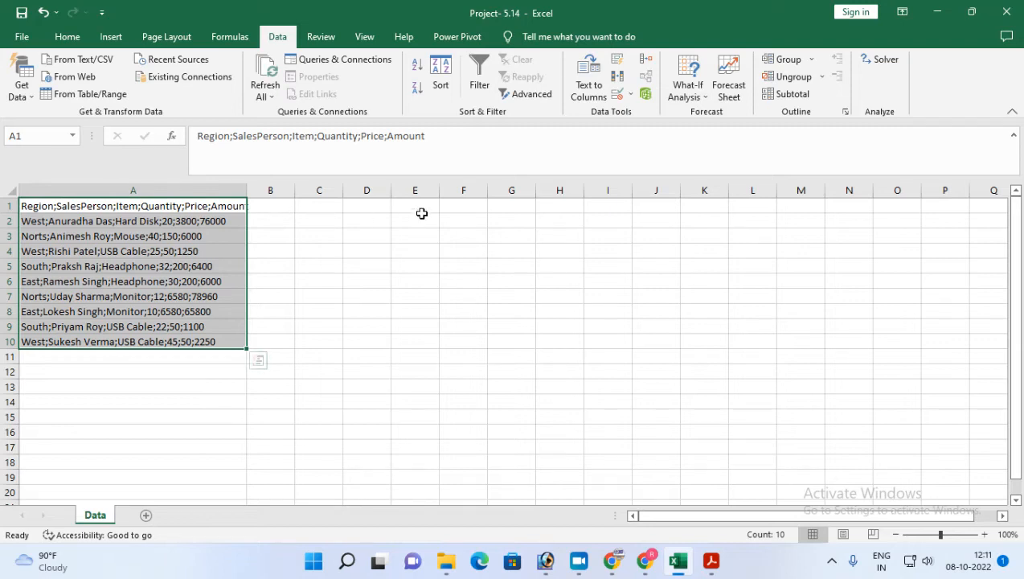
left_click(588, 88)
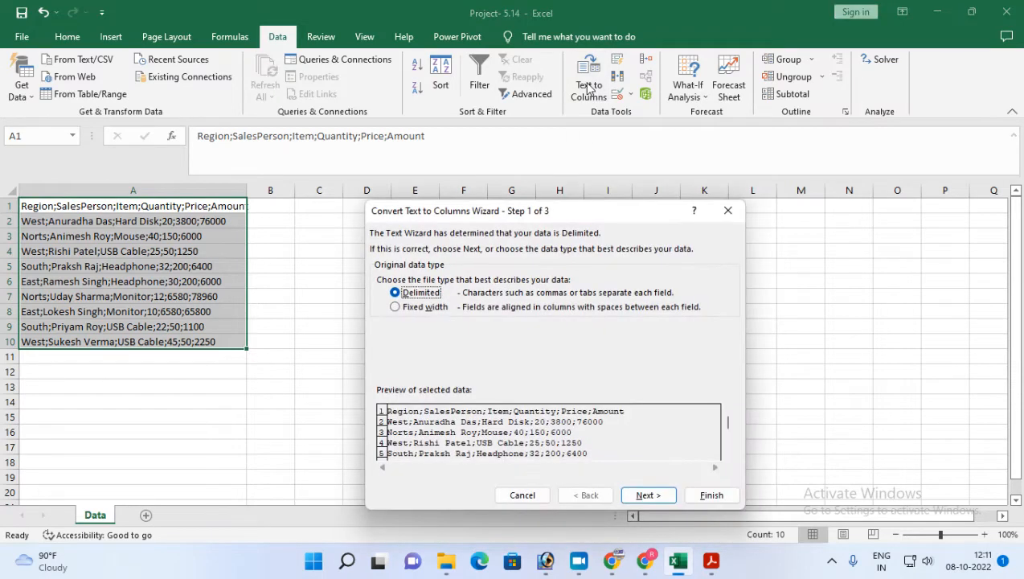
left_click_drag(558, 211, 485, 166)
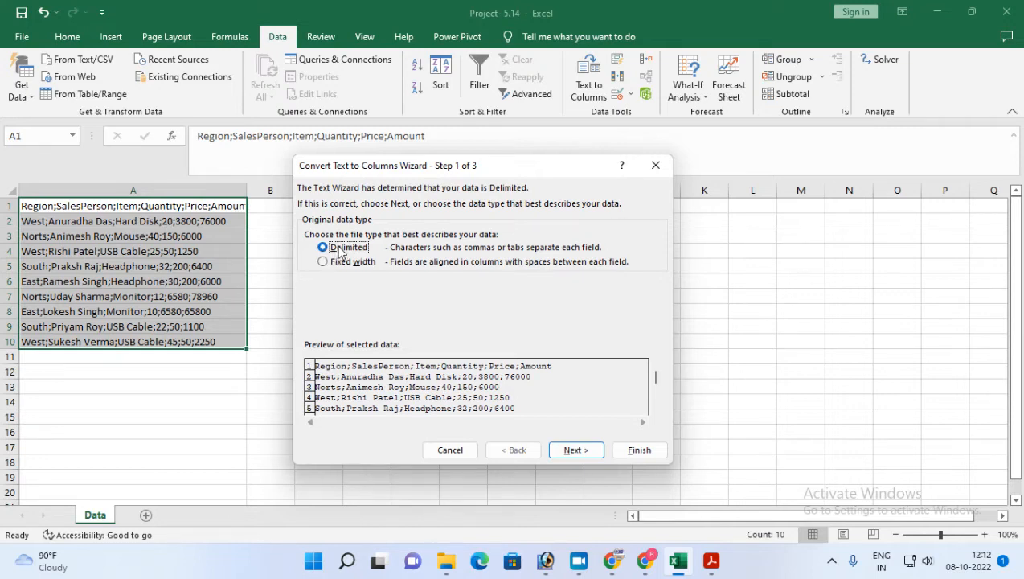
left_click(582, 447)
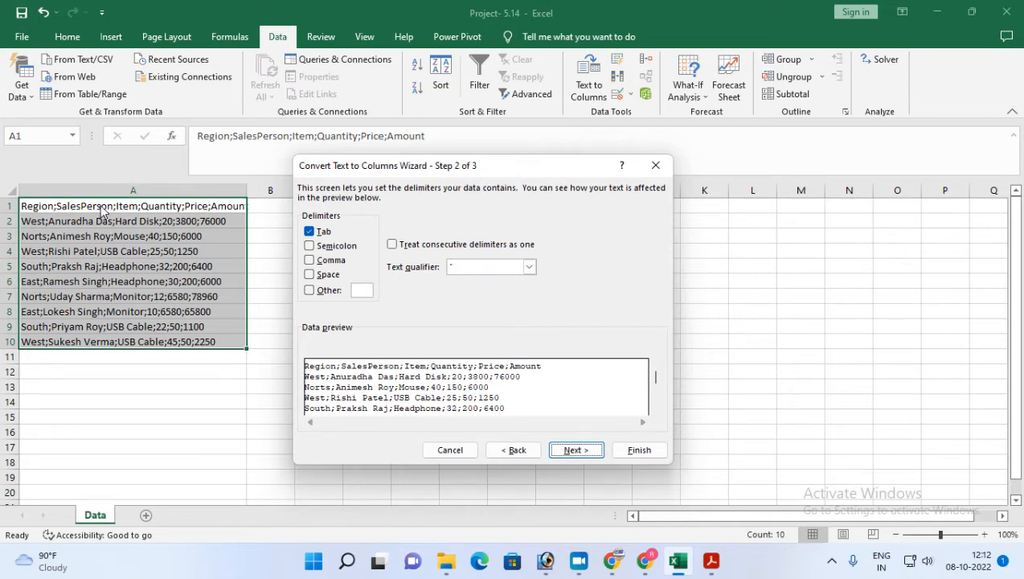
left_click(310, 231)
left_click(309, 246)
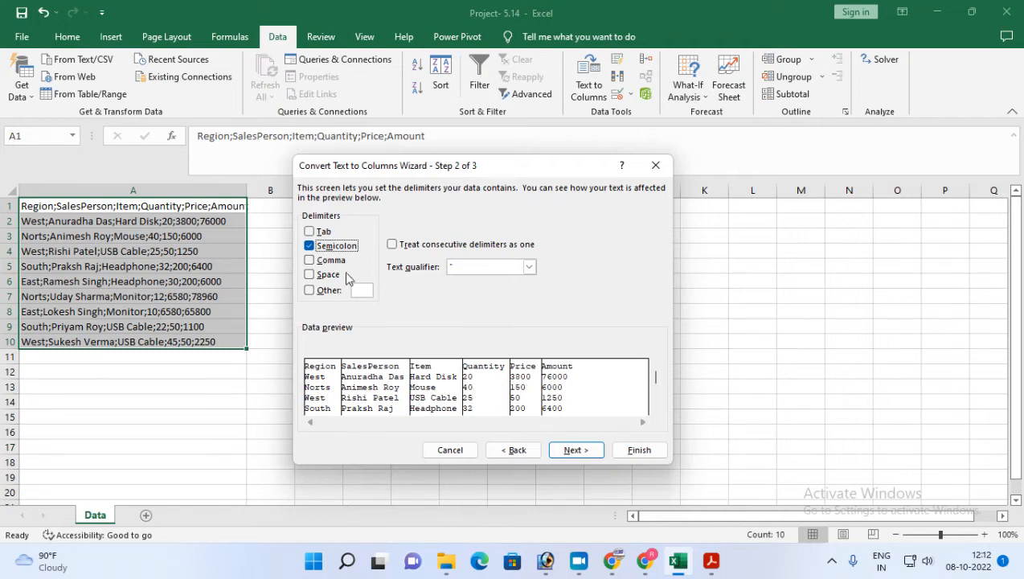
Try Comma and Space as delimiters instead of Semicolon, and restore Semicolon as the only delimiter.
left_click(309, 246)
left_click(309, 259)
left_click(310, 274)
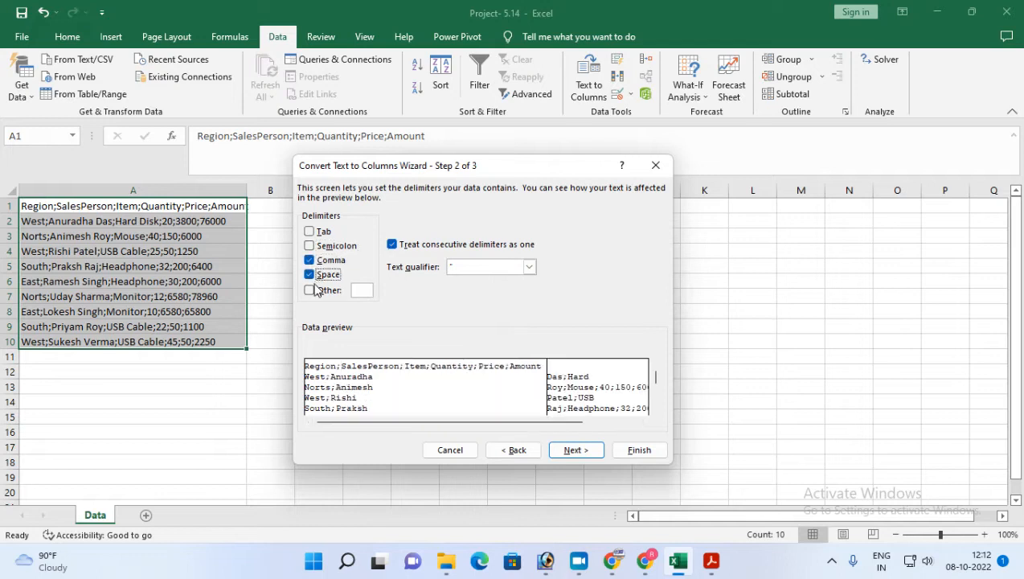
left_click(310, 259)
left_click(309, 274)
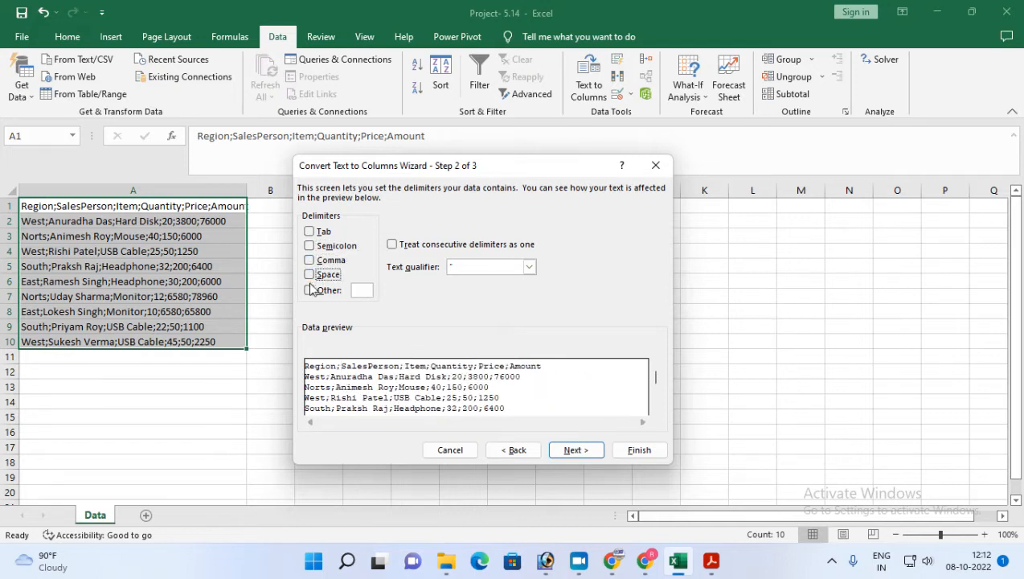
left_click(309, 246)
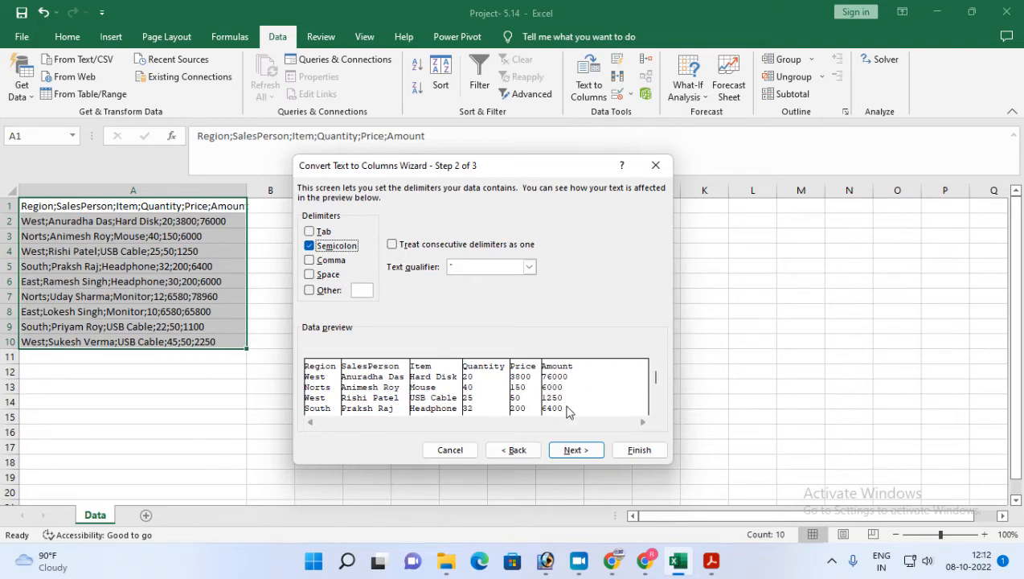
Finish the text conversion with the General column format and $A$1 as the destination.
left_click(576, 452)
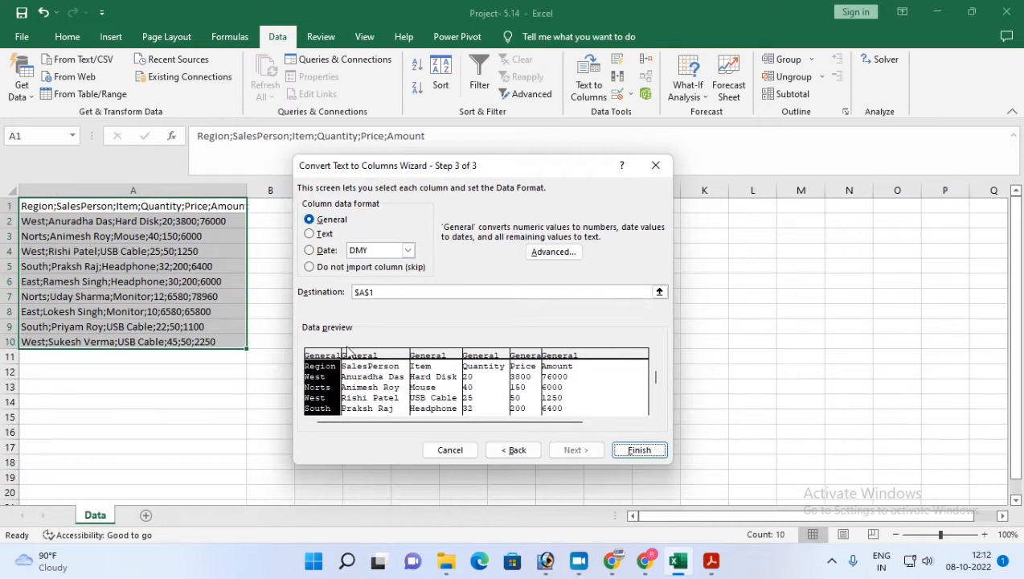
left_click_drag(512, 166, 655, 179)
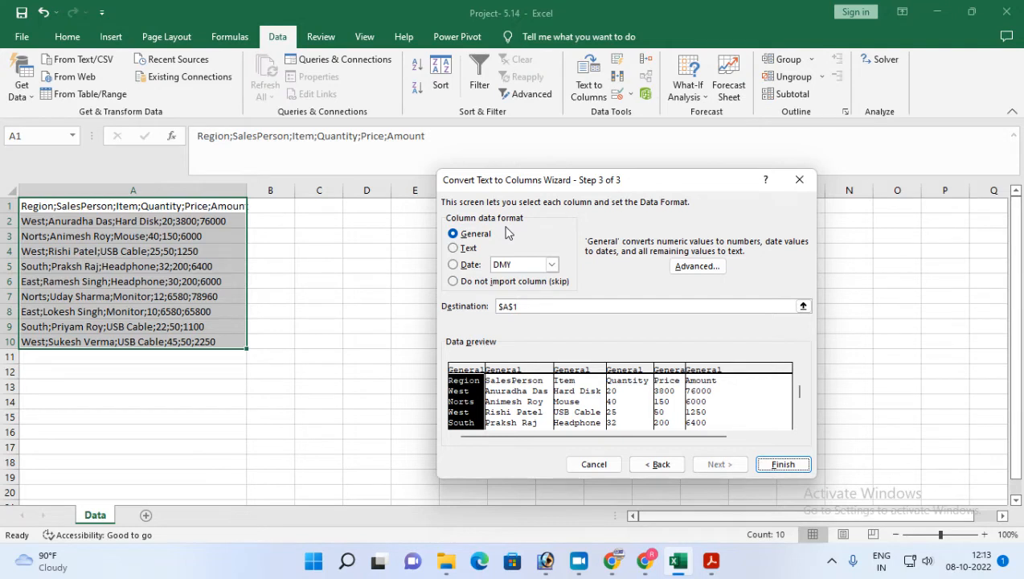
left_click(526, 307)
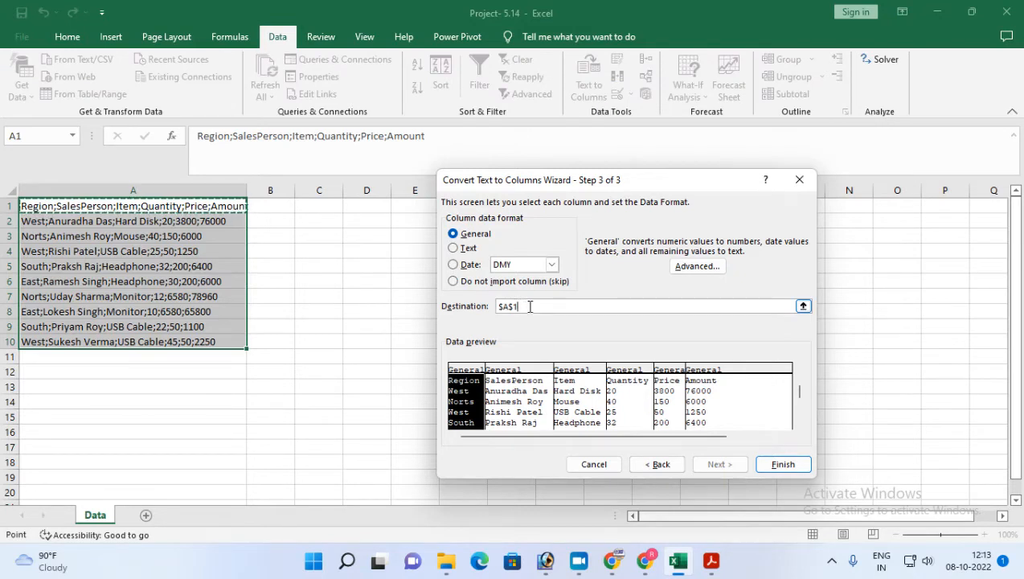
left_click(784, 465)
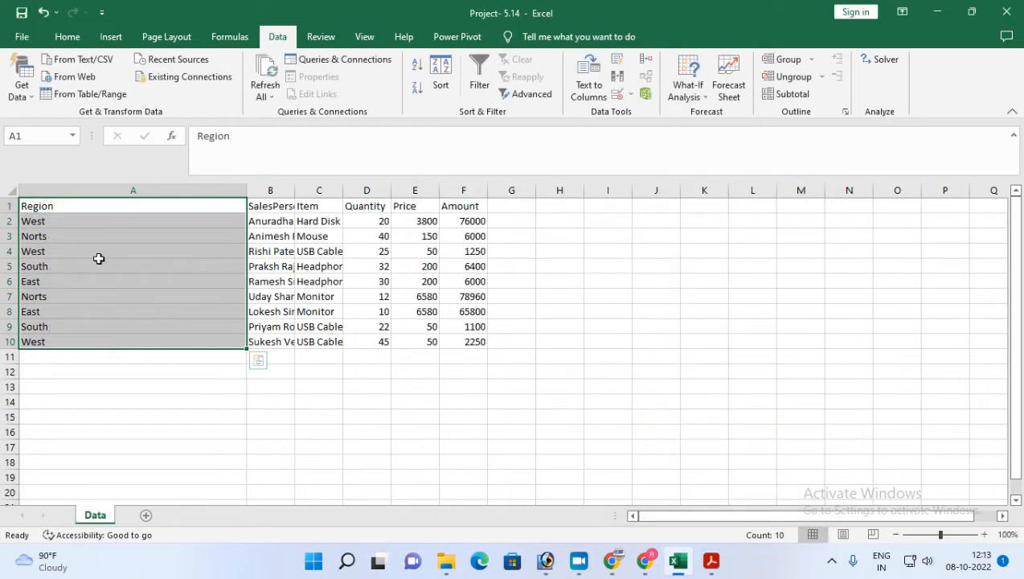
AutoFit the column widths of the split table in A1:F10.
left_click_drag(62, 209, 464, 337)
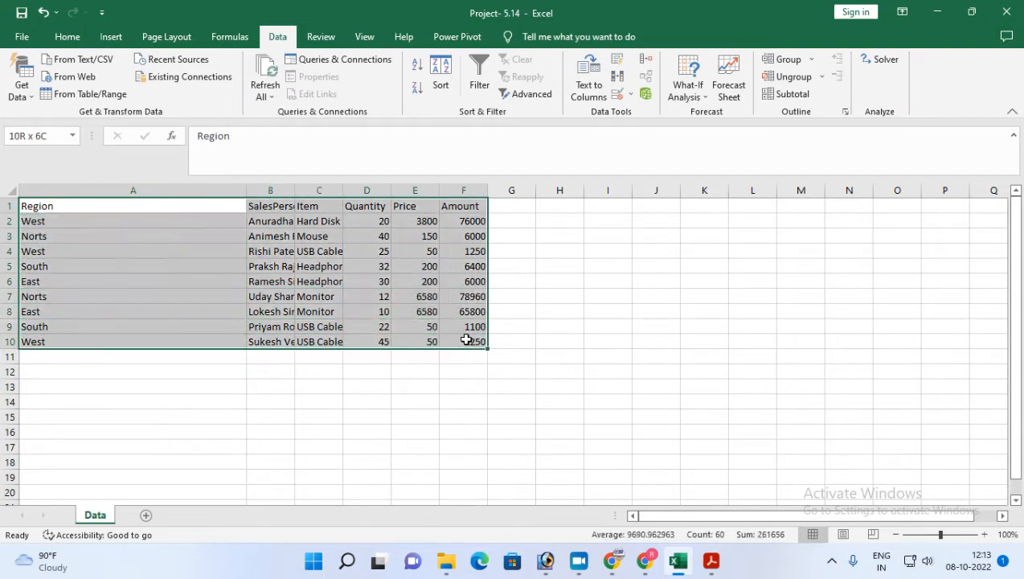
left_click(61, 35)
left_click(805, 87)
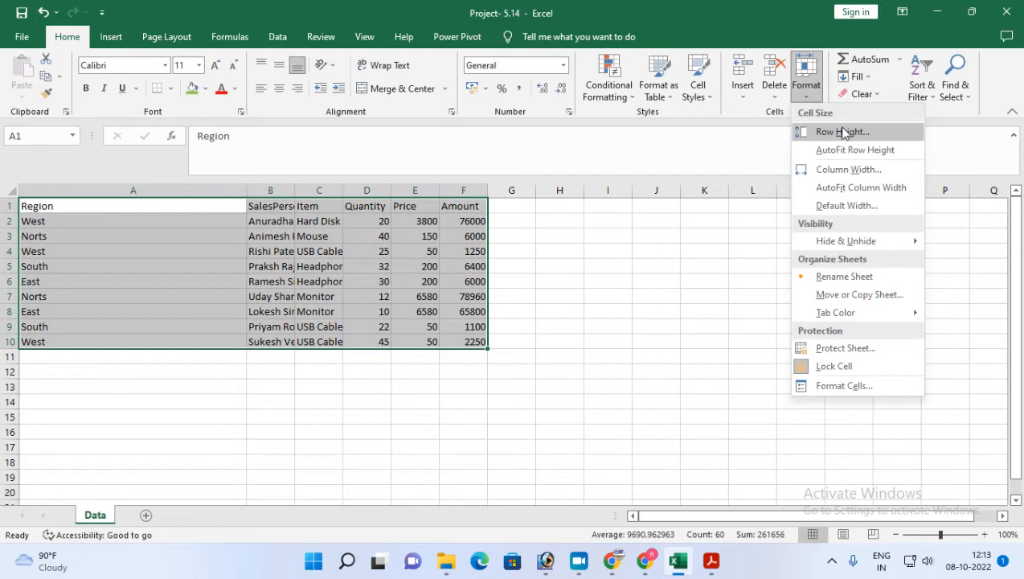
left_click(846, 190)
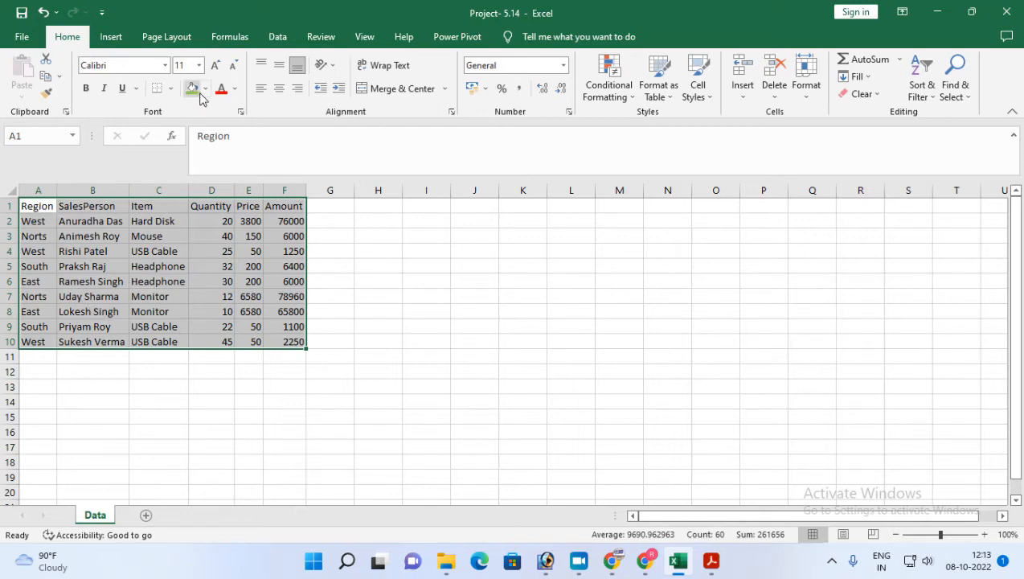
Read the second task in Project-14.pdf about the Amount column formula, and return to the Excel workbook.
left_click(712, 560)
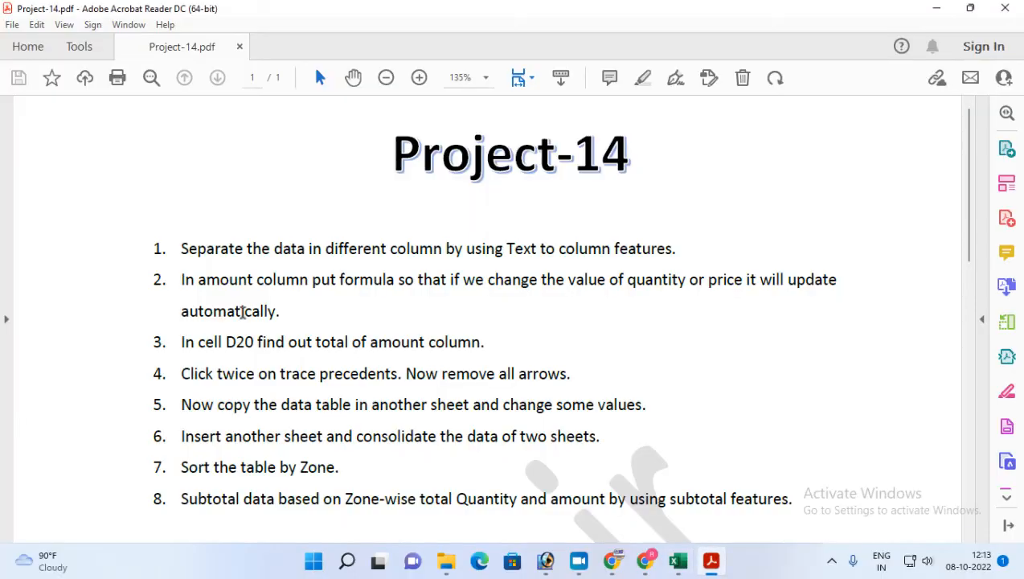
mouse_move(178, 281)
left_mouse_down()
mouse_move(315, 290)
mouse_move(683, 284)
mouse_move(797, 294)
mouse_move(825, 309)
left_mouse_up()
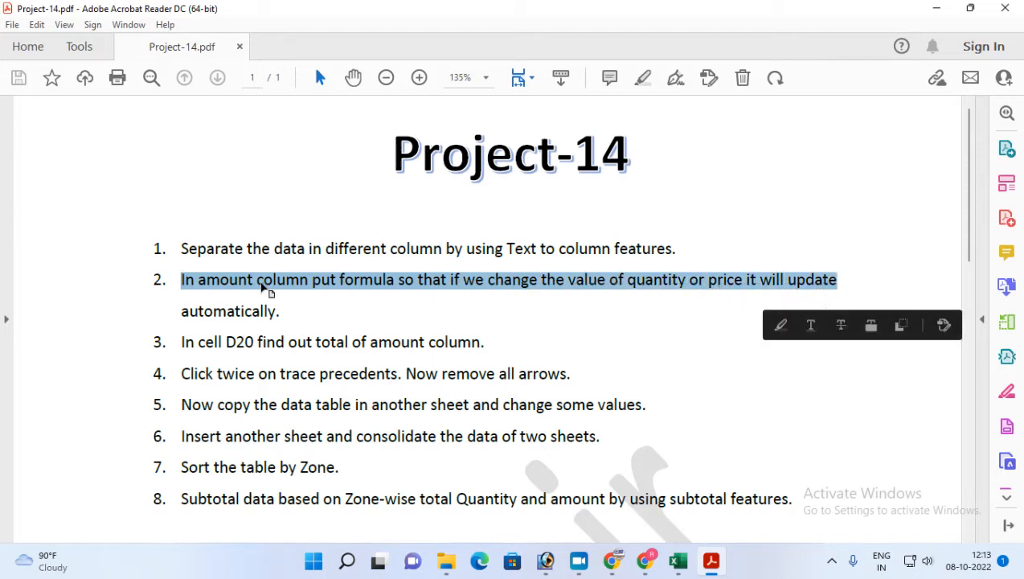
left_click(678, 561)
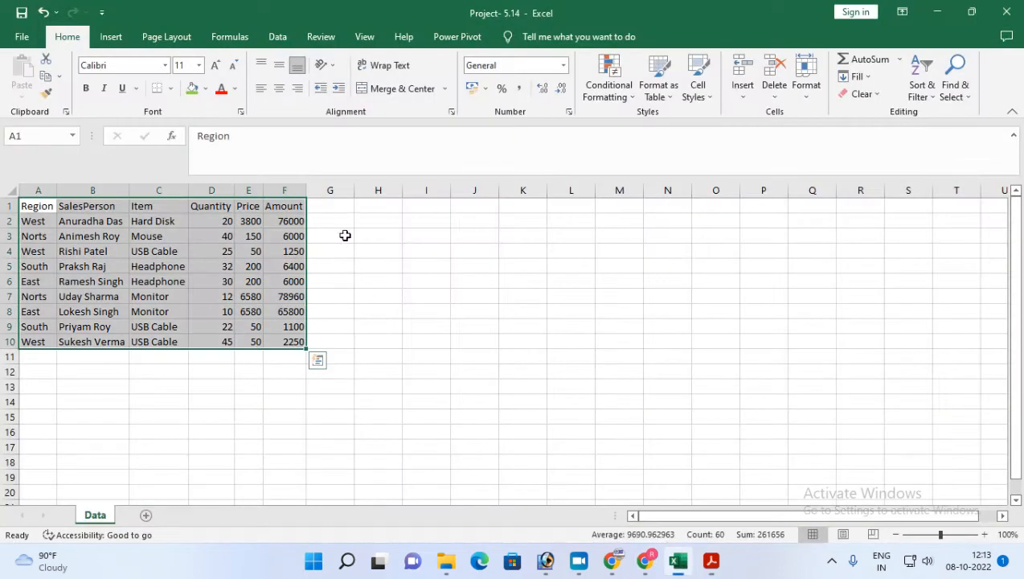
Check whether the Amount cells F2:F10 contain formulas or fixed values, leaving F2 unedited.
left_click(280, 221)
left_click(289, 236)
left_click(290, 250)
left_click(290, 266)
left_click(291, 281)
left_click(290, 296)
left_click(290, 312)
left_click(290, 327)
left_click(290, 342)
left_click(281, 221)
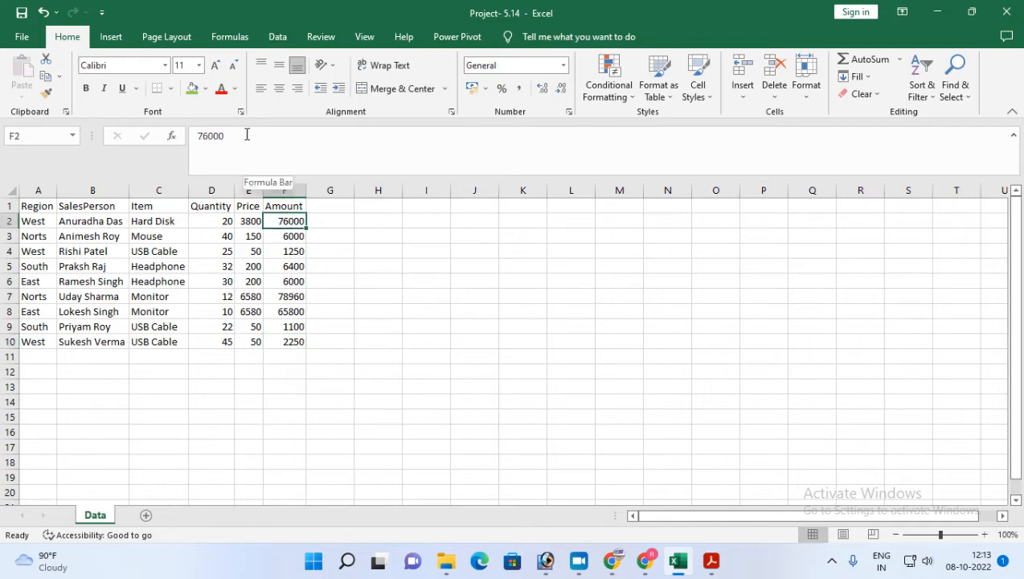
double_click(289, 224)
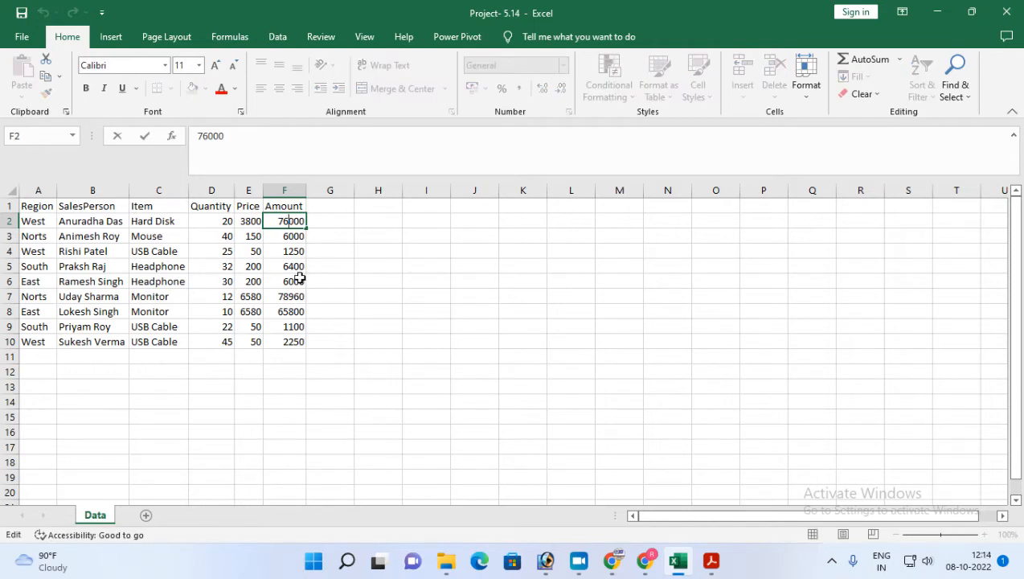
key("Escape")
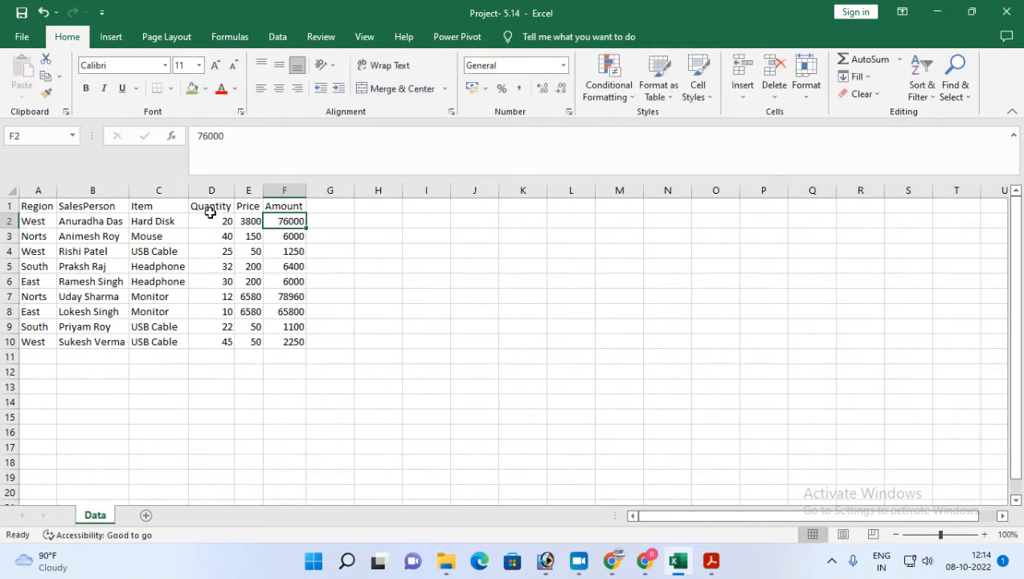
Test whether the amount in F2 reacts to a quantity of 30 in D2, and undo the quantity change.
left_click(210, 220)
type("30")
key("Return")
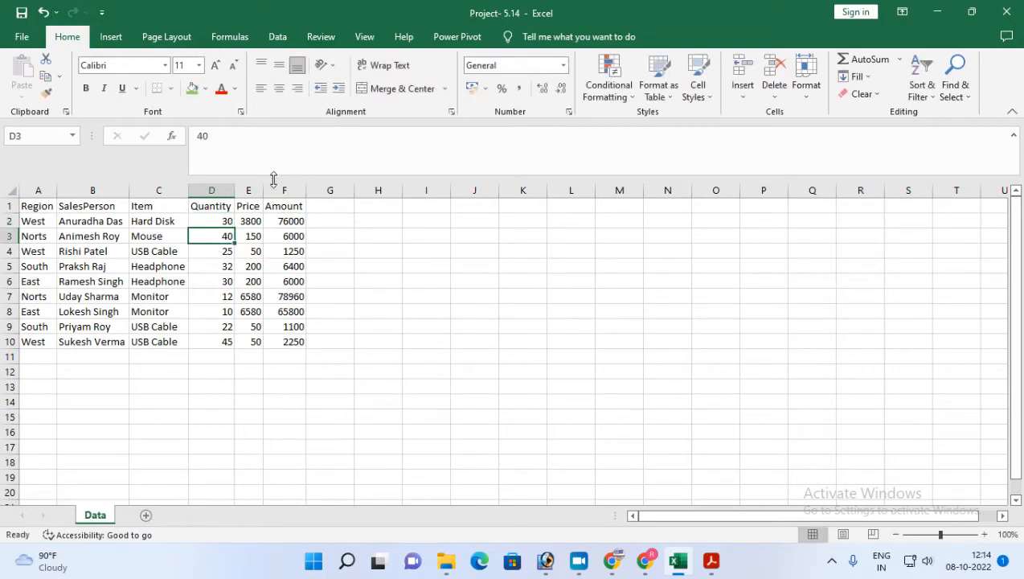
left_click(284, 221)
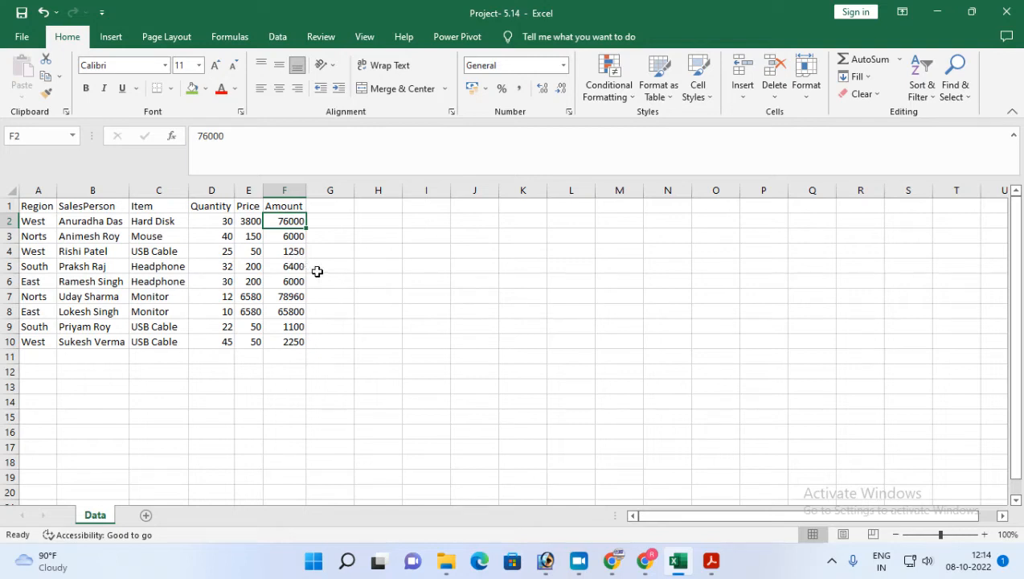
key("ctrl+z")
Enter a formula in Amount cell F2 that multiplies quantity by price, =D2*E2.
scroll(411, 316, "up", 4, "ctrl")
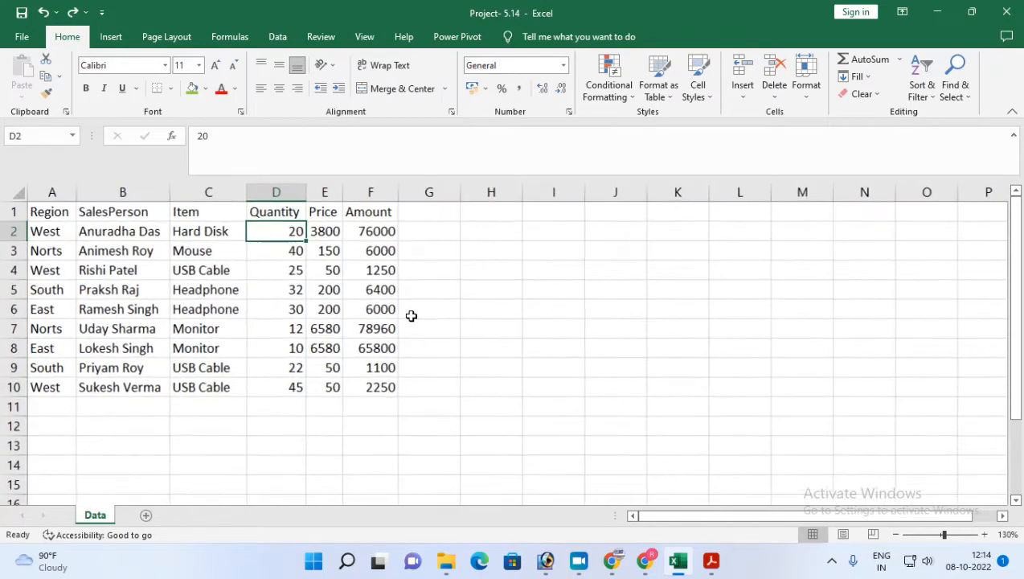
left_click(465, 236)
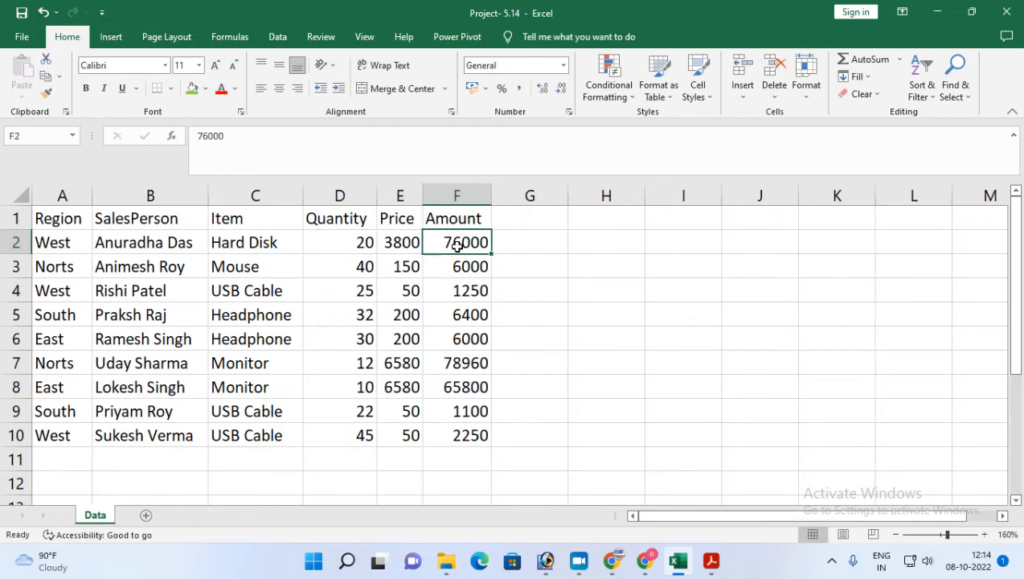
type("=")
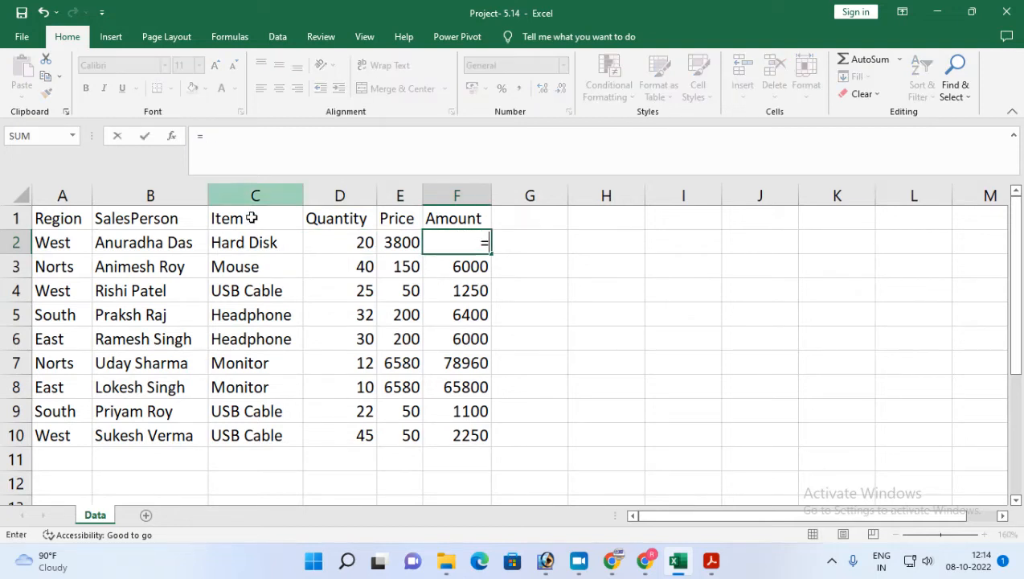
left_click(320, 241)
type("*")
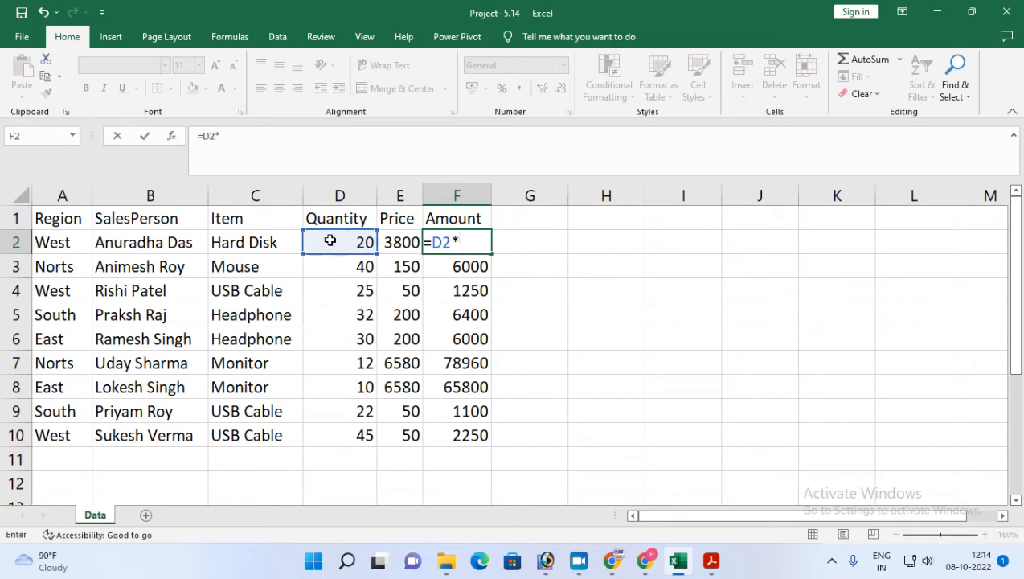
left_click(399, 242)
key("Return")
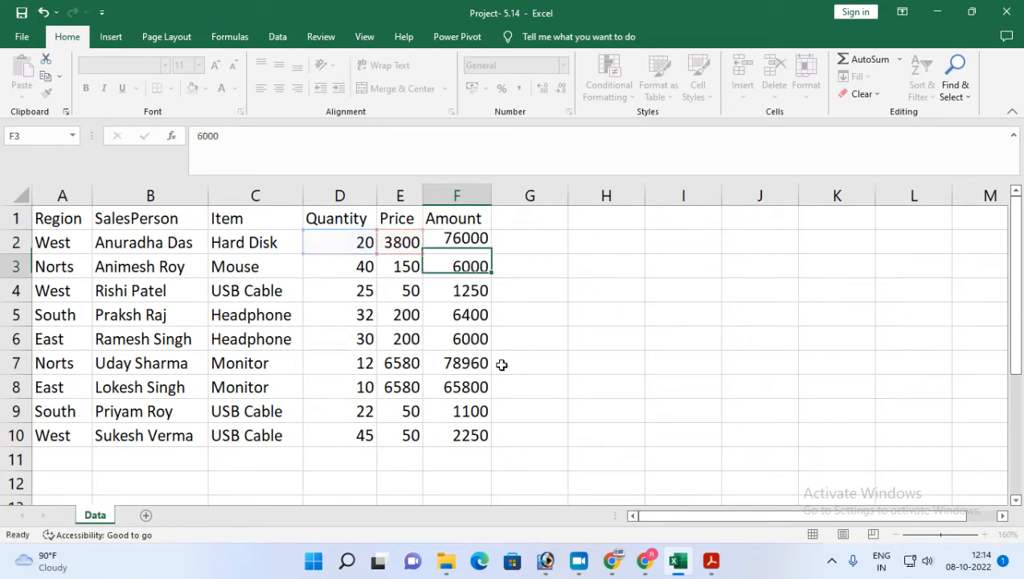
Test the formula in F2 by setting the quantity in D2 to 30, and undo the quantity change.
left_click(459, 250)
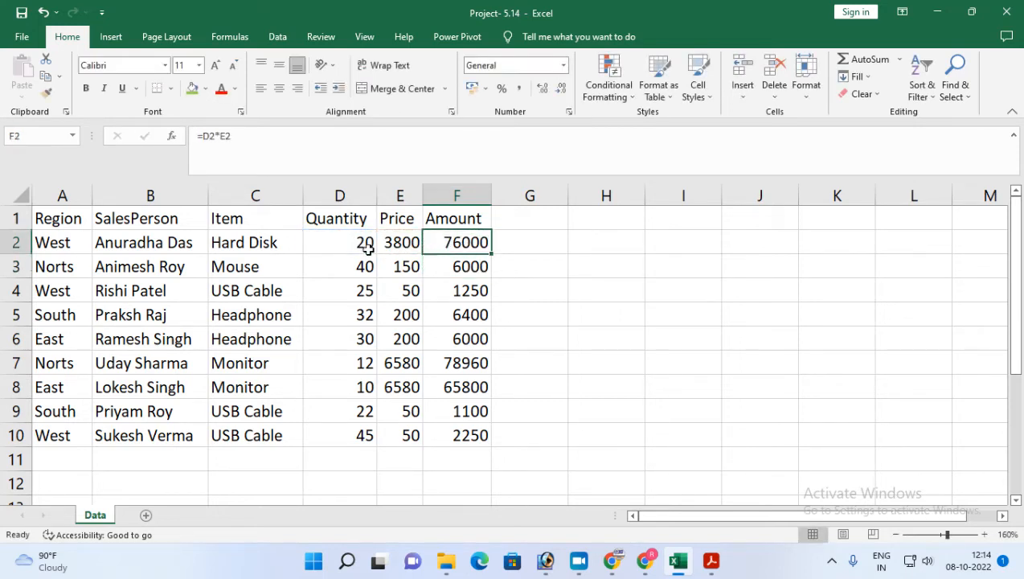
left_click(350, 246)
type("30")
key("Return")
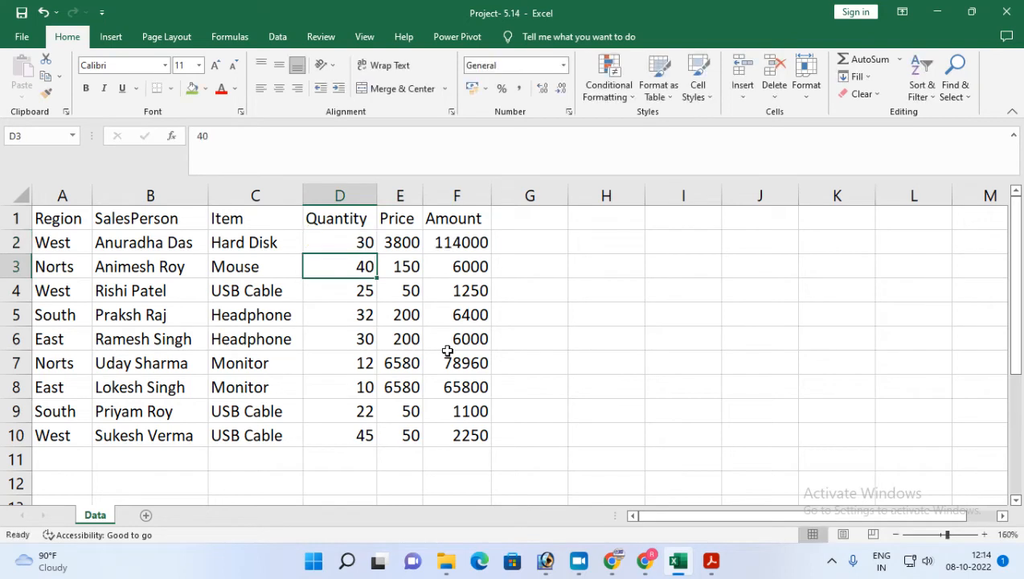
left_click(467, 252)
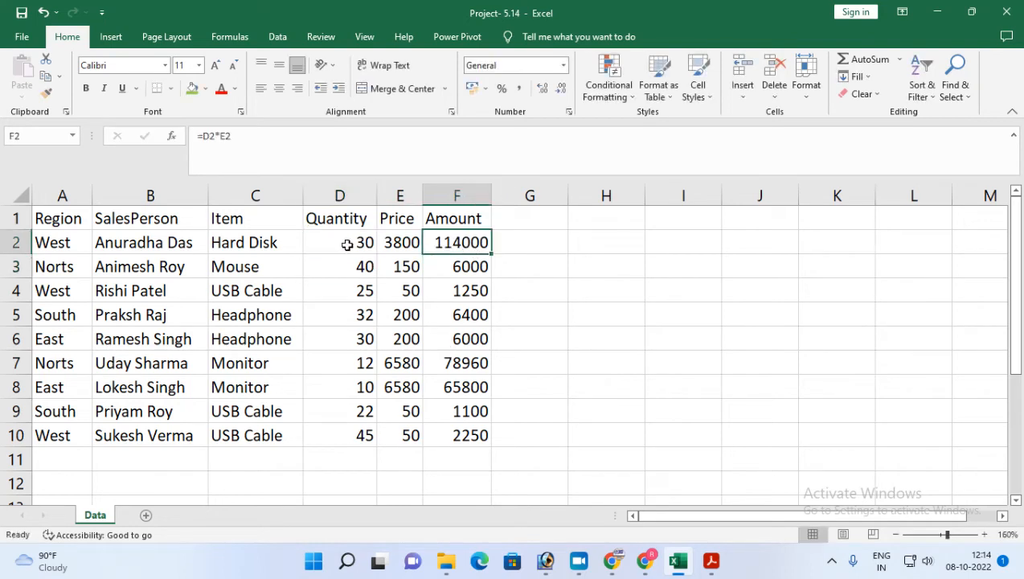
key("ctrl+z")
Fill the Amount formula from F2 down through F10.
left_click(464, 249)
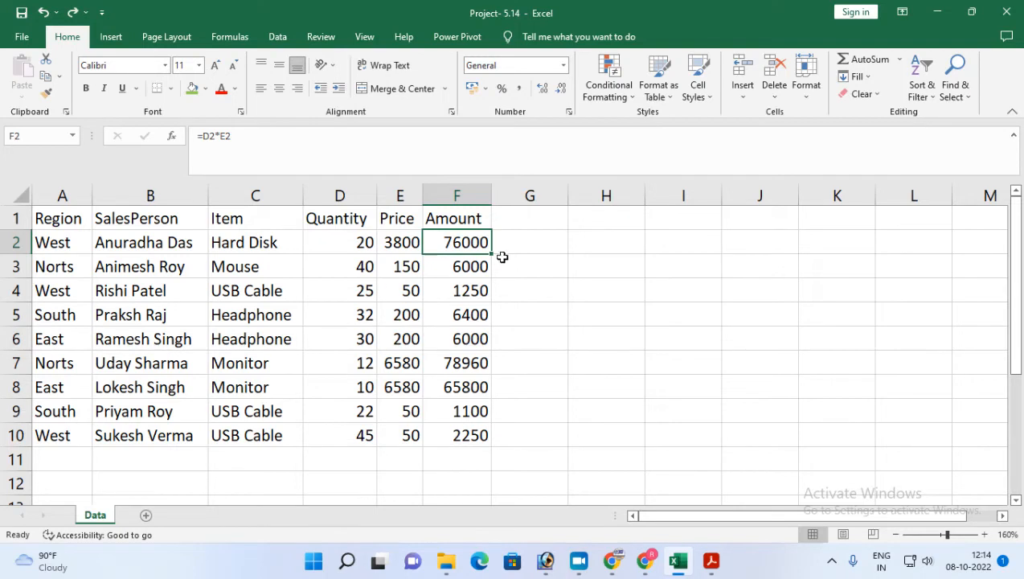
left_click_drag(491, 254, 482, 438)
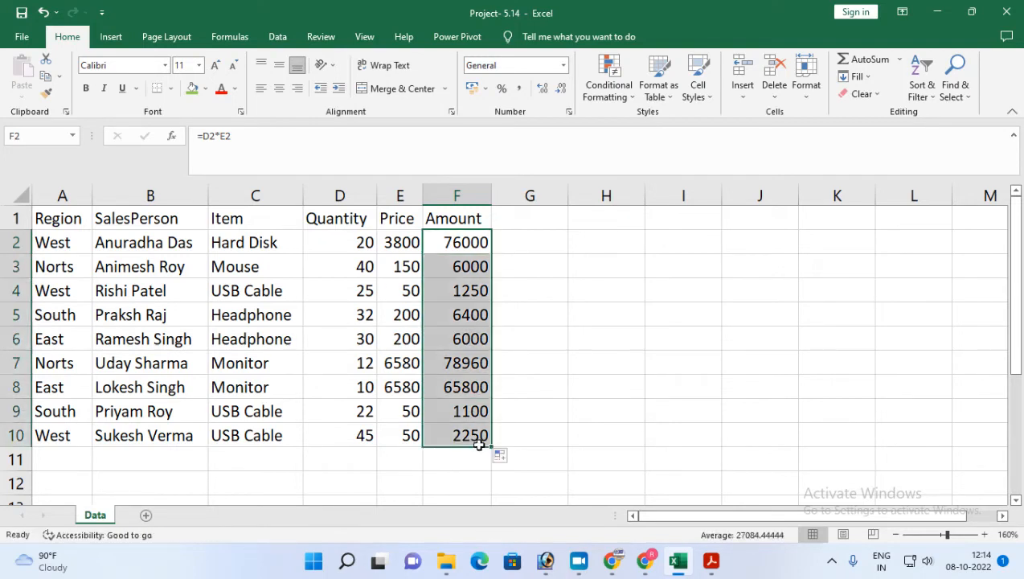
Test the filled formula in F4 with a quantity of 20 in D4, and undo the quantity change.
left_click(366, 291)
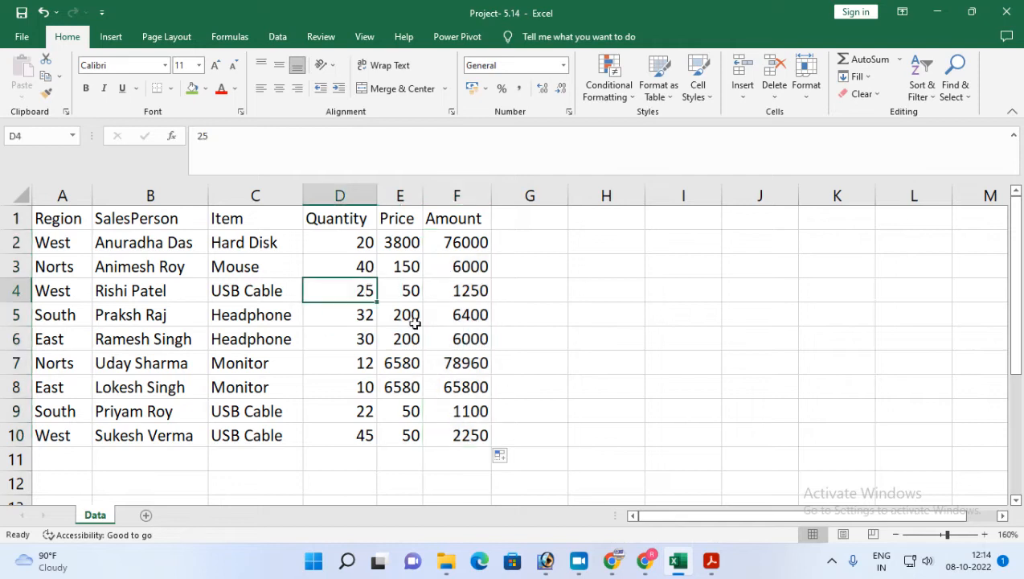
type("20")
key("Return")
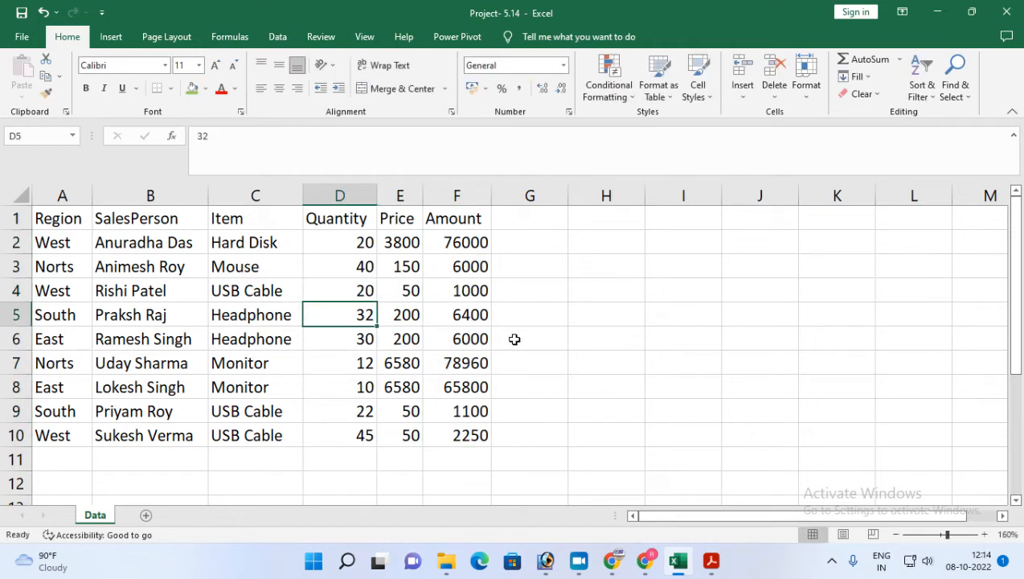
left_click(461, 290)
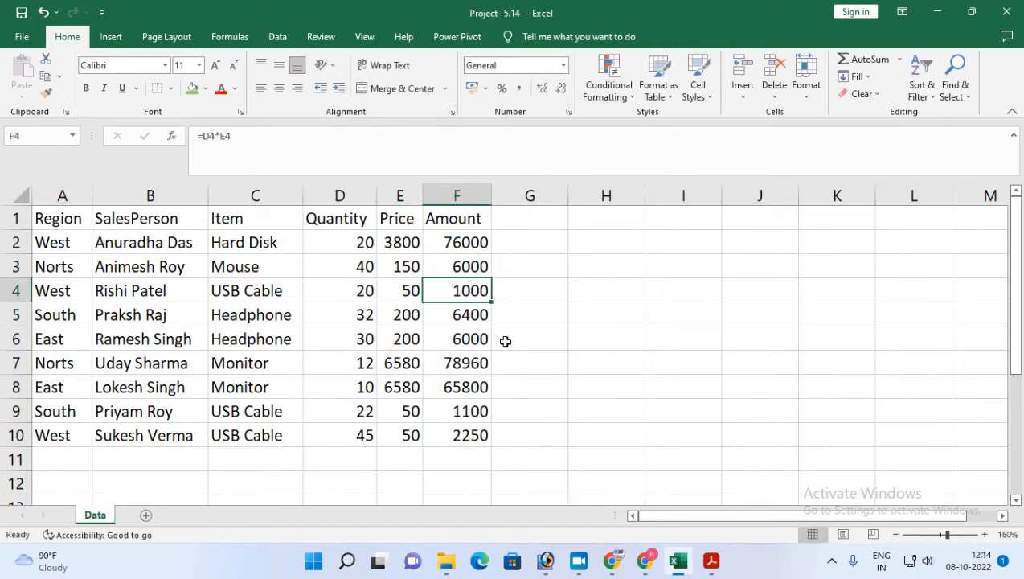
key("ctrl+z")
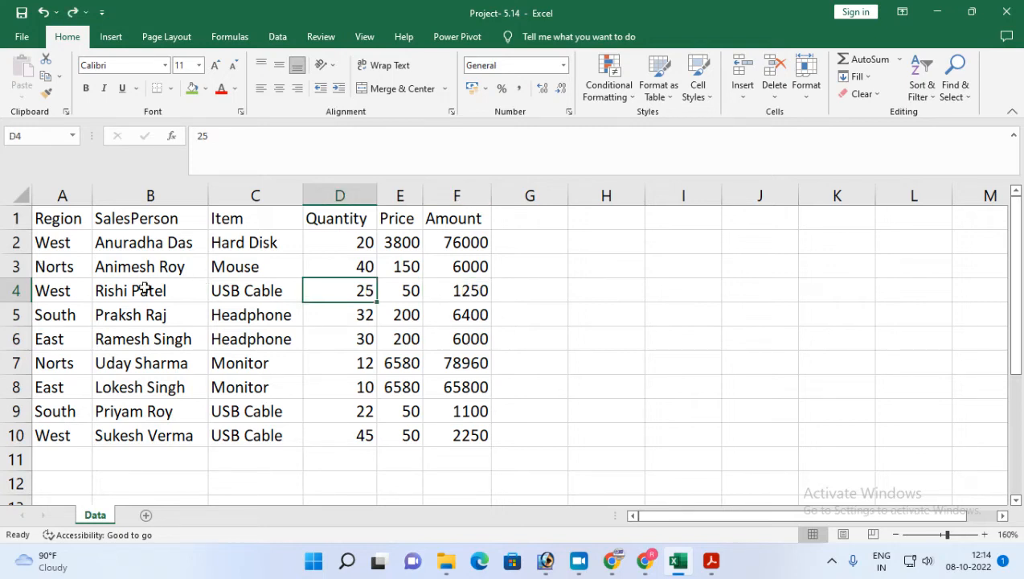
Read the third task in Project-14.pdf about the Amount column total, and return to the Excel workbook.
left_click(711, 561)
left_click_drag(182, 343, 485, 348)
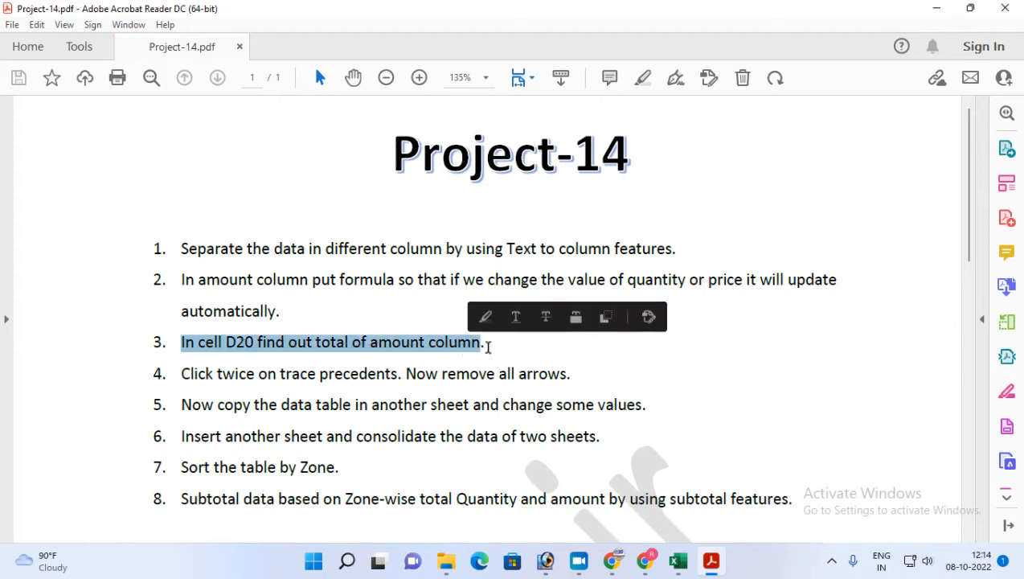
left_click(680, 561)
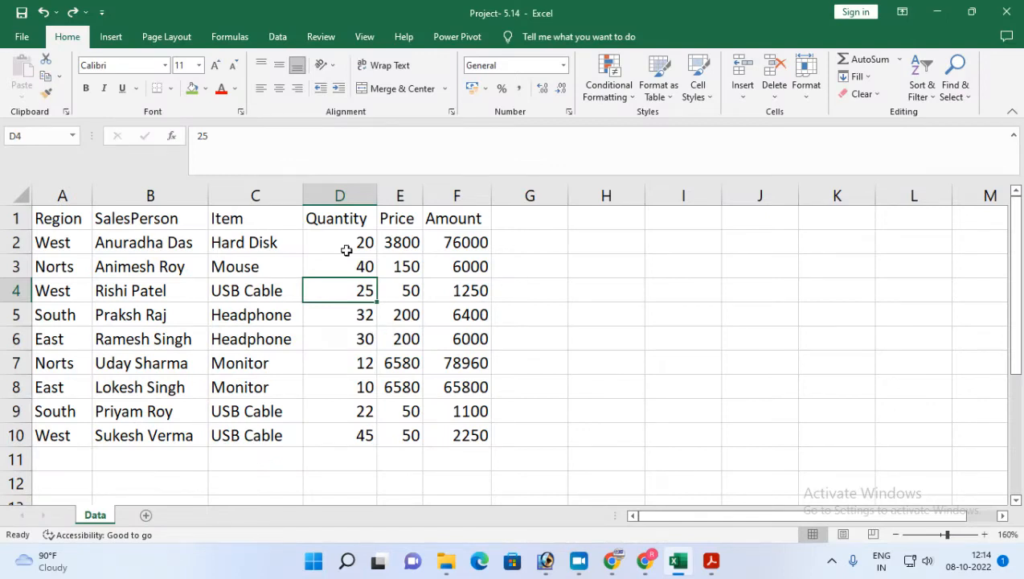
Total the Amount column in cell D20 with the formula =SUM(F2:F10), rechecking the task in Project-14.pdf beforehand.
scroll(332, 433, "down", 3)
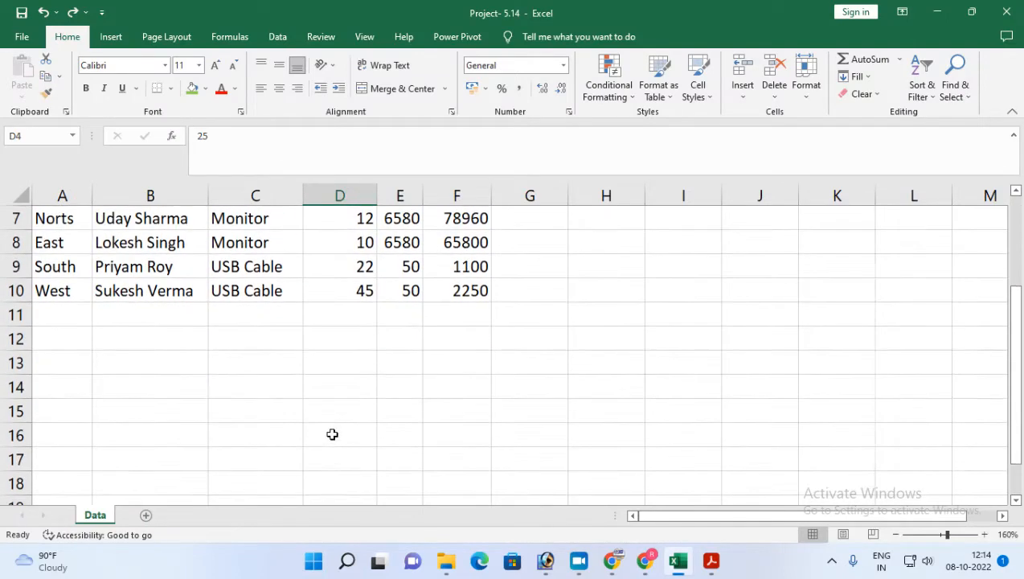
left_click(349, 460)
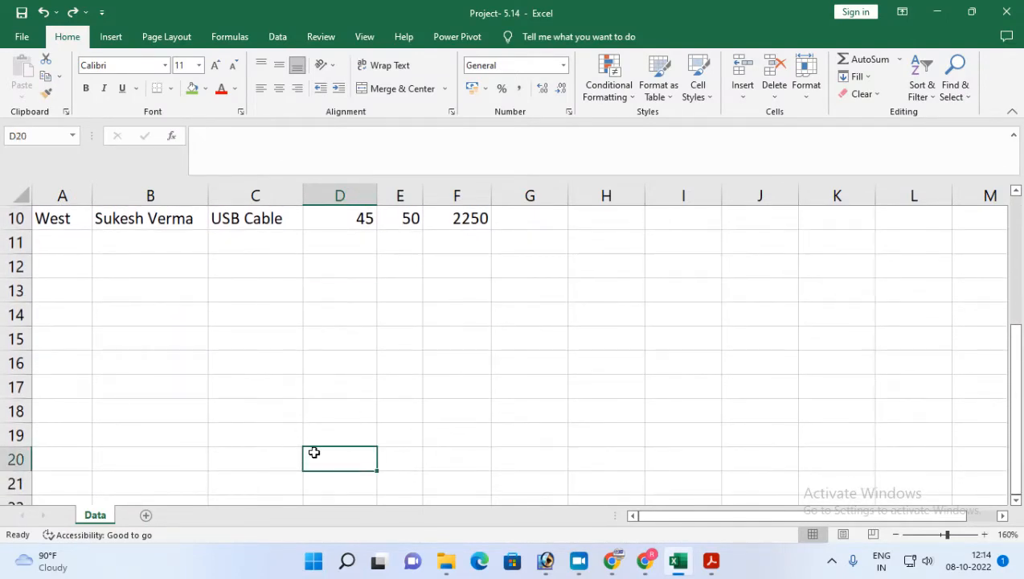
left_click(711, 560)
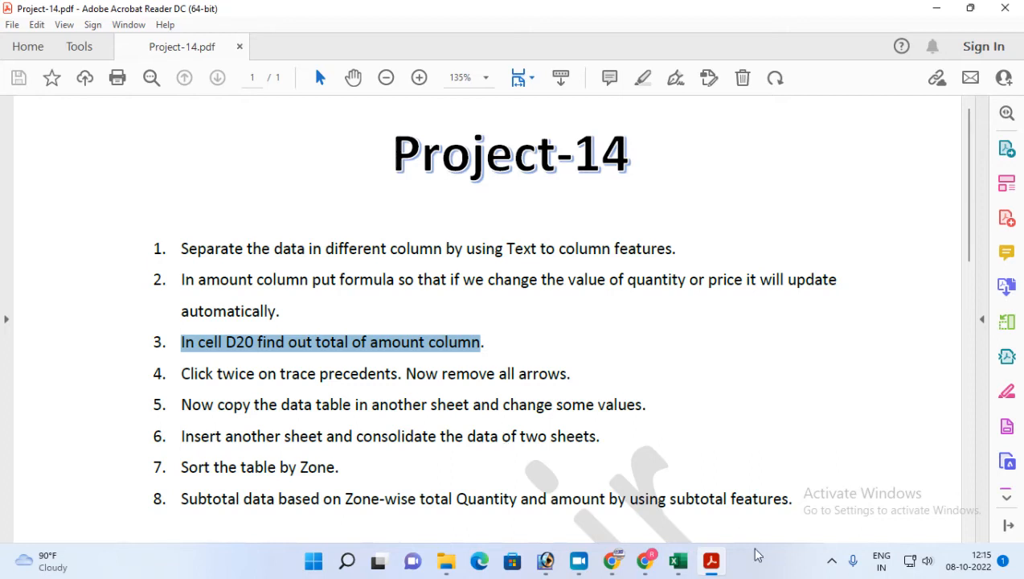
left_click(677, 560)
scroll(444, 364, "up", 3)
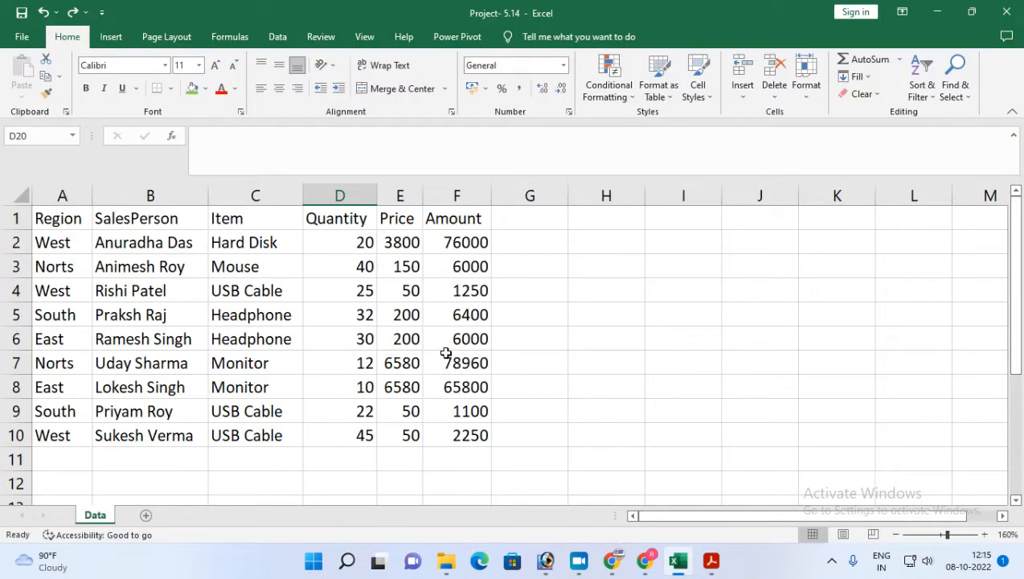
scroll(361, 446, "down", 3)
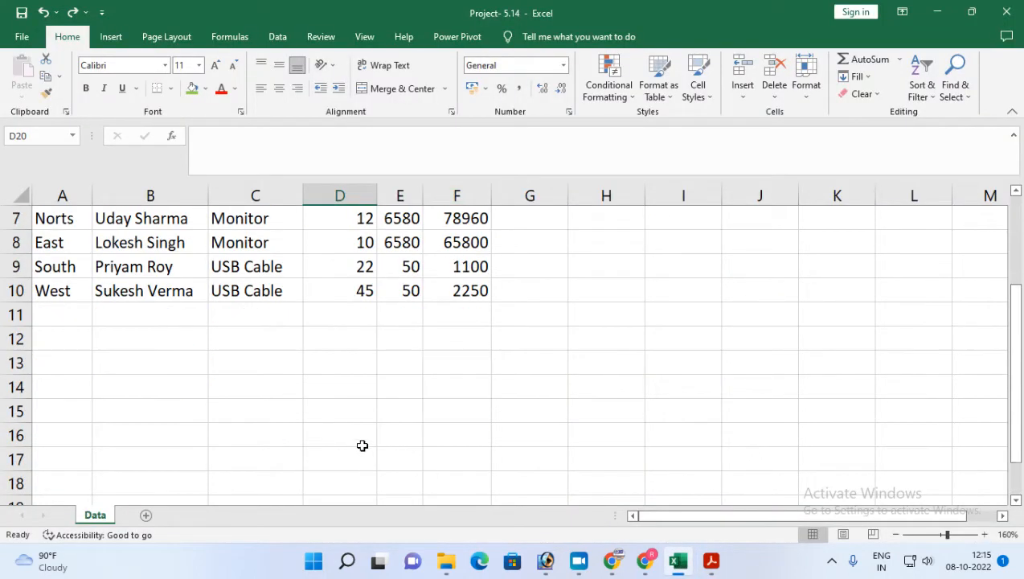
scroll(364, 444, "down", 1)
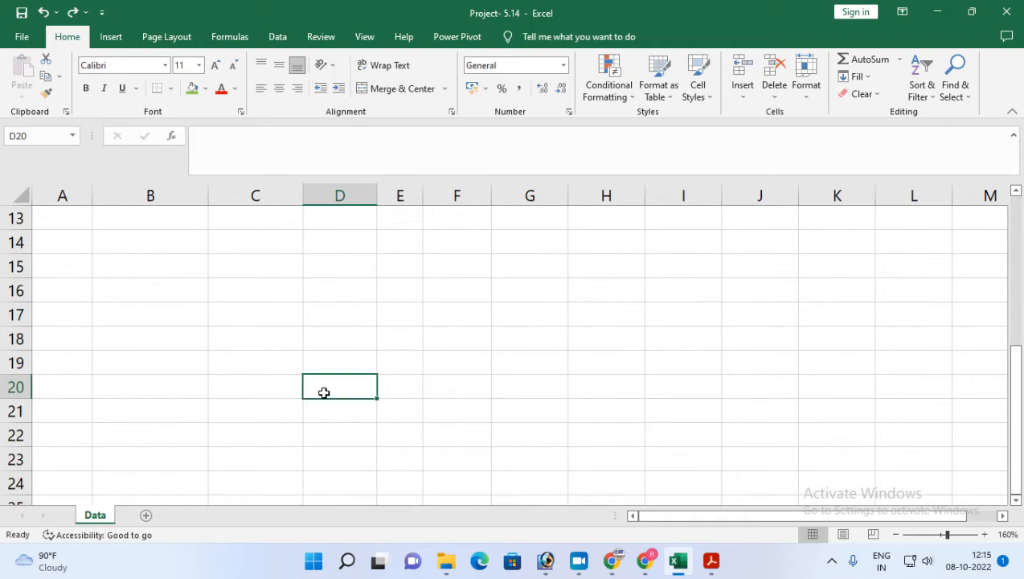
type("=su,")
key("BackSpace")
type("m")
key("Tab")
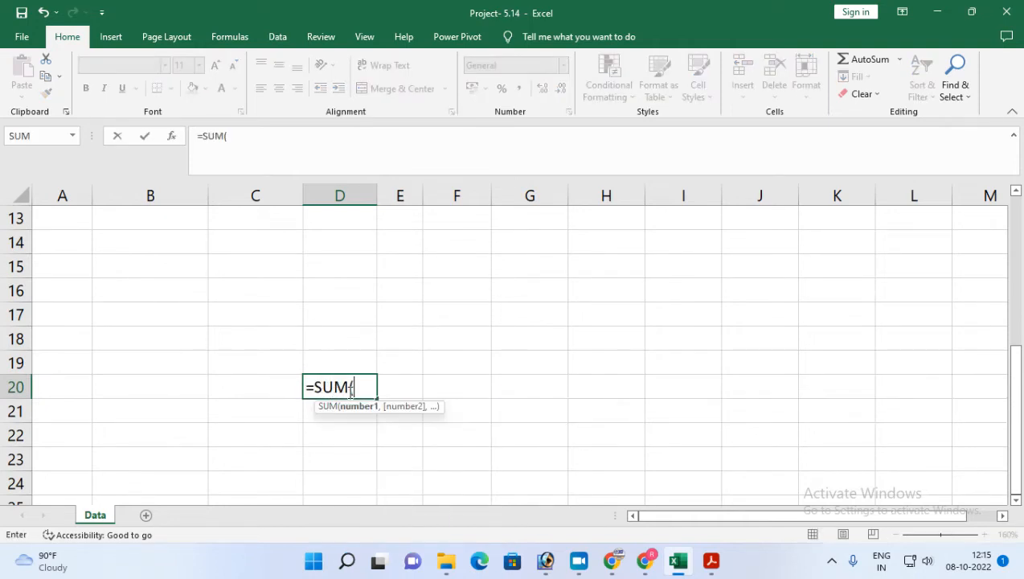
scroll(350, 388, "up", 4)
left_click_drag(459, 244, 462, 435)
key("Return")
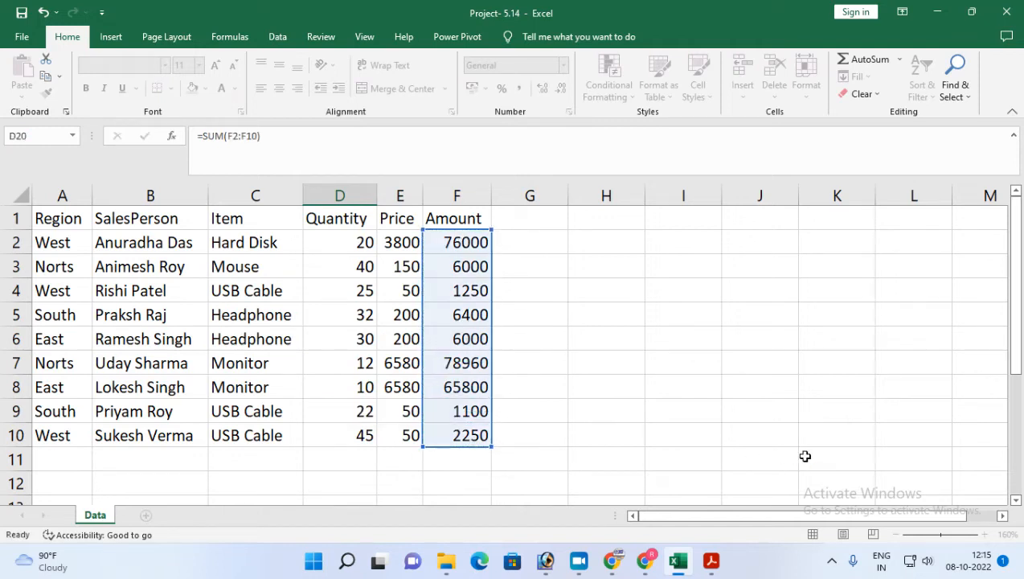
Read the fourth task in Project-14.pdf, return to Excel, and apply Trace Precedents twice to the total in D20.
left_click(362, 464)
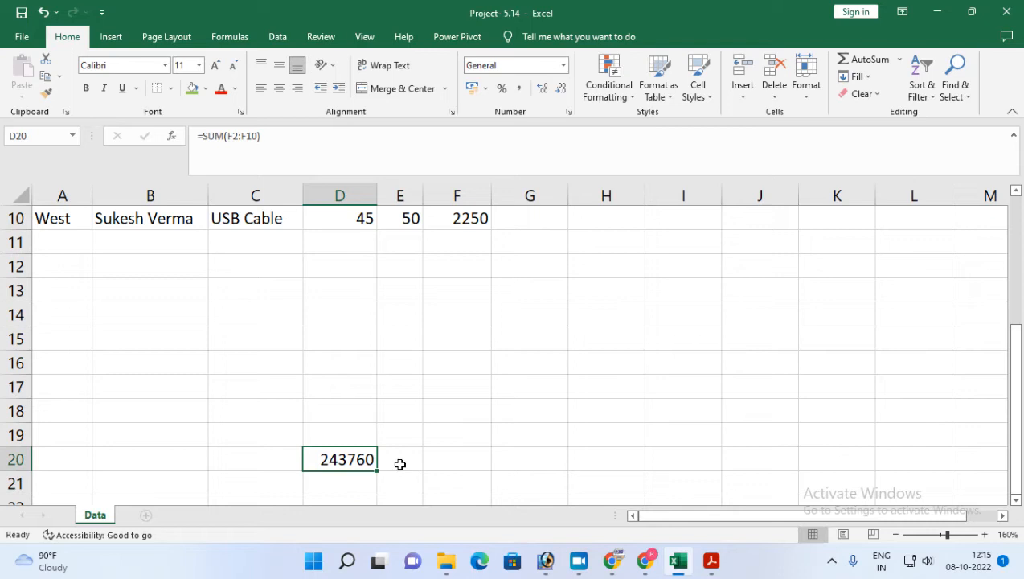
left_click(710, 560)
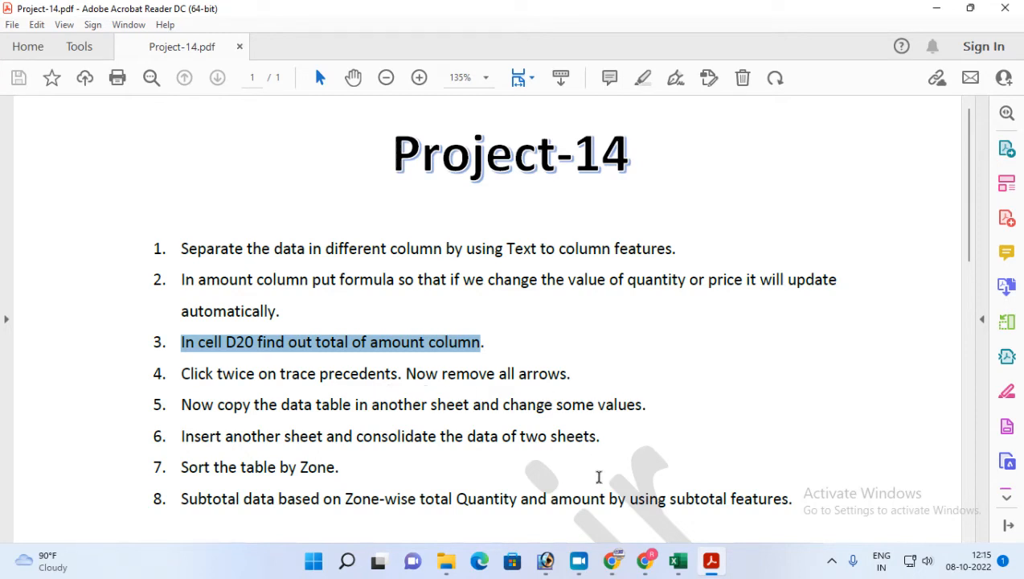
left_click(678, 560)
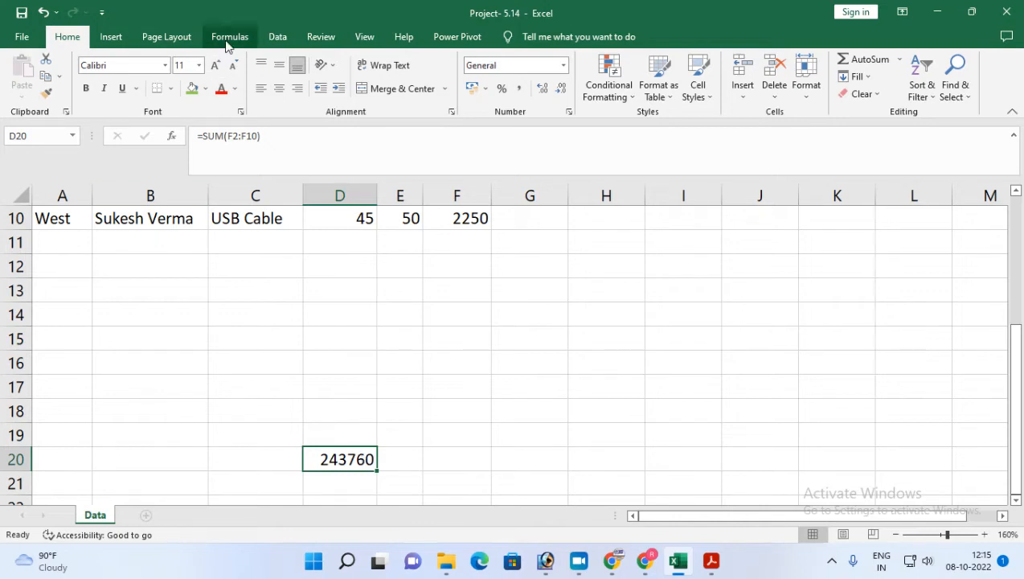
left_click(227, 38)
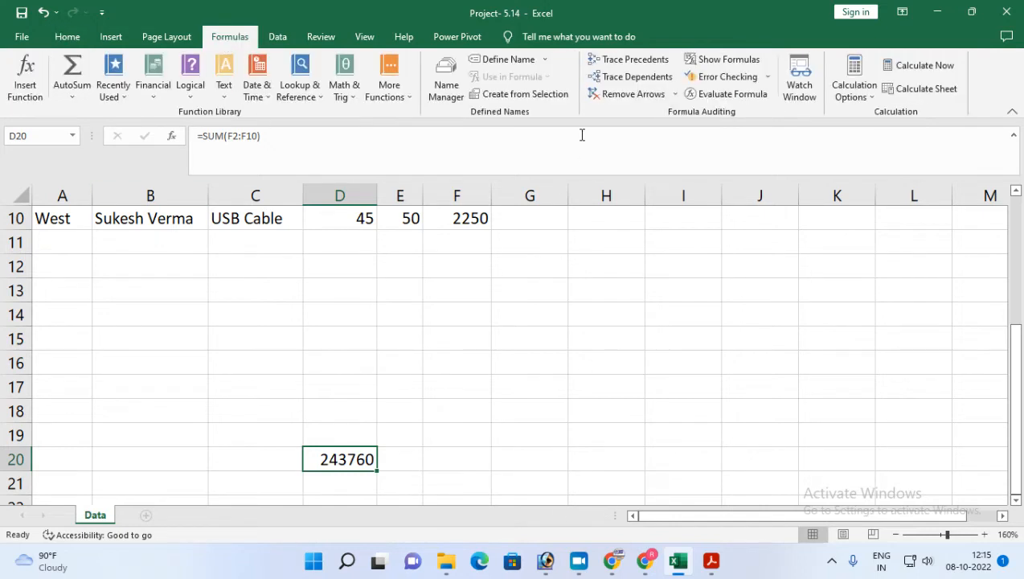
left_click(633, 65)
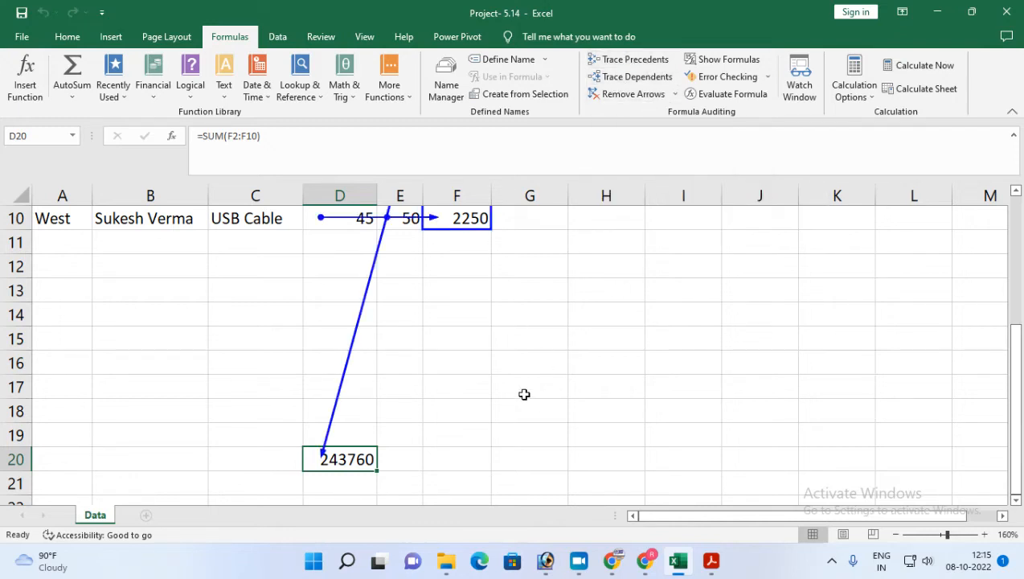
Examine the precedent arrows between the Quantity, Price and Amount columns and D20, and switch to Project-14.pdf to reread the fourth task.
scroll(524, 394, "up", 4)
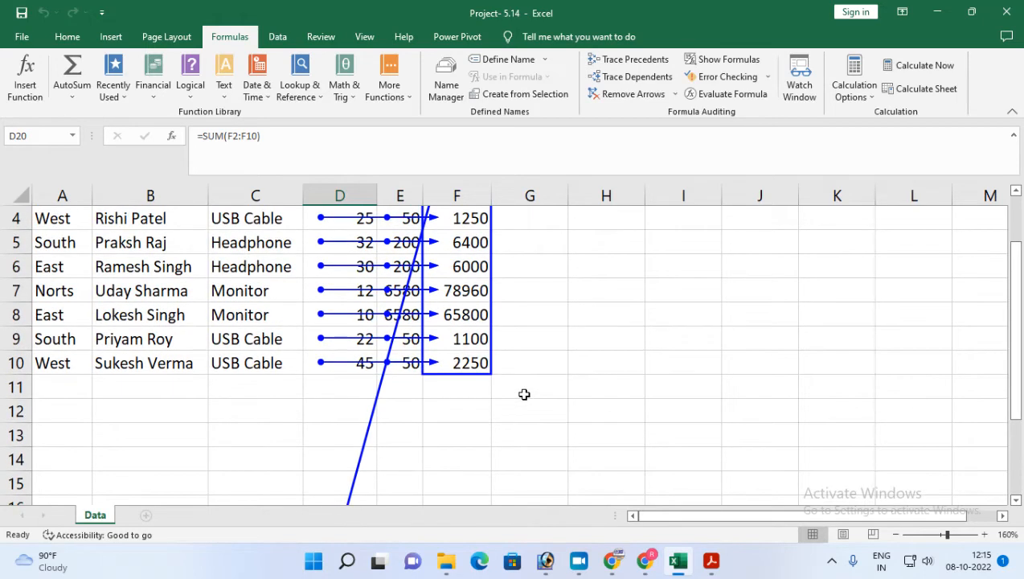
scroll(524, 394, "up", 2)
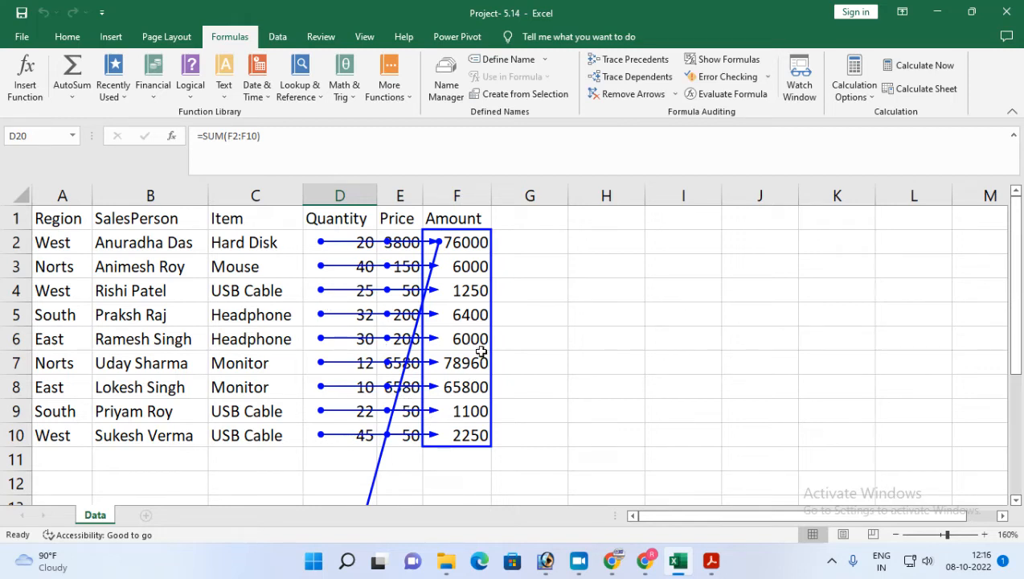
scroll(466, 346, "down", 4)
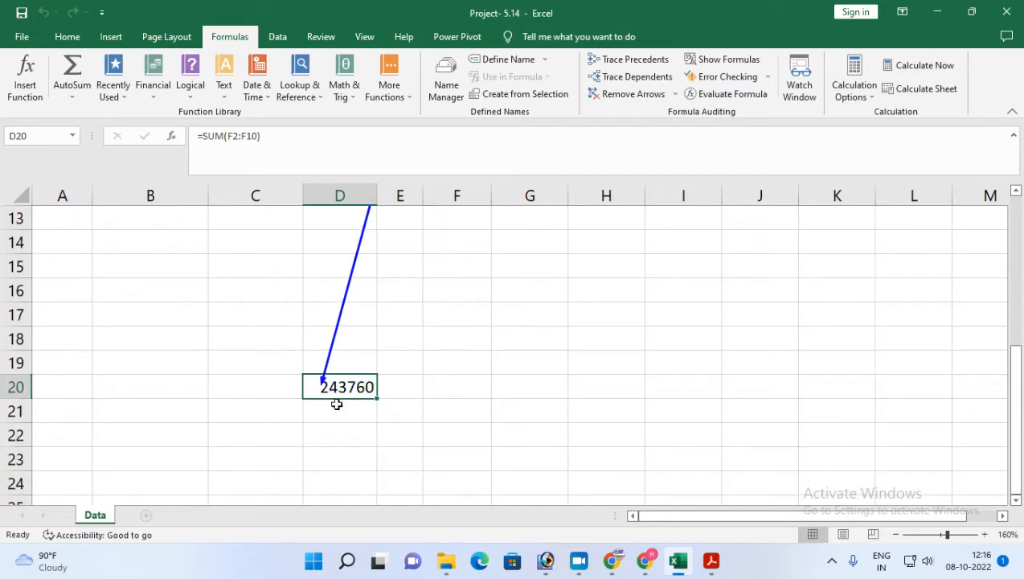
scroll(338, 402, "up", 4)
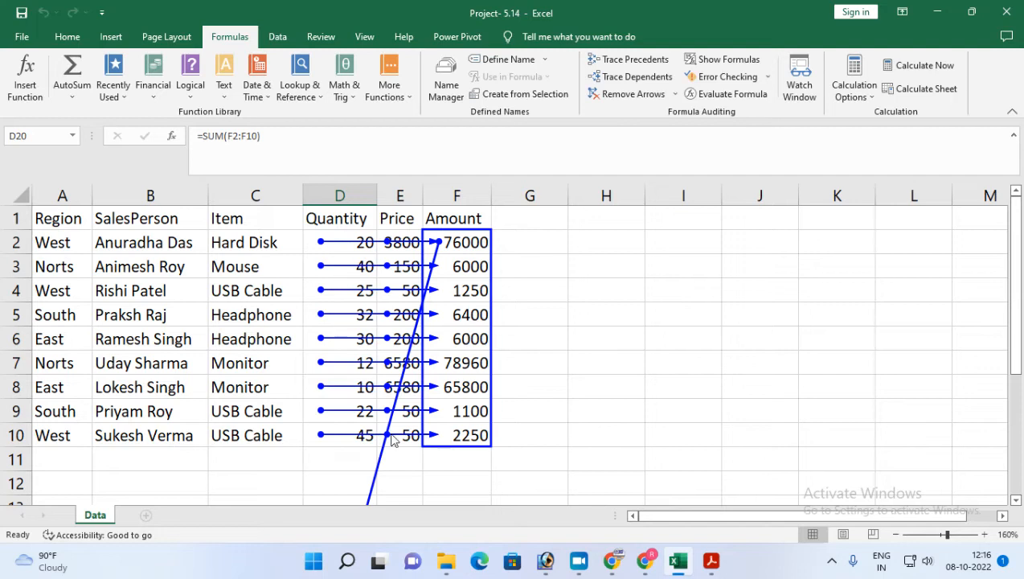
scroll(482, 380, "down", 4)
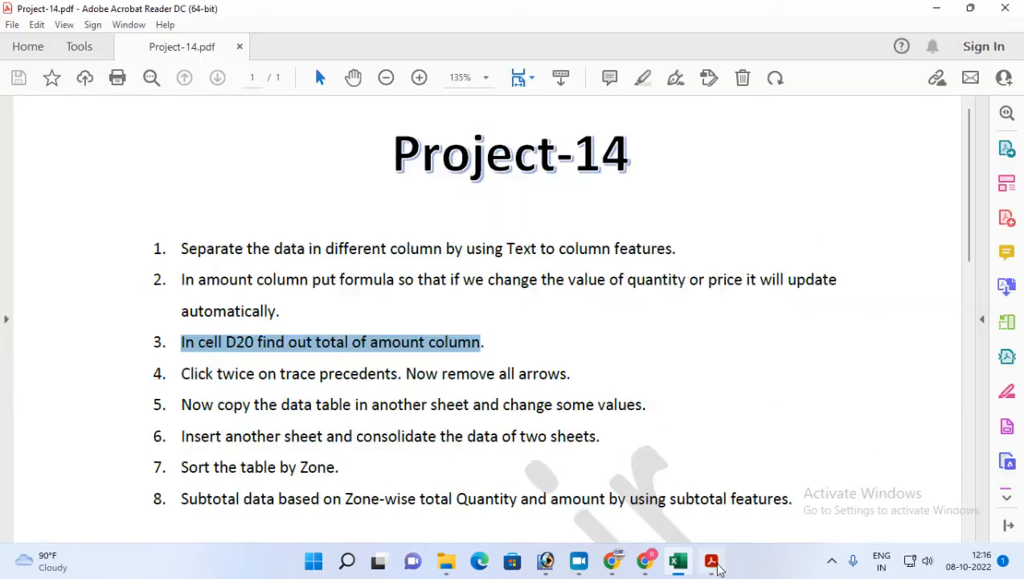
left_click(711, 560)
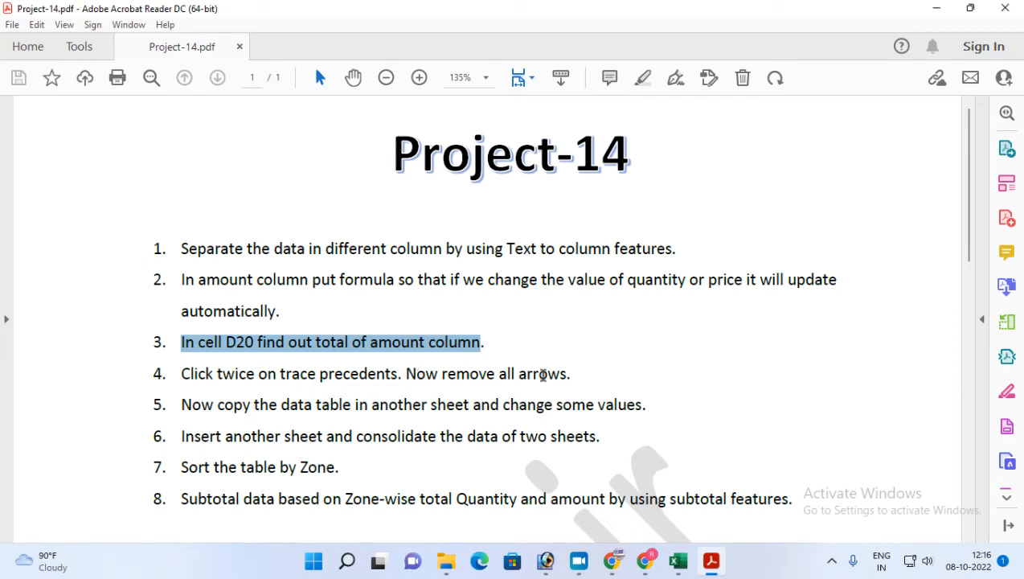
Return to the Excel workbook and remove all the precedent arrows from the Data sheet.
left_click(677, 560)
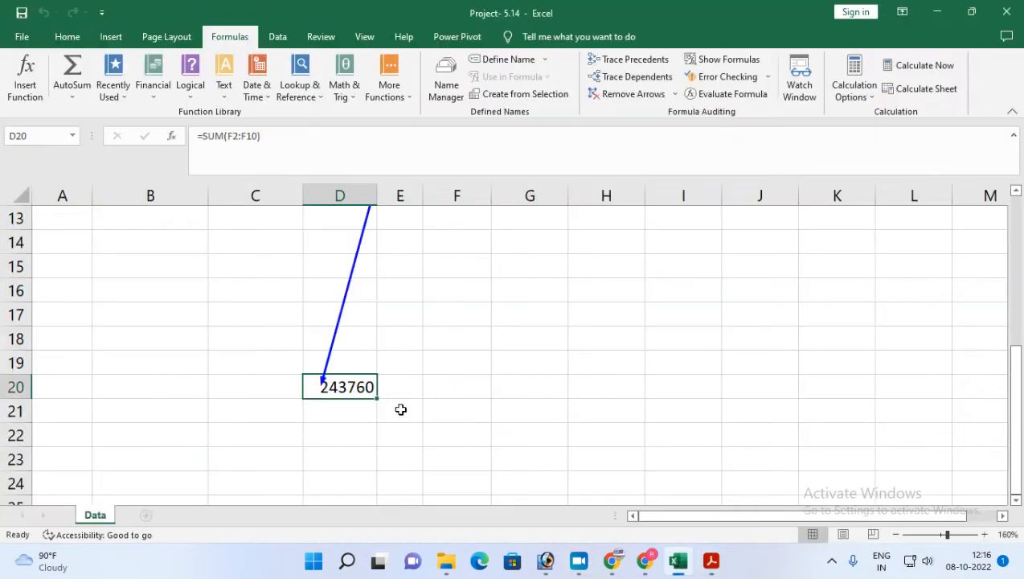
scroll(400, 410, "up", 3)
scroll(400, 410, "up", 1)
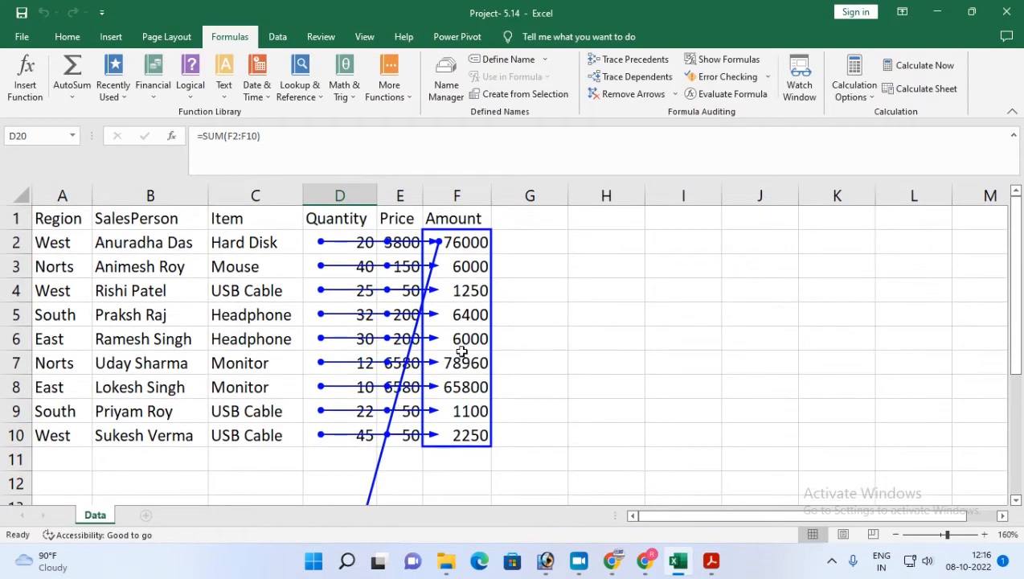
left_click(617, 102)
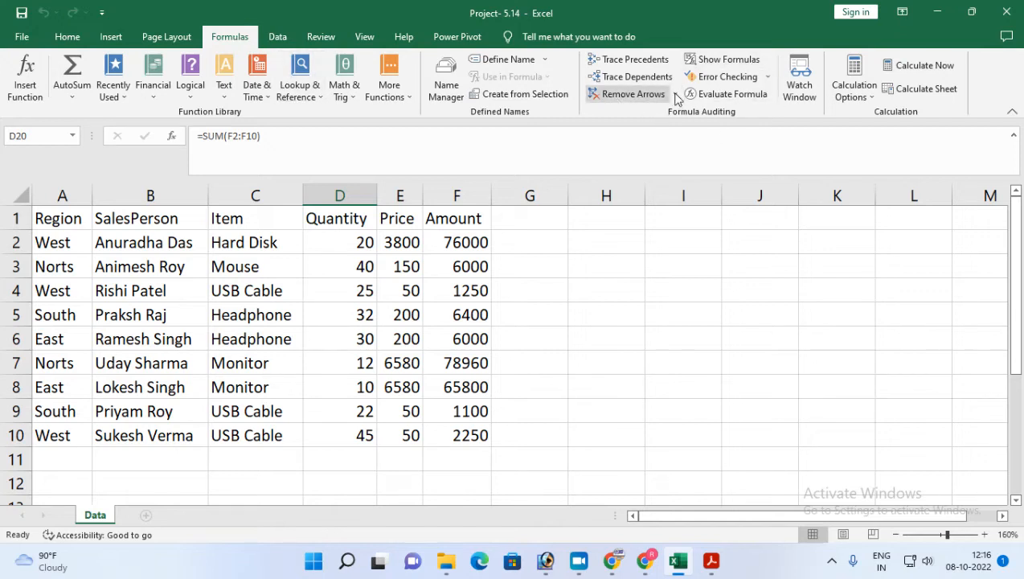
Reapply Trace Precedents twice to the total in D20, examine the arrows, and remove them all again.
scroll(409, 393, "down", 2)
scroll(409, 394, "up", 1)
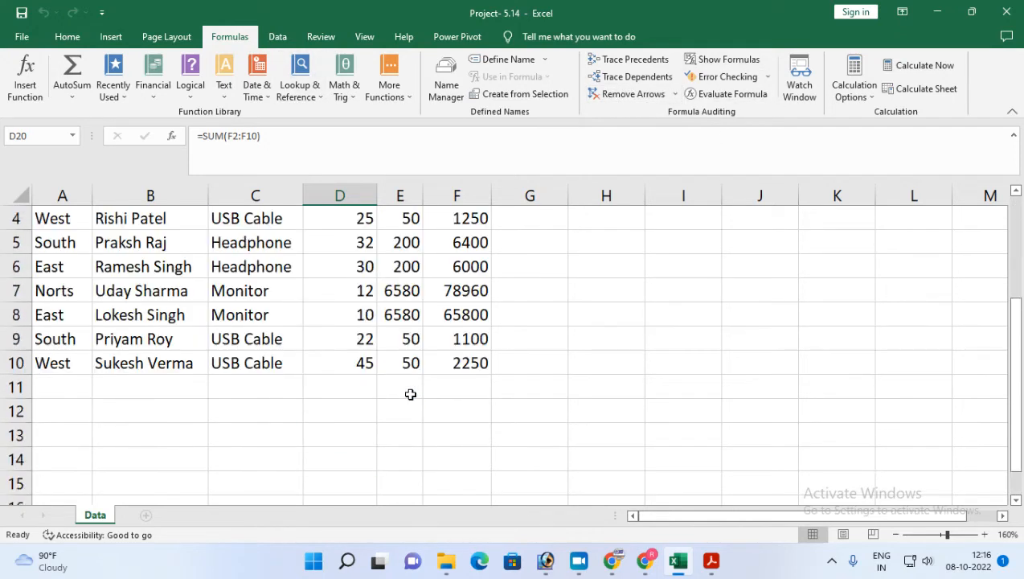
scroll(410, 394, "up", 1)
left_click(633, 63)
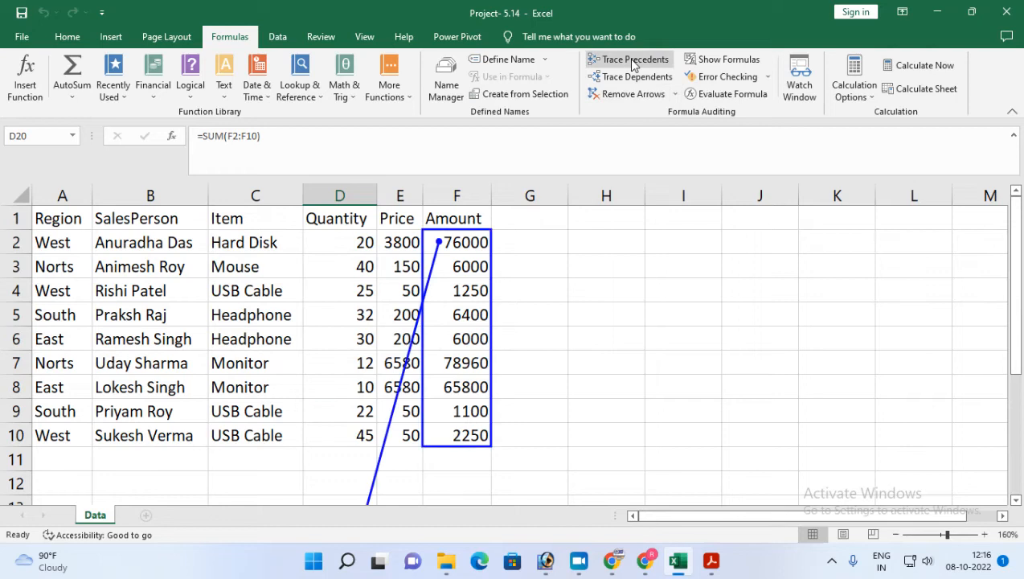
scroll(428, 384, "down", 4)
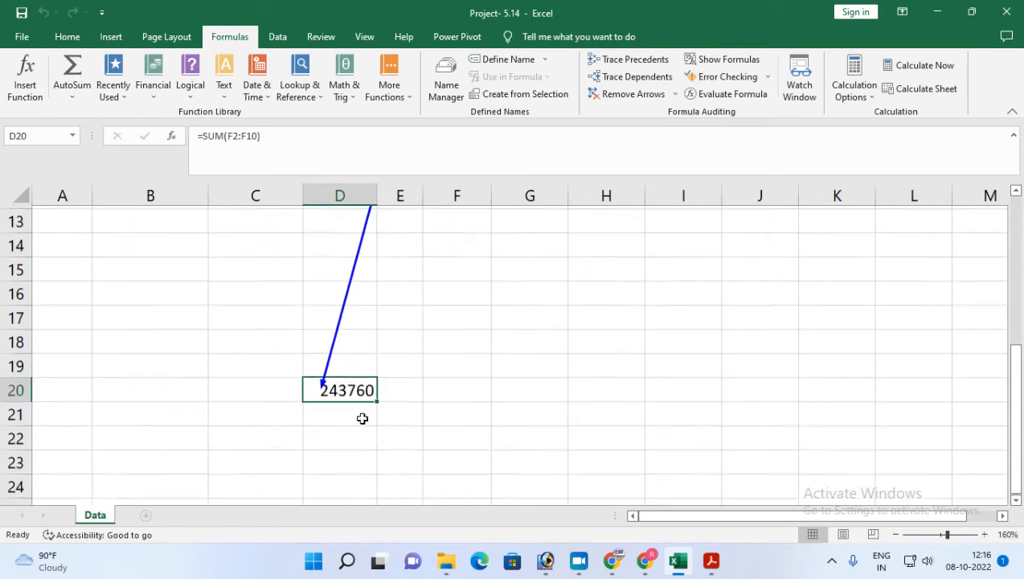
scroll(565, 282, "up", 4)
left_click(623, 61)
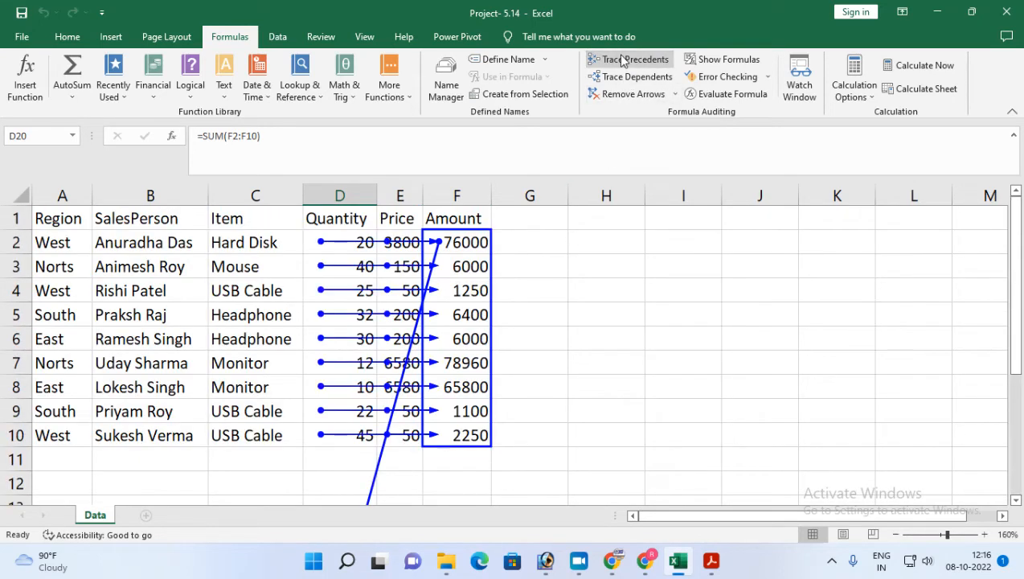
scroll(412, 389, "down", 4)
scroll(418, 409, "up", 4)
scroll(418, 411, "down", 2)
scroll(418, 412, "down", 3)
scroll(418, 412, "up", 3)
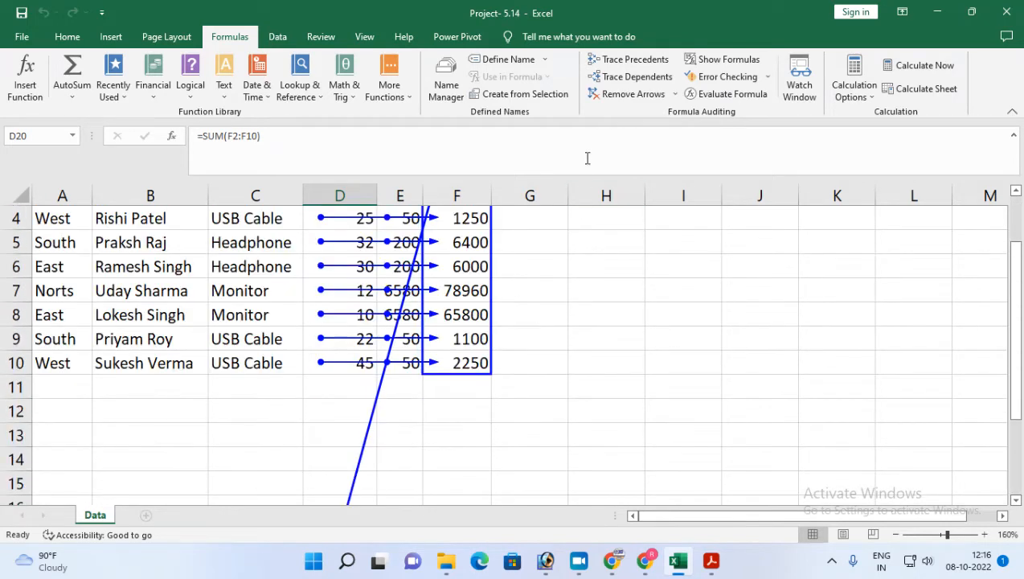
left_click(627, 94)
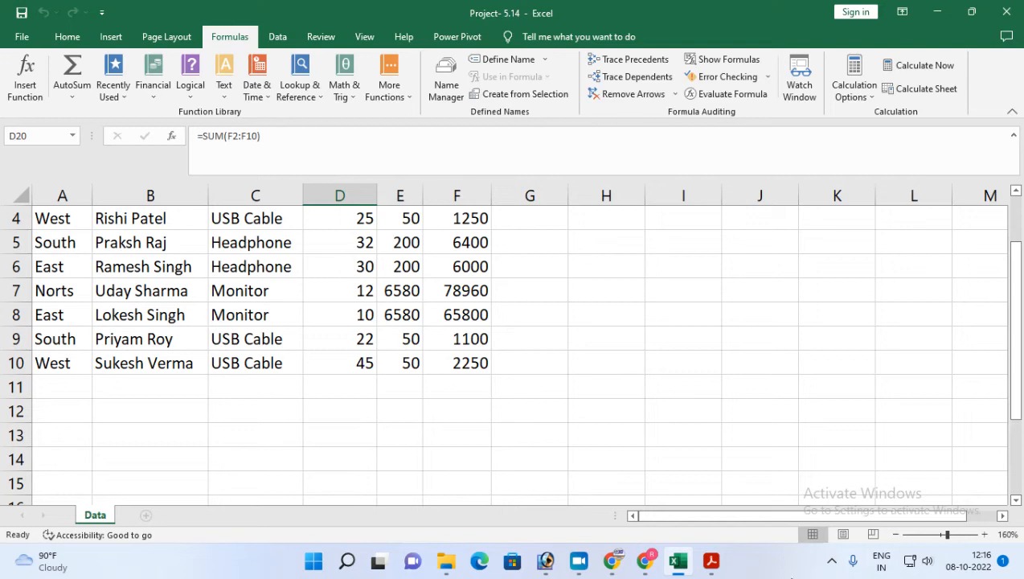
Switch to Project-14.pdf, highlight the fifth task about copying the data table and changing values, and return to Excel.
left_click(611, 560)
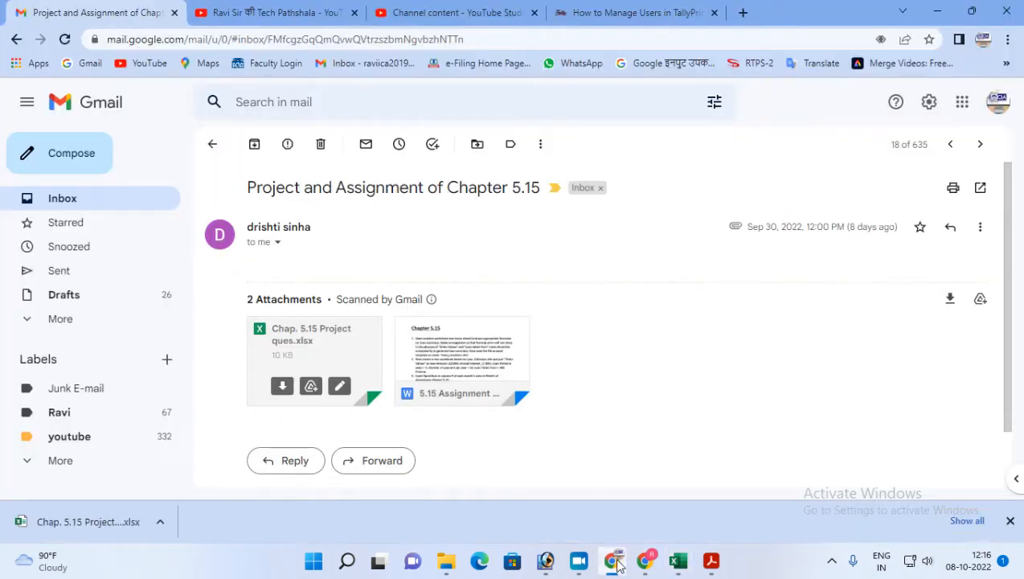
left_click(617, 565)
mouse_move(711, 567)
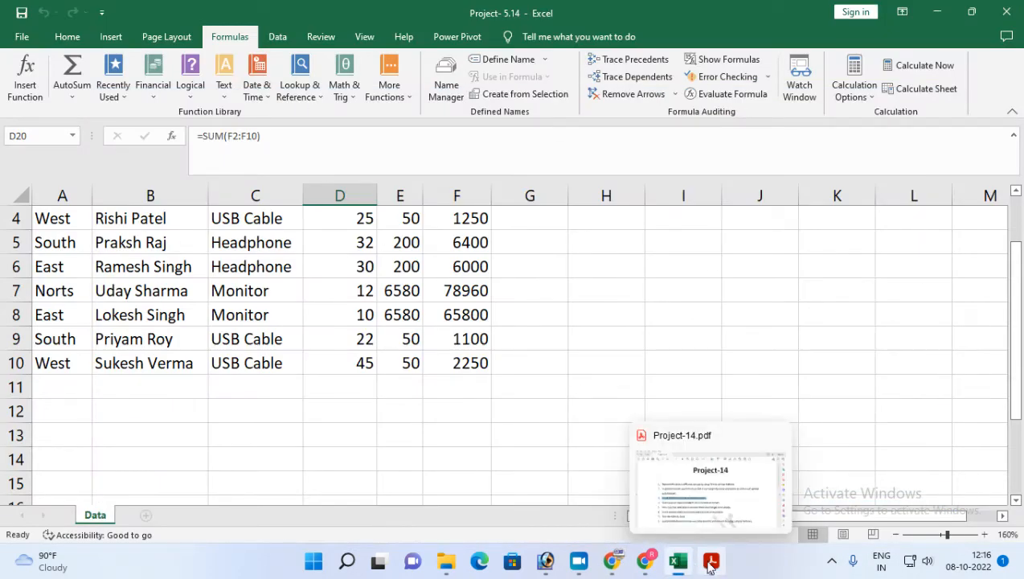
left_click(711, 566)
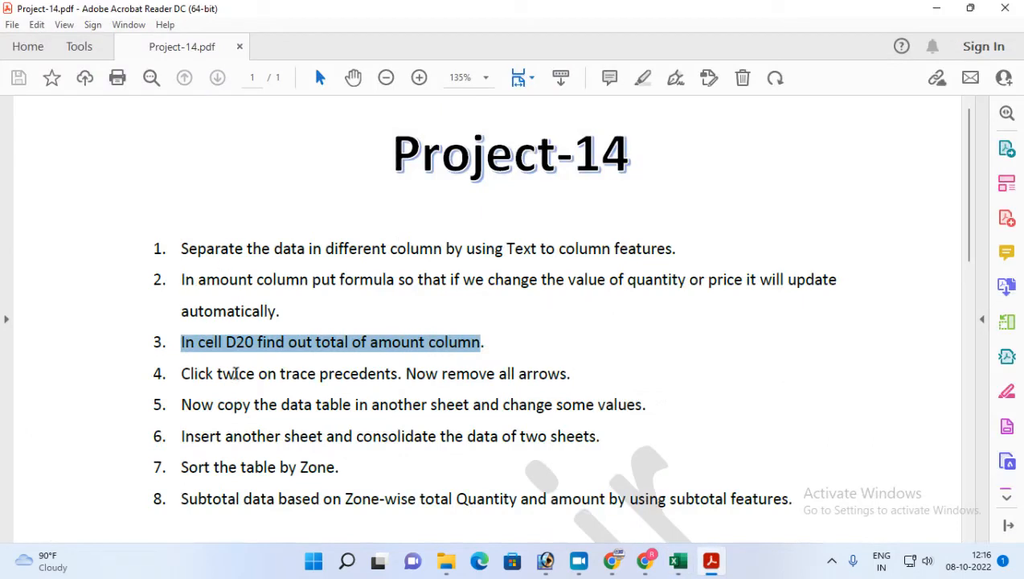
left_click_drag(174, 403, 644, 406)
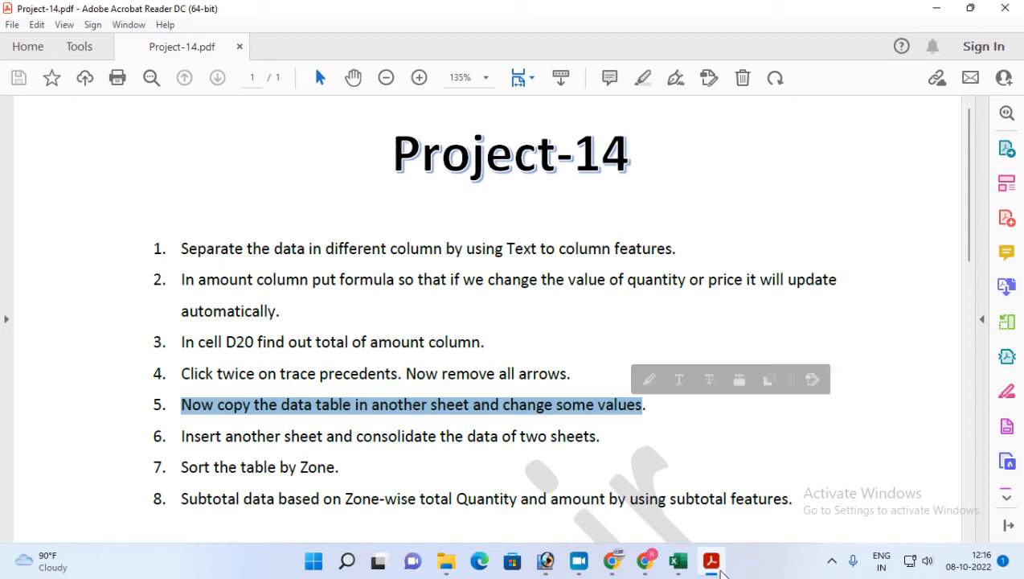
key("alt+Tab")
Copy the data table A1:F10 from the Data sheet into cell A1 of a new sheet.
left_click_drag(63, 219, 384, 342)
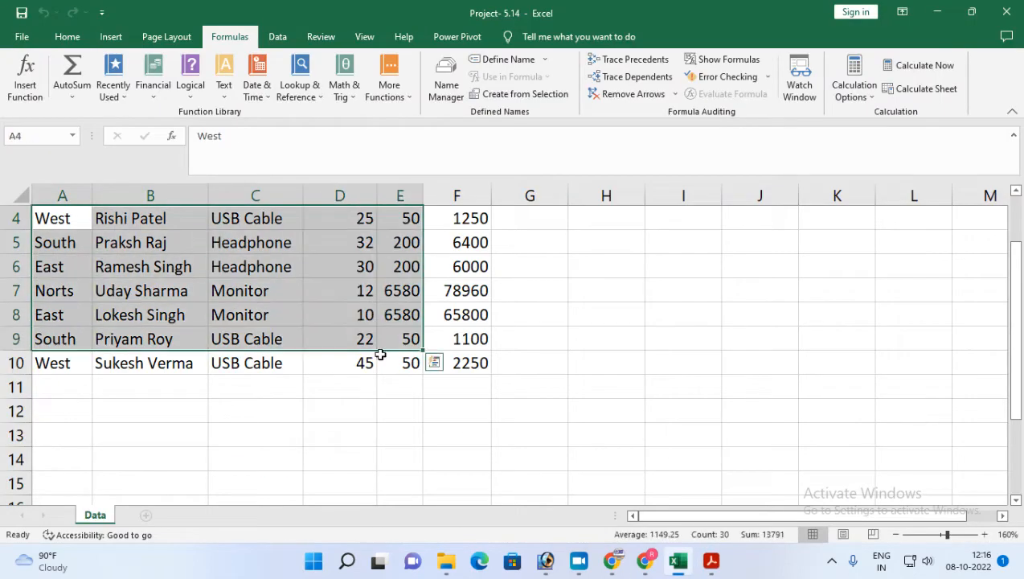
scroll(181, 342, "up", 1)
left_click_drag(66, 212, 449, 428)
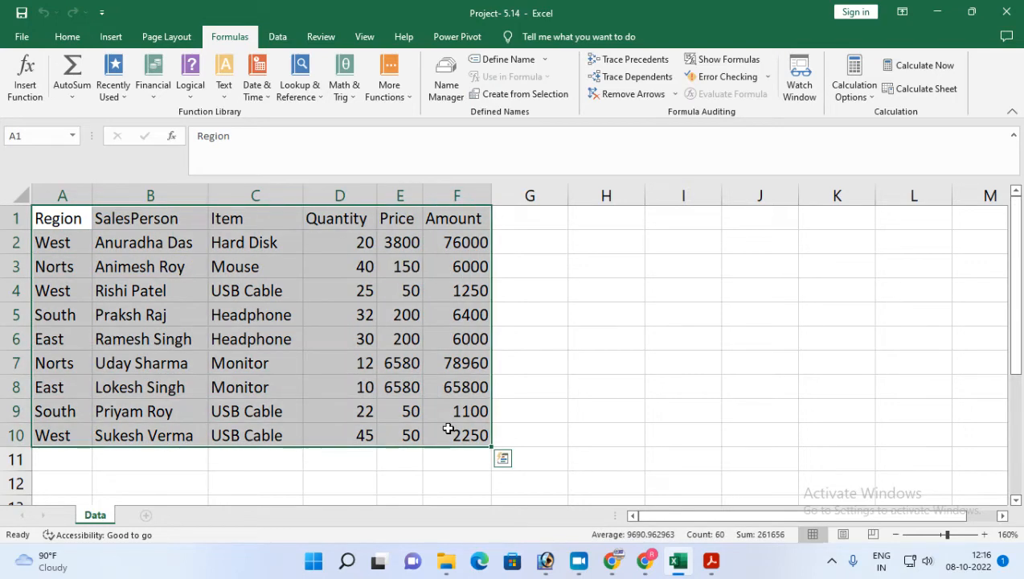
key("ctrl+c")
left_click(146, 514)
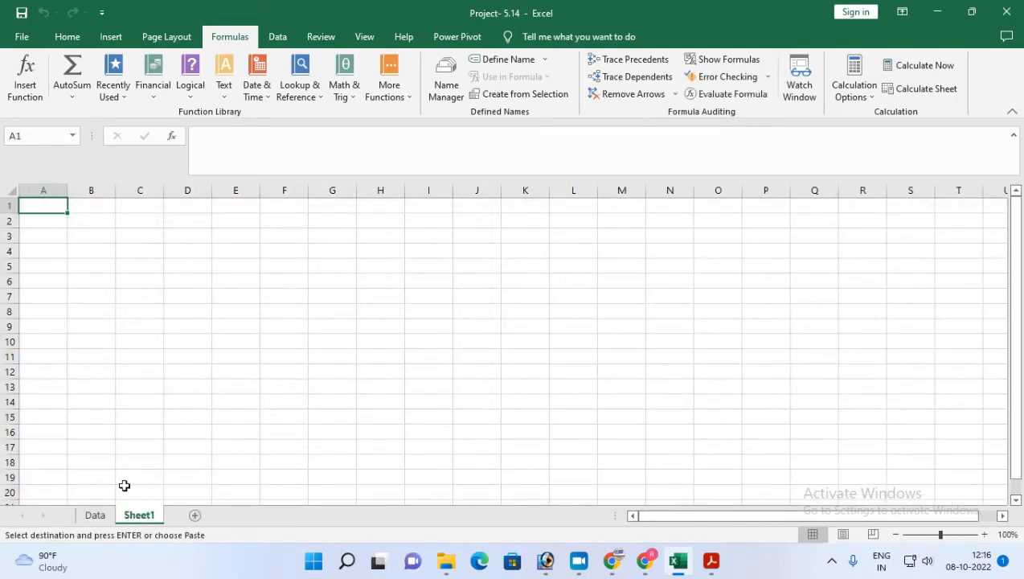
key("ctrl+v")
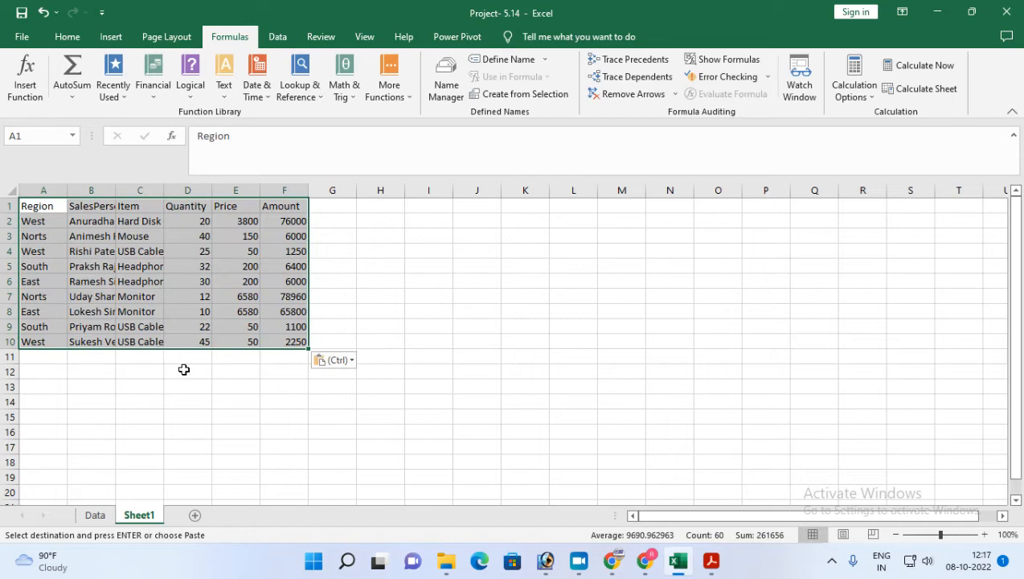
AutoFit the column widths of the pasted table on Sheet1.
key("alt")
key("h")
key("o")
key("i")
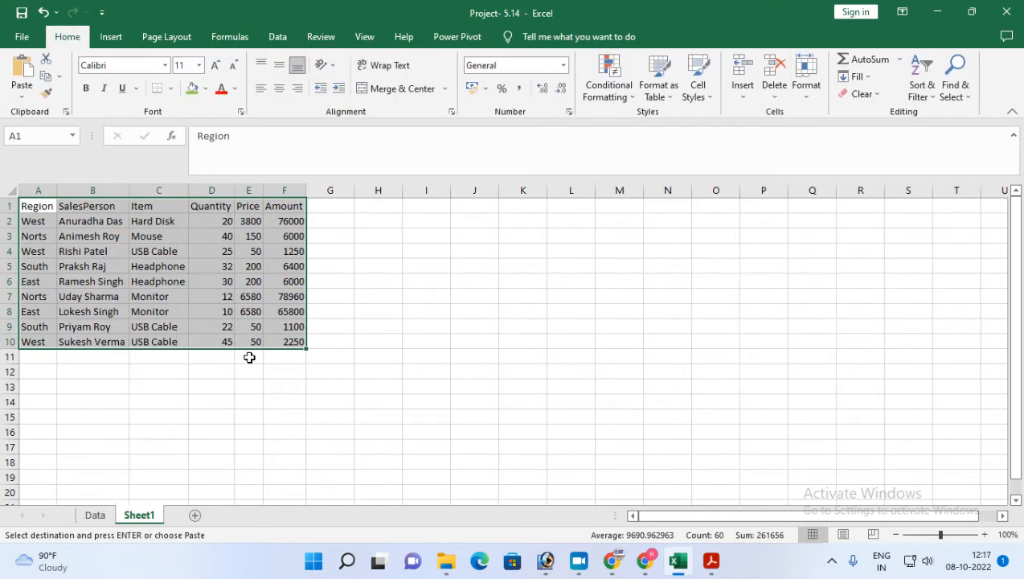
scroll(249, 357, "up", 5, "ctrl")
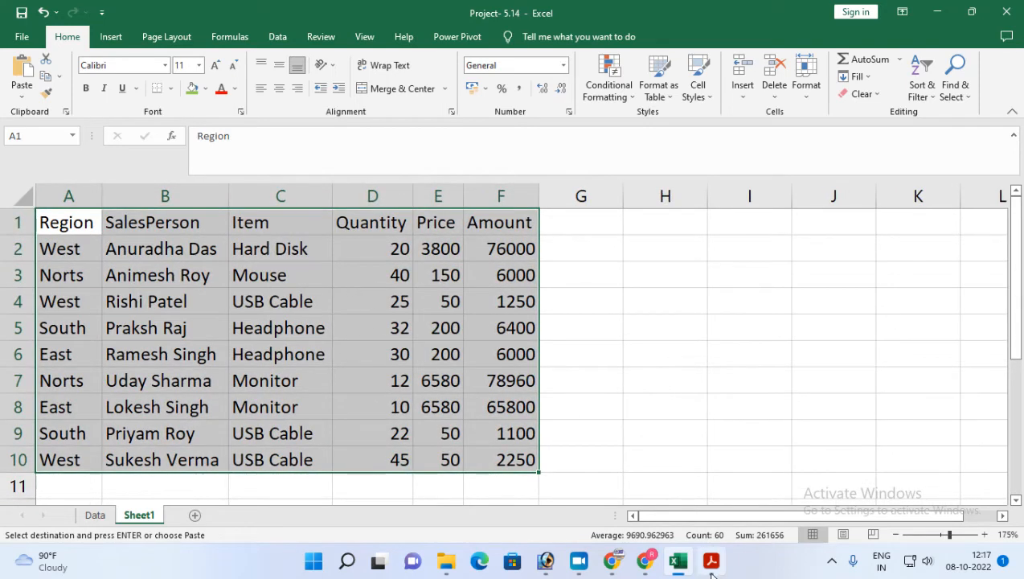
Recheck the fifth task in Project-14.pdf, and set the quantities in D2:D5 of Sheet1 to 15, 35, 26 and 35.
left_click(704, 555)
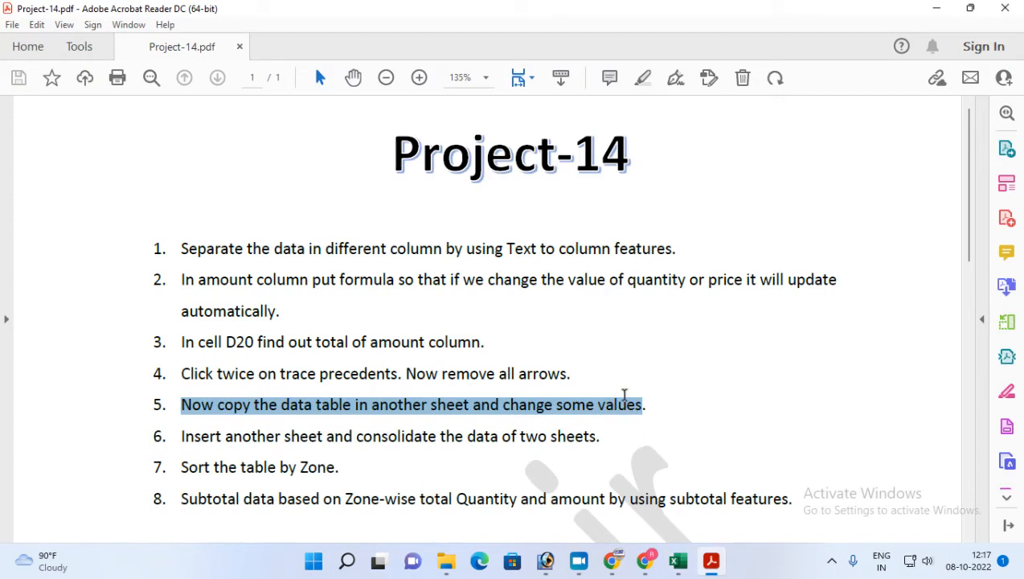
left_click(721, 568)
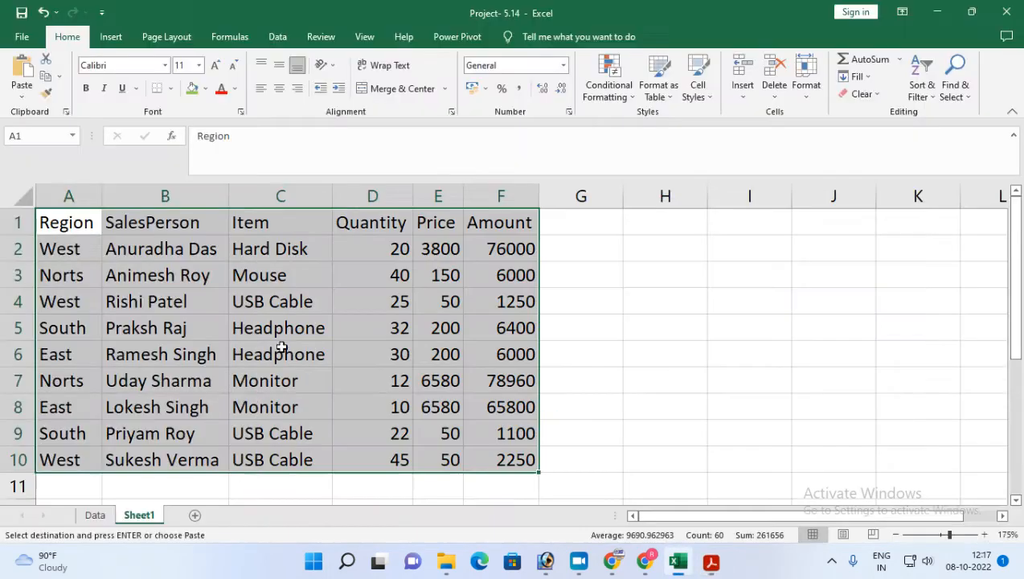
left_click(384, 253)
key("Escape")
type("15")
key("Return")
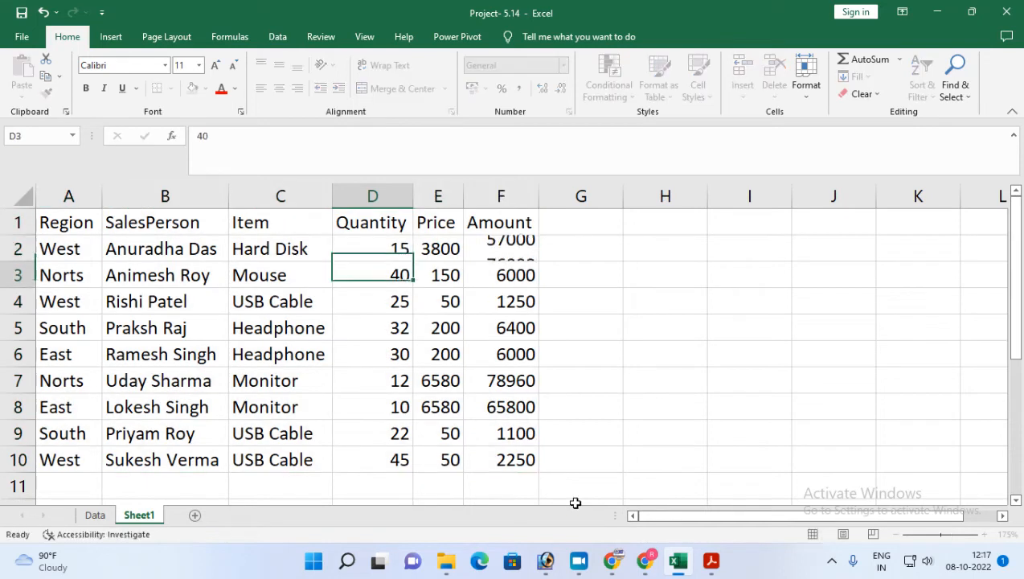
type("35")
key("Return")
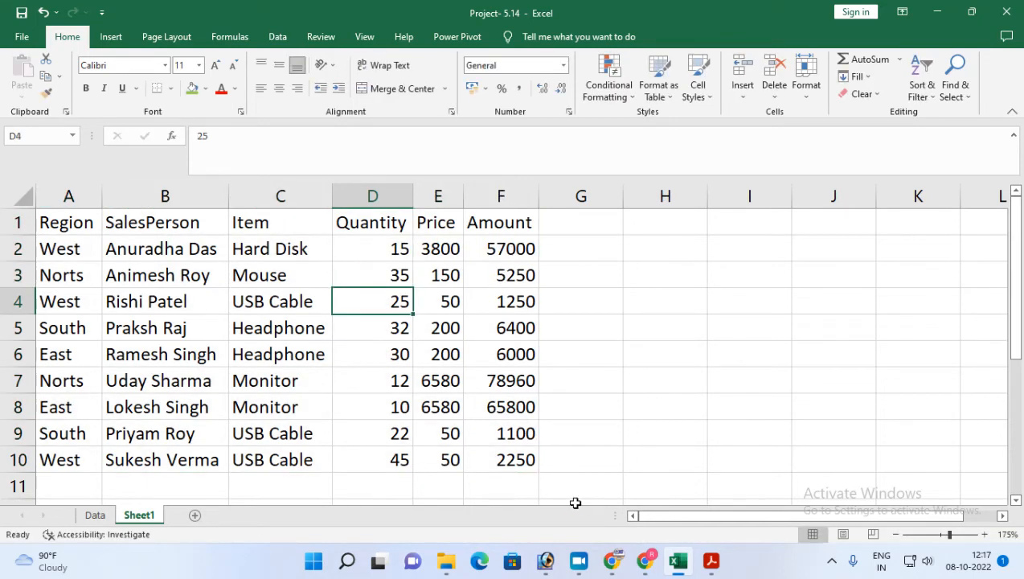
type("26")
key("Return")
type("35")
key("Return")
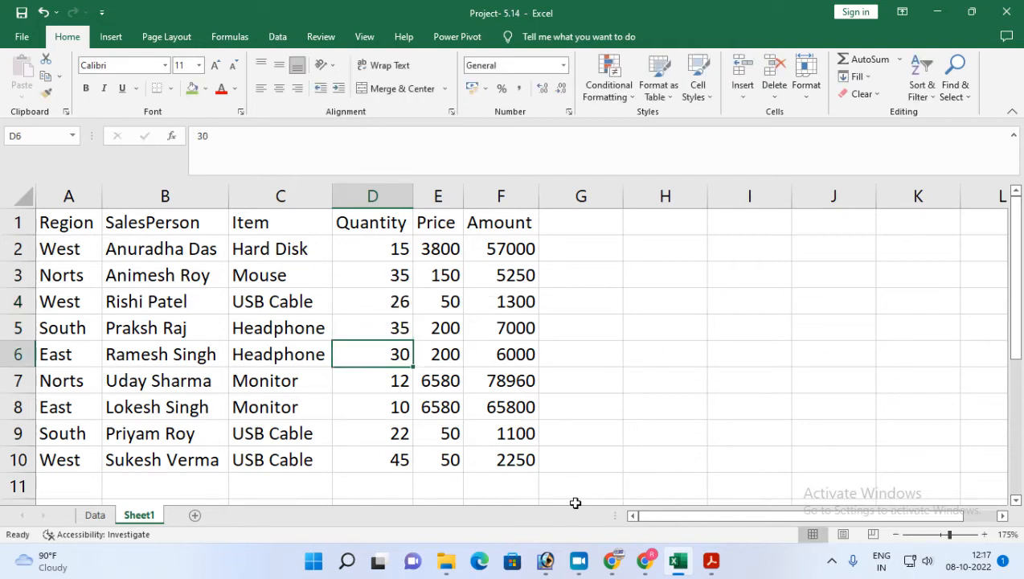
On Sheet1, set the quantity in D8 to 16 and the prices in E9 and E10 to 75 and 60.
left_click(397, 411)
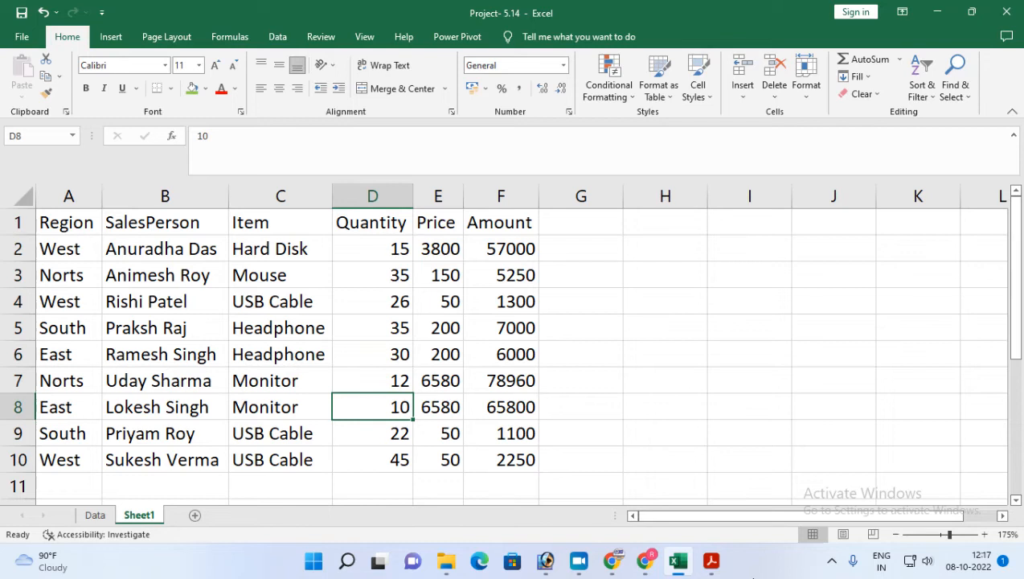
type("1")
key("Return")
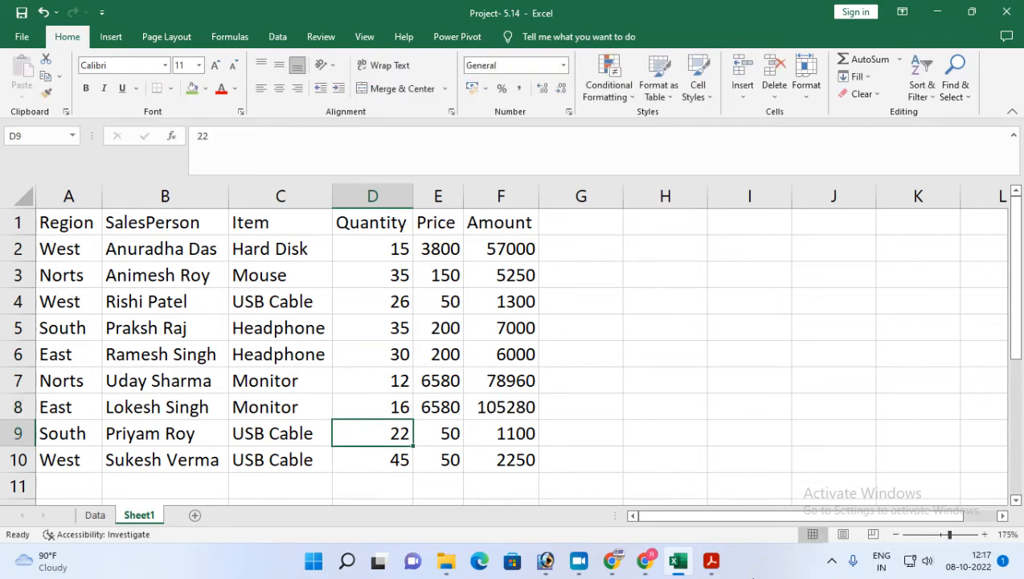
left_click(426, 431)
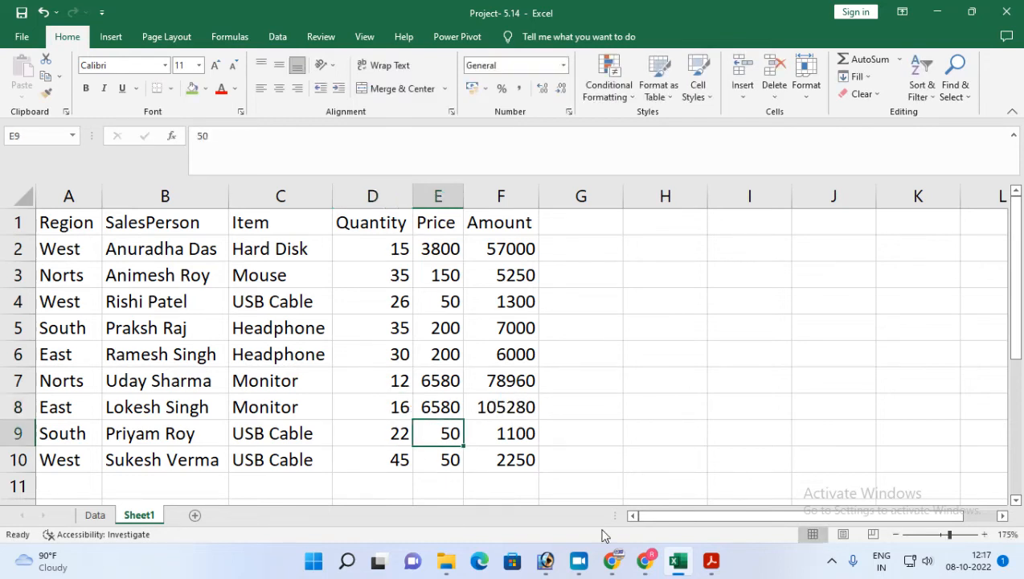
type("75")
key("Return")
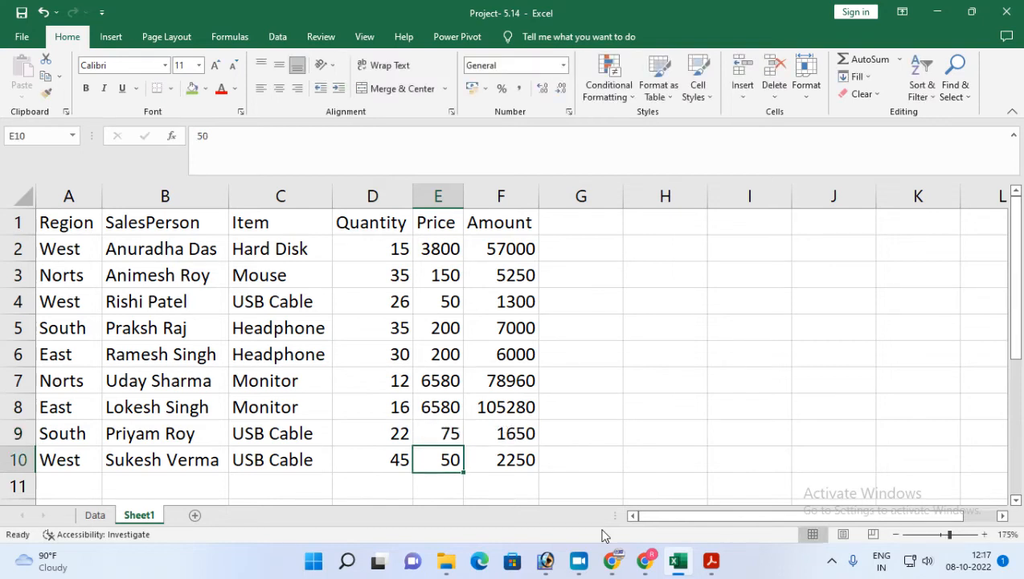
type("60")
key("Return")
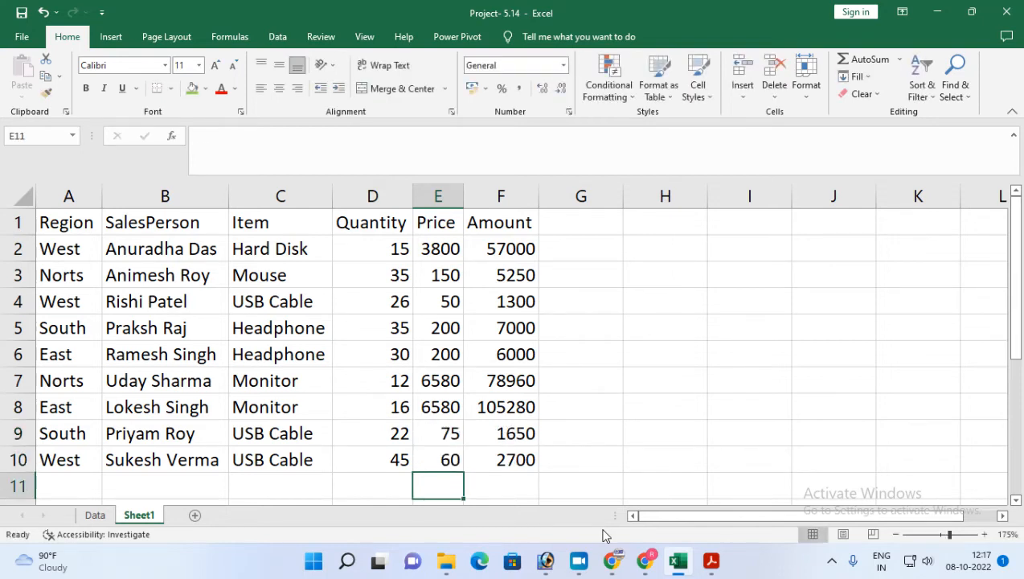
Compare the tables on the Data sheet and Sheet1, and switch to Project-14.pdf for the next task.
left_click(95, 514)
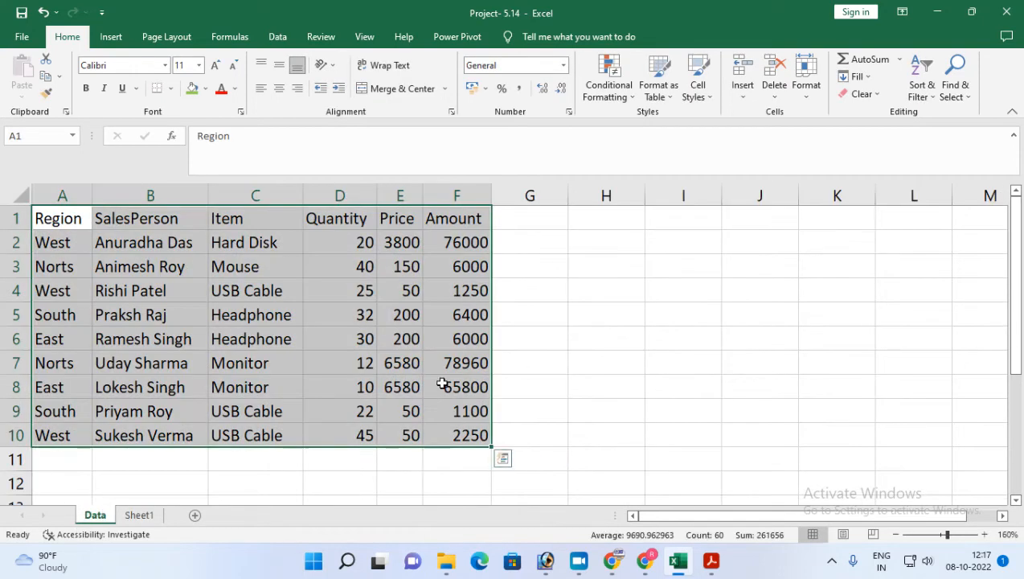
left_click(139, 514)
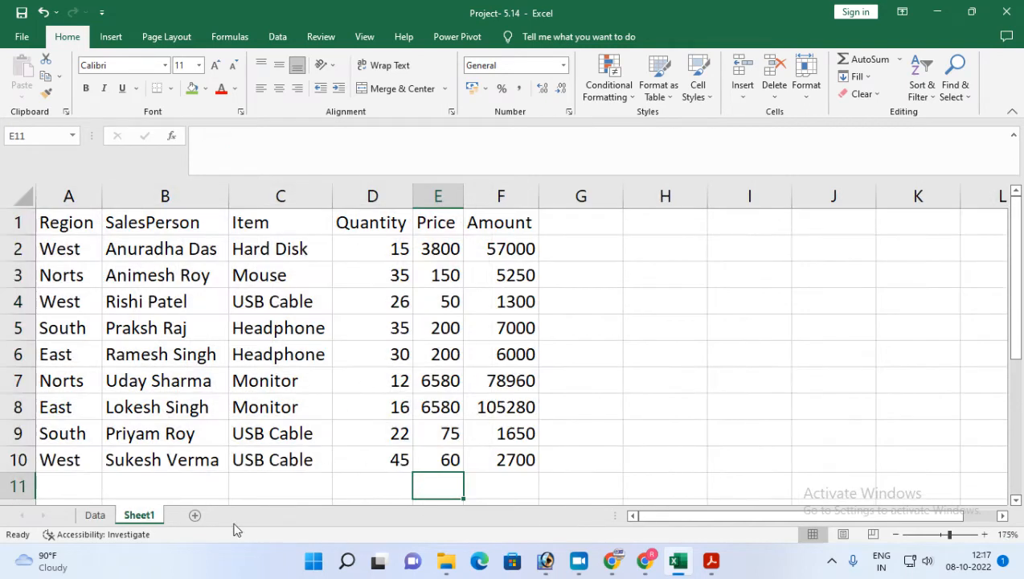
left_click(95, 514)
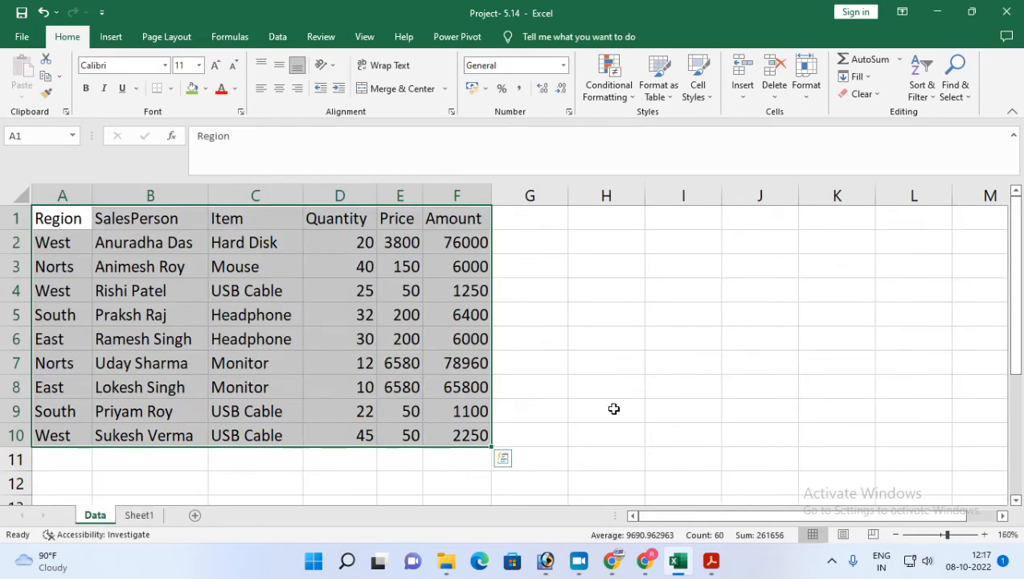
scroll(544, 386, "up", 1, "ctrl")
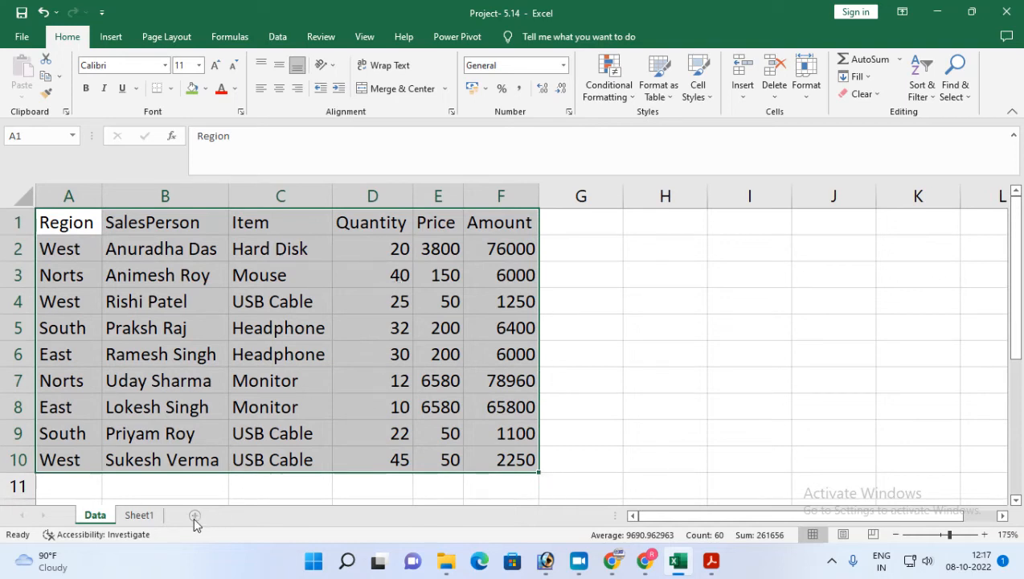
left_click(141, 516)
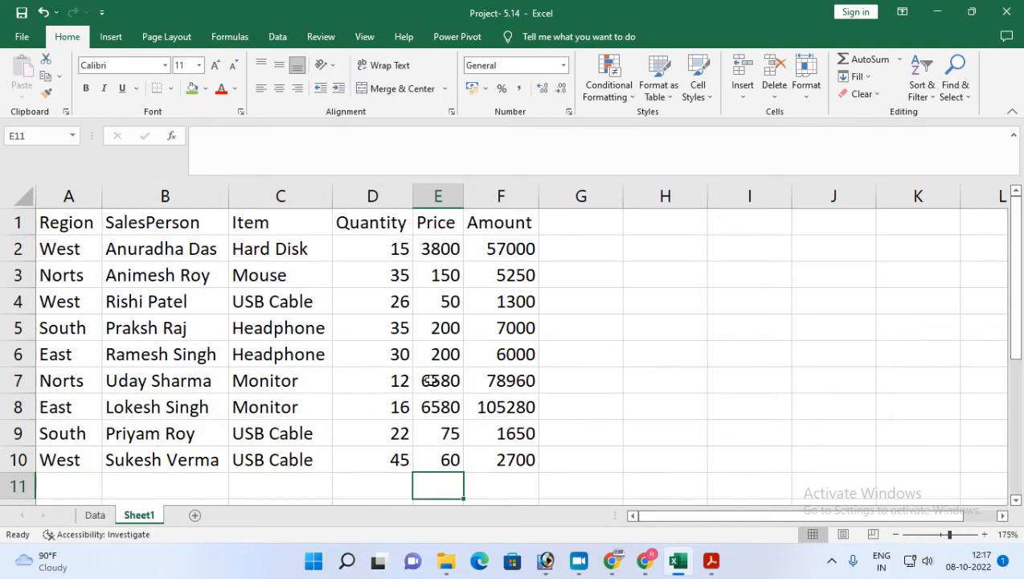
left_click(710, 561)
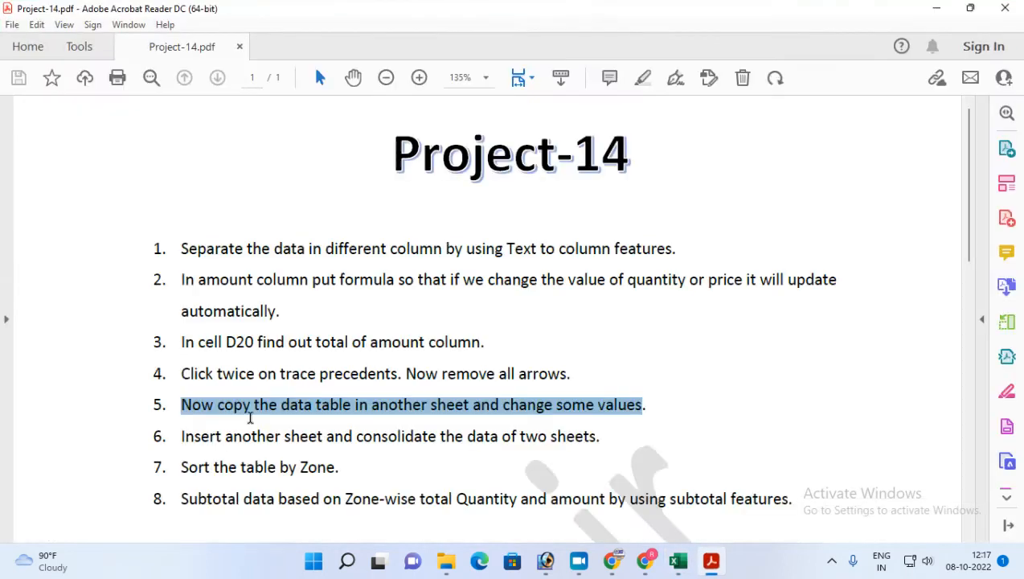
Read the sixth task in Project-14.pdf, return to Excel, and review the tables on the Data sheet and Sheet1.
left_click_drag(183, 436, 595, 438)
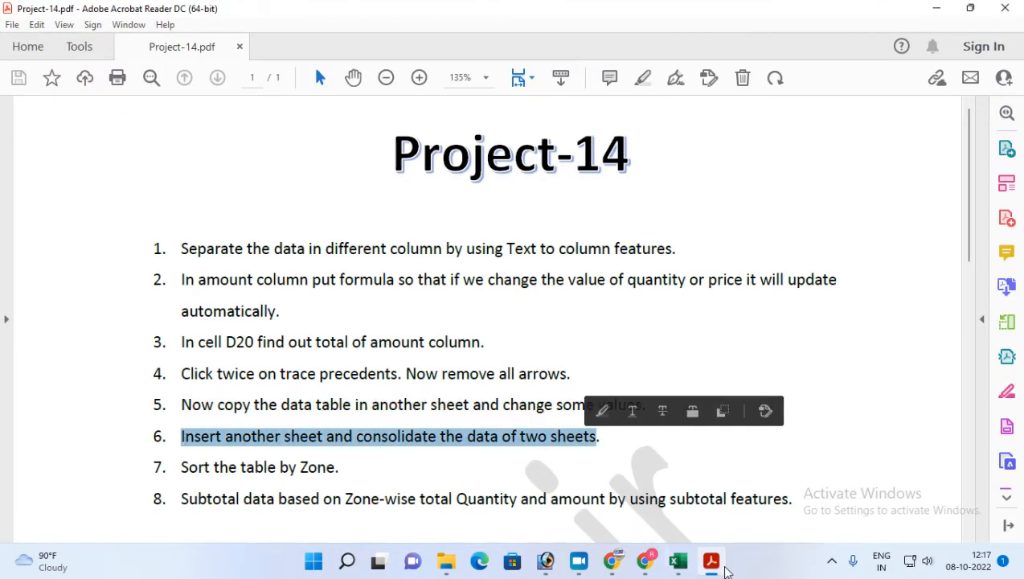
left_click(677, 560)
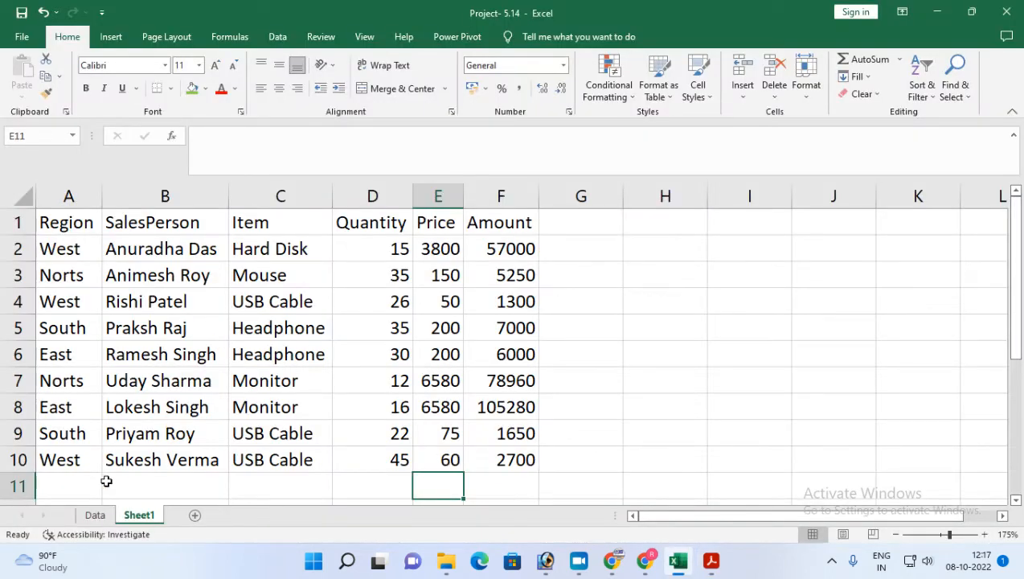
left_click(94, 515)
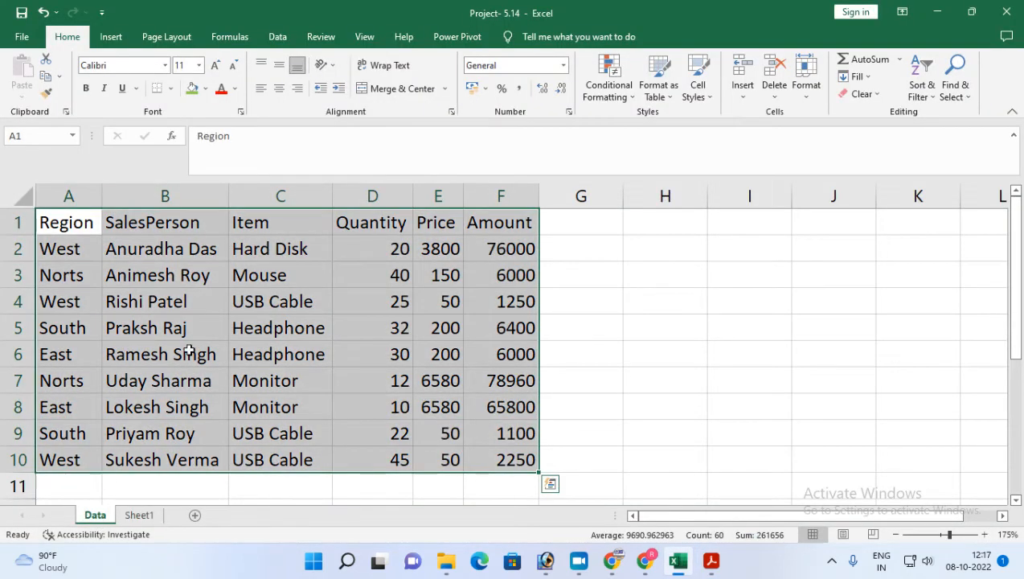
left_click(138, 515)
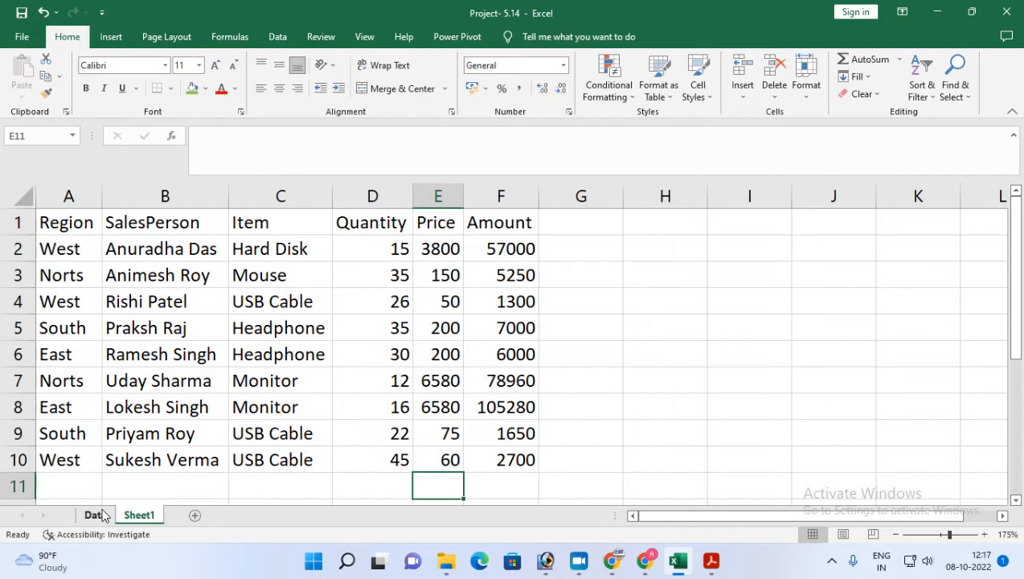
Insert a new worksheet after Sheet1 and rename it Consolidate.
left_click(193, 515)
right_click(197, 515)
left_click(238, 370)
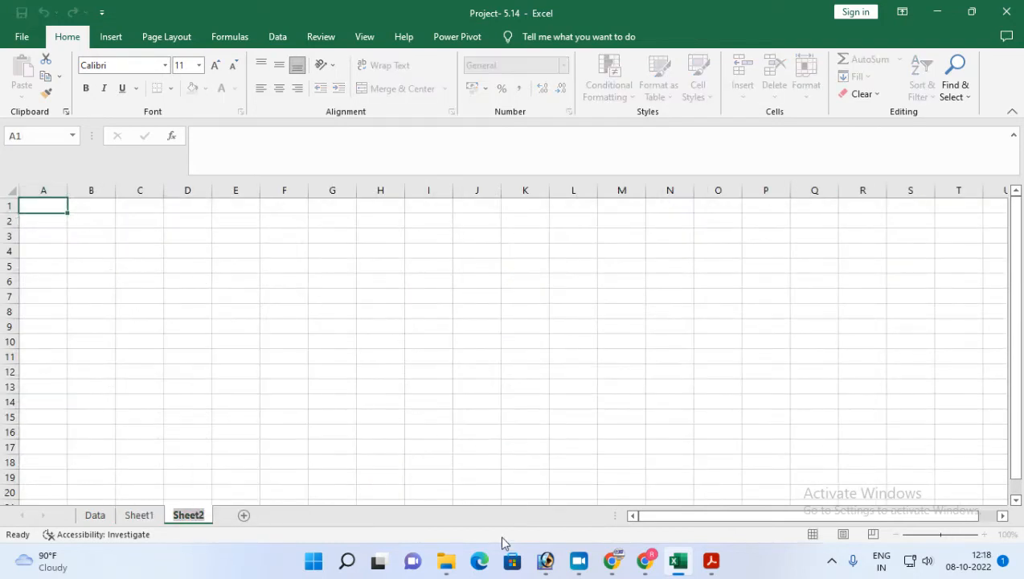
type("Consoli")
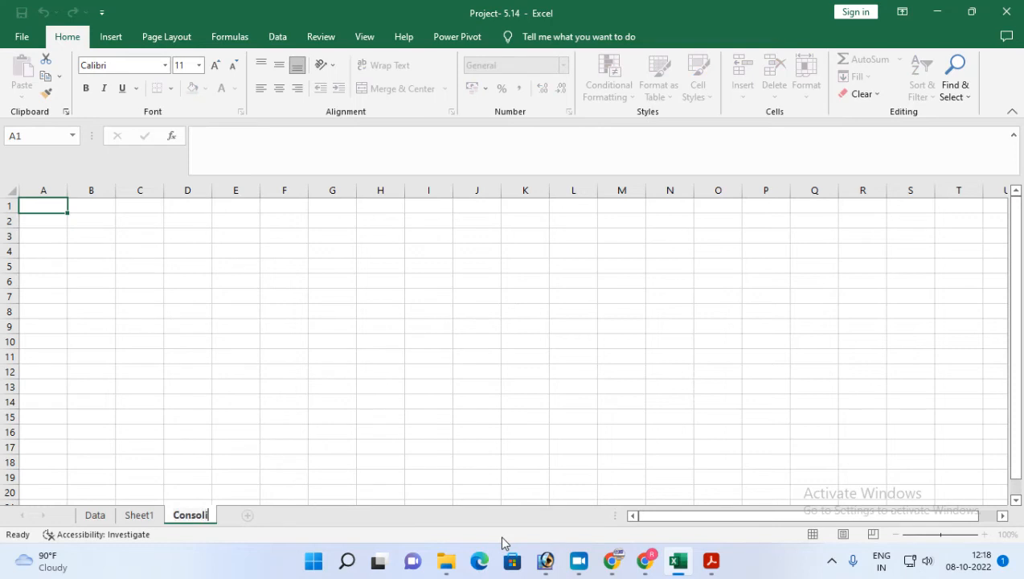
type("date")
key("Return")
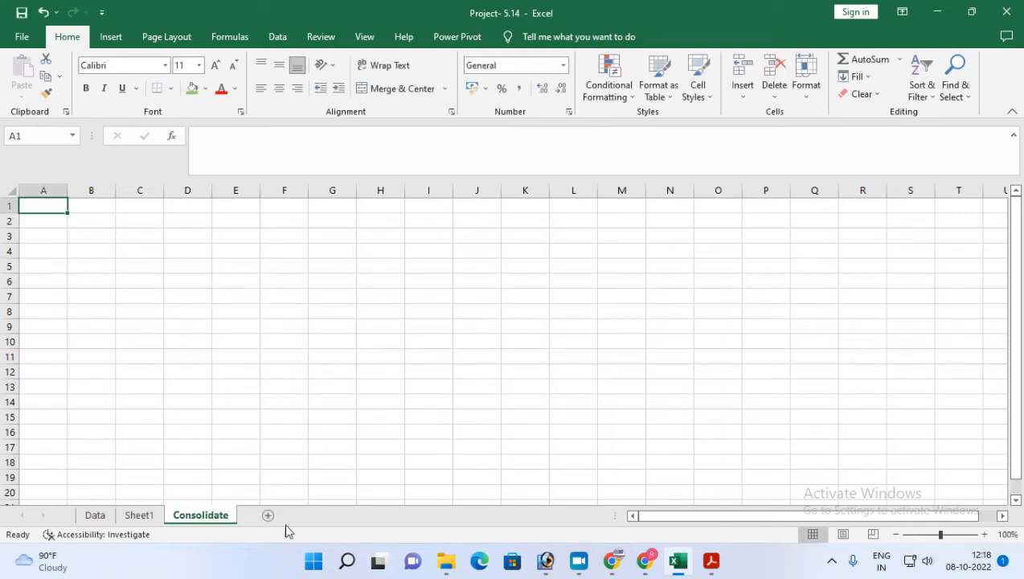
Recheck the two source sheets, and start a consolidation at A1 of the Consolidate sheet with the Sum function.
left_click(94, 514)
left_click(138, 514)
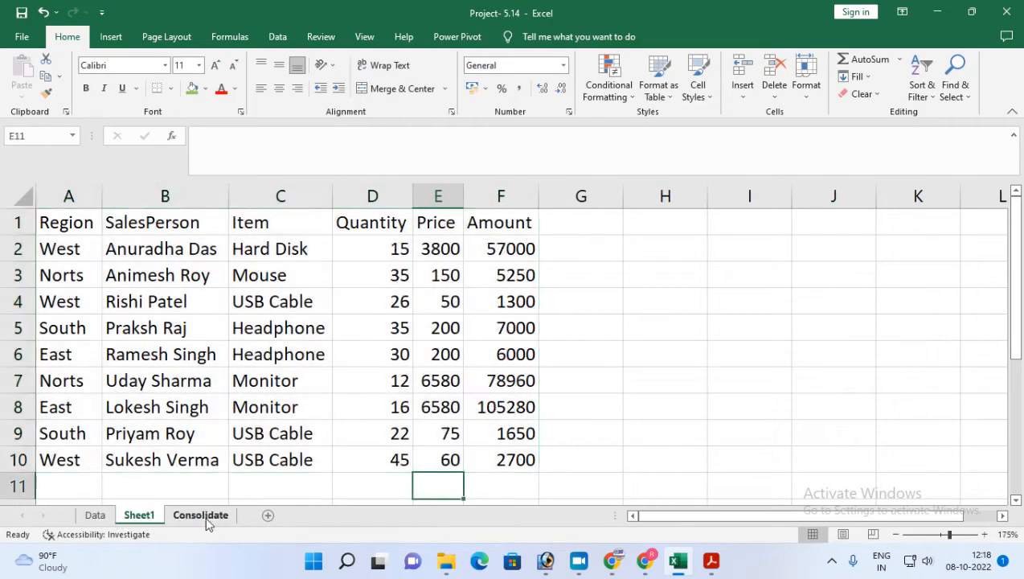
left_click(200, 514)
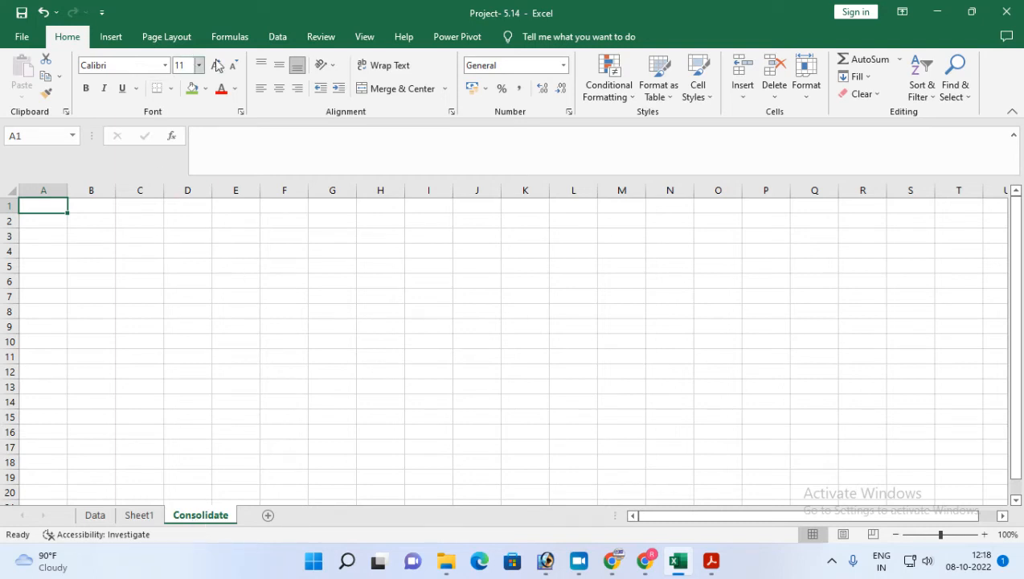
left_click(277, 37)
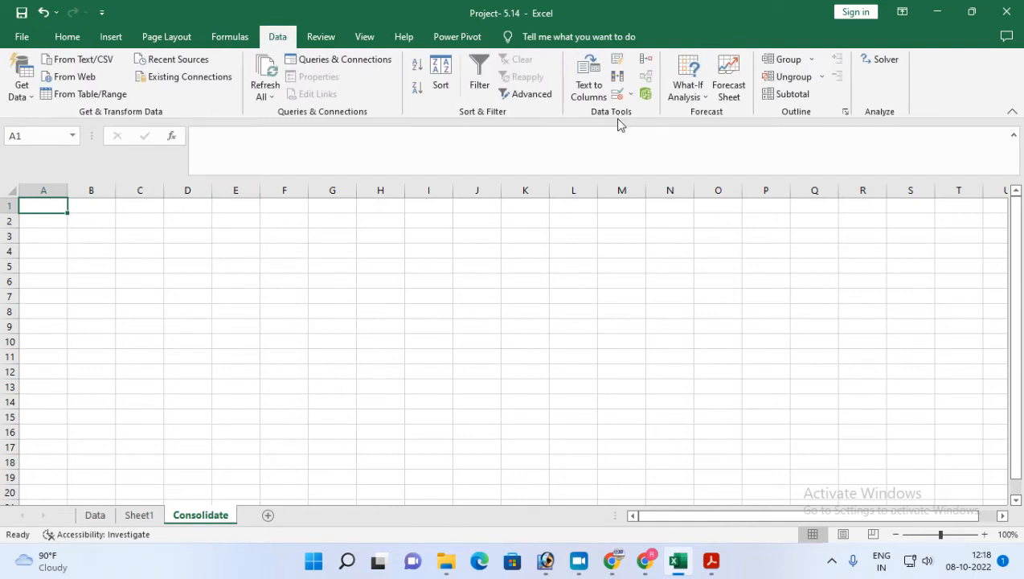
left_click(645, 61)
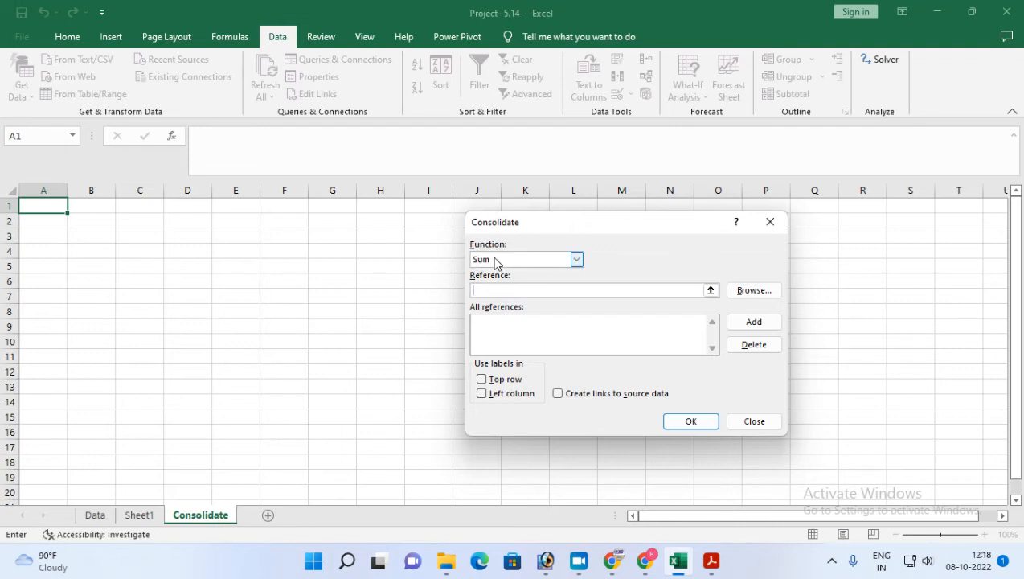
left_click(576, 260)
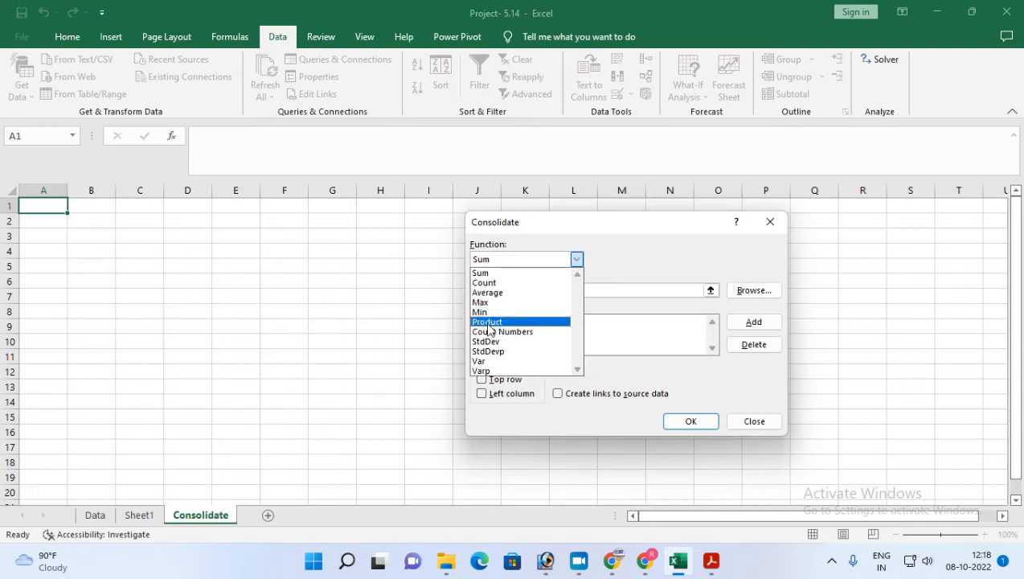
left_click(487, 272)
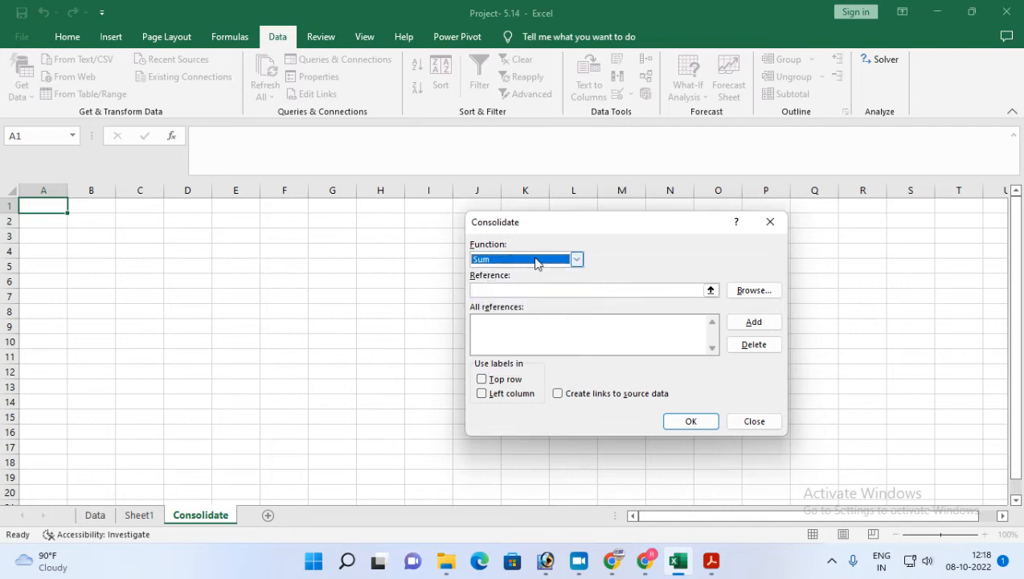
left_click(485, 290)
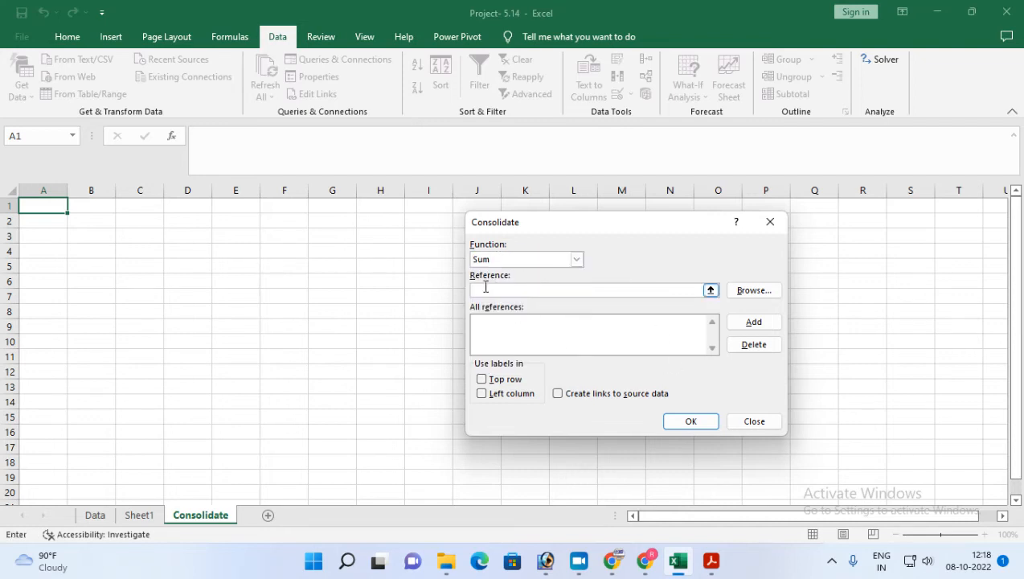
Add Data!$A$1:$F$10 and Sheet1!$A$1:$F$10 as the consolidation references.
left_click(94, 514)
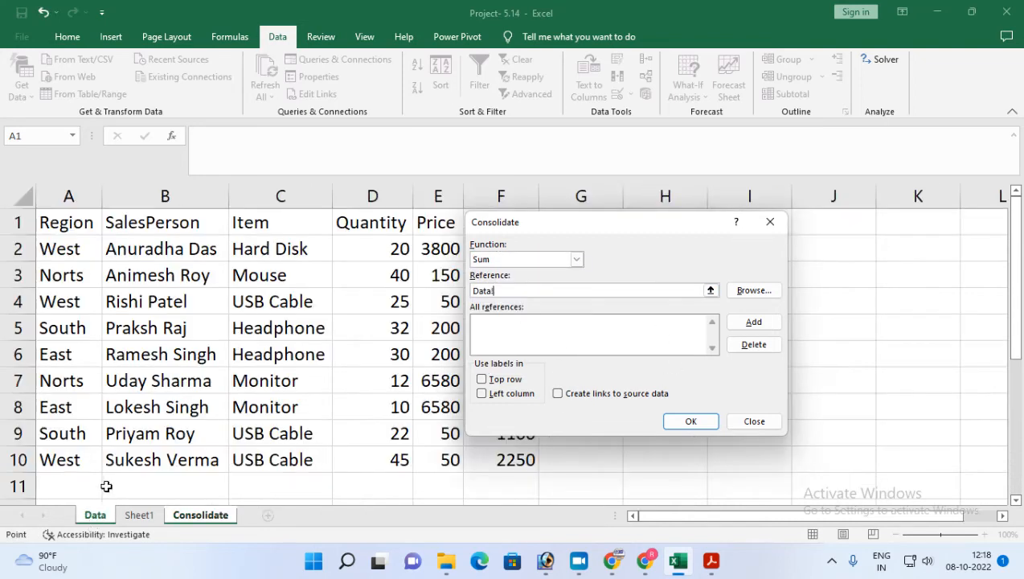
left_click_drag(70, 223, 518, 457)
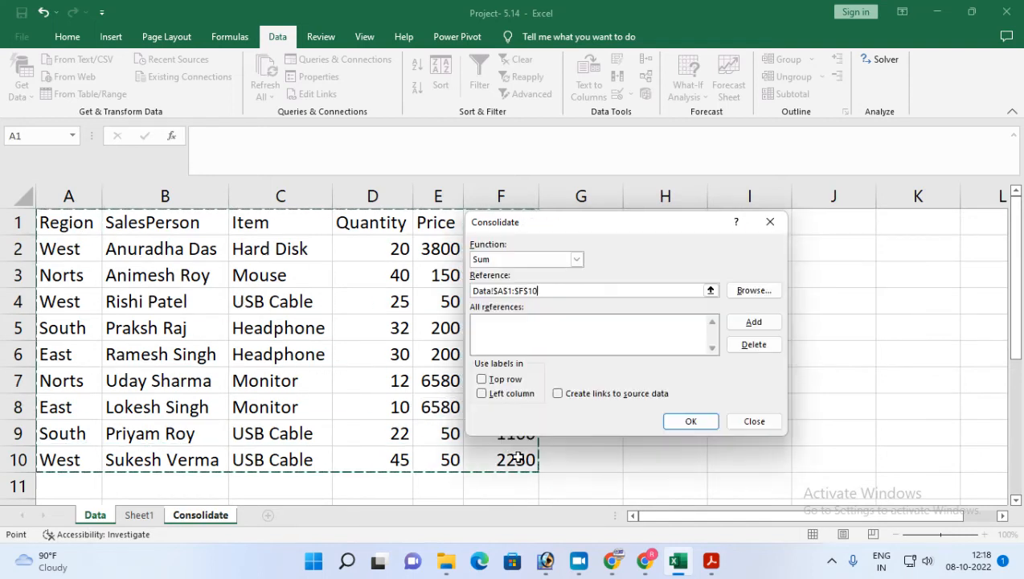
left_click(767, 322)
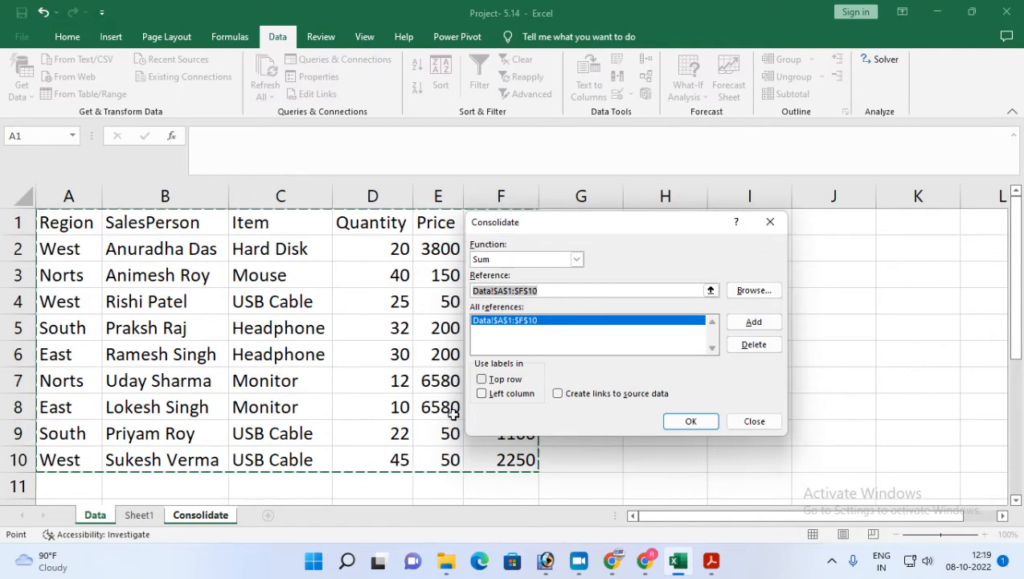
left_click(139, 516)
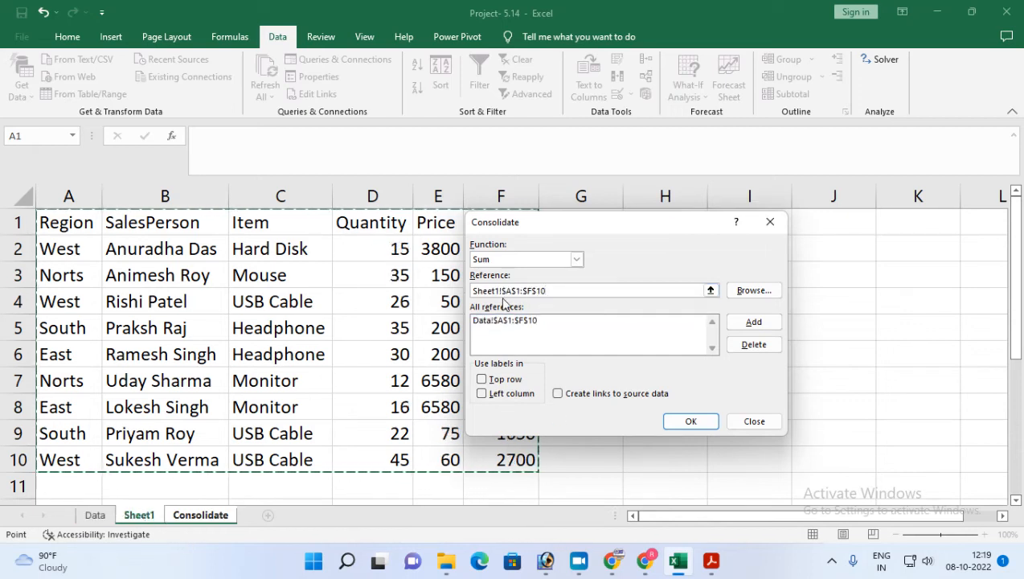
left_click(753, 321)
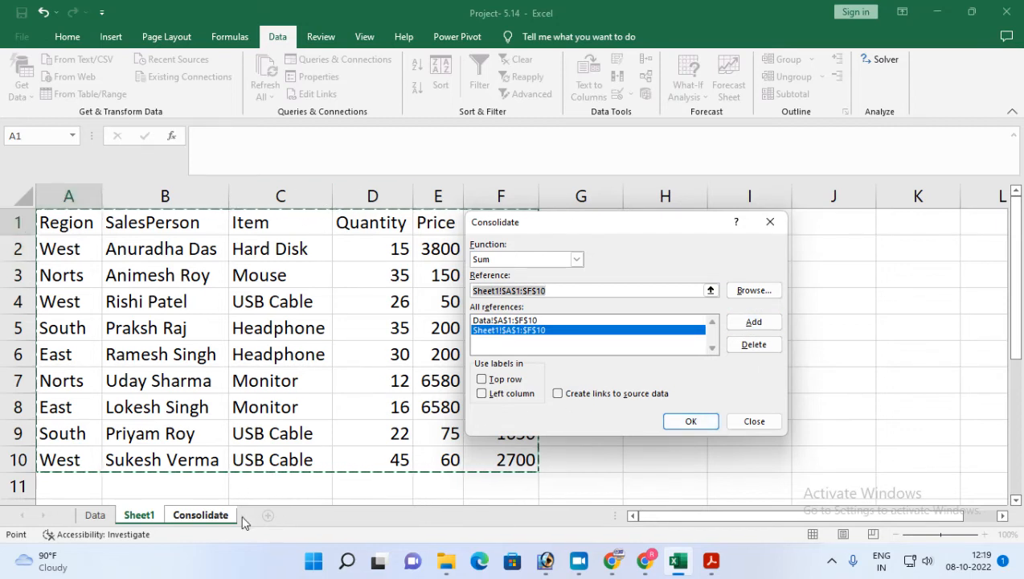
Use labels from the top row and left column, create links to the source data, and run the consolidation.
left_click(482, 379)
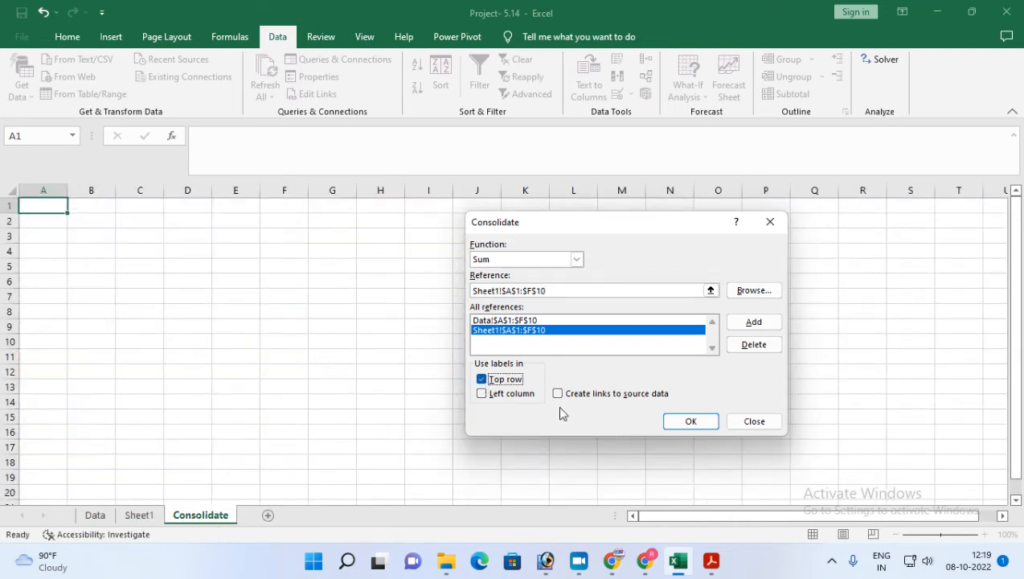
left_click(481, 393)
left_click(563, 398)
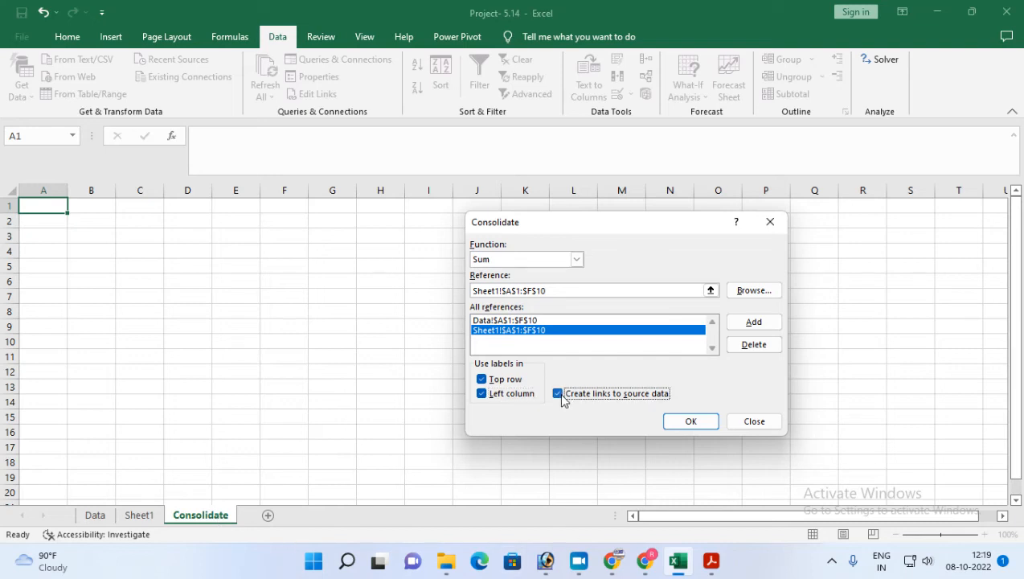
left_click(691, 422)
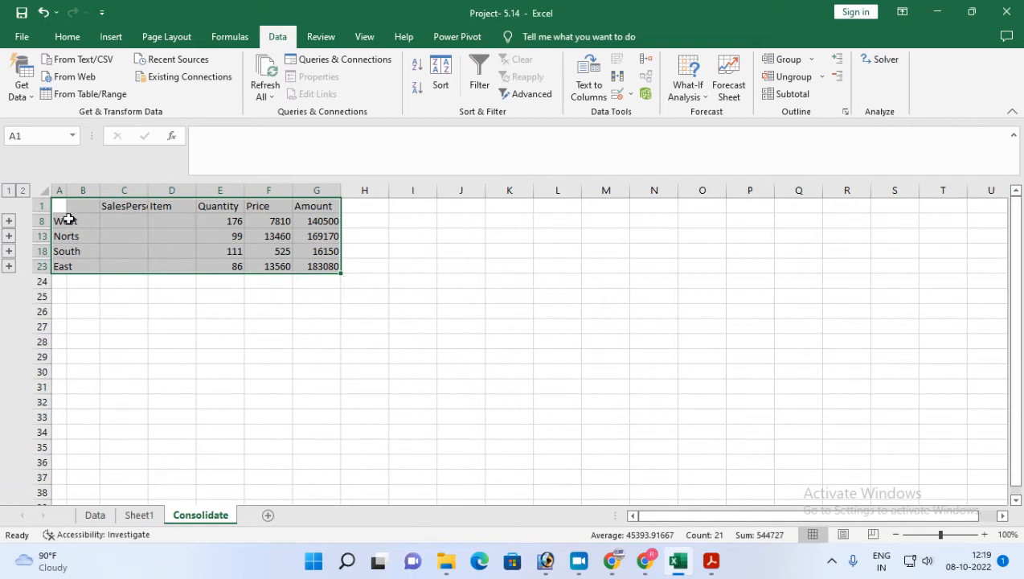
Expand the West, Norts, South and East groups one by one to examine their source rows, and collapse them all.
left_click(9, 221)
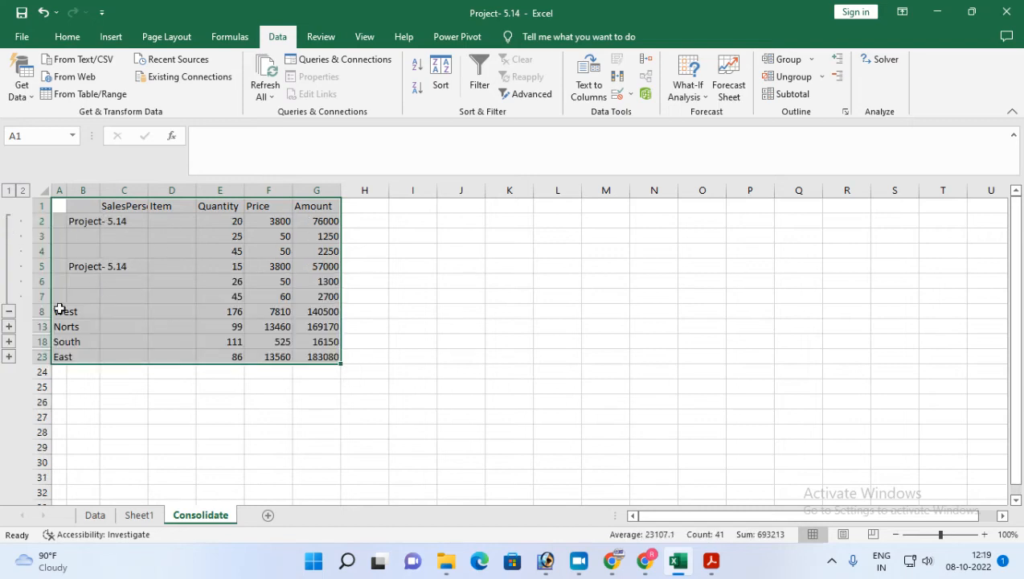
left_click_drag(222, 222, 226, 297)
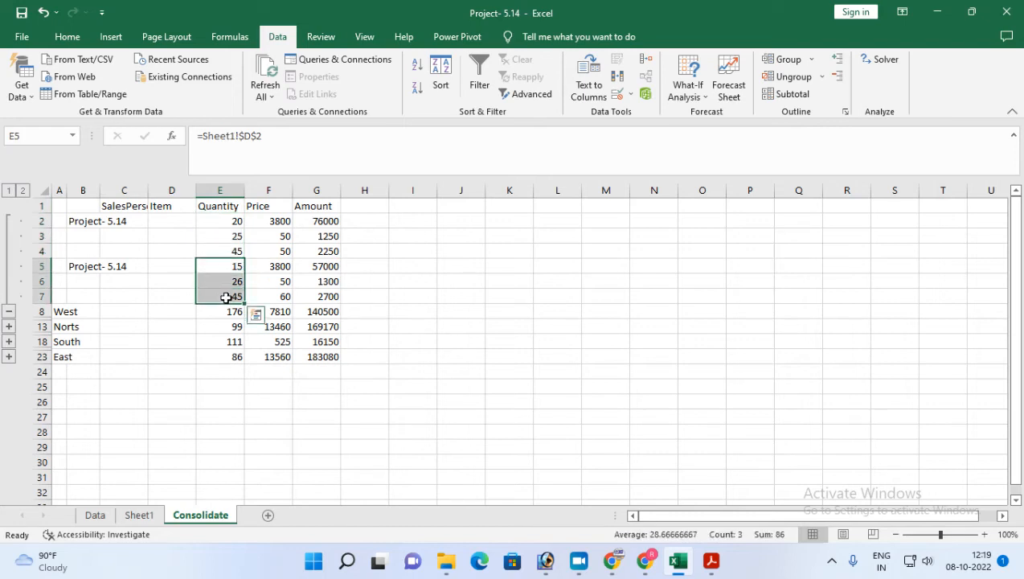
left_click(9, 326)
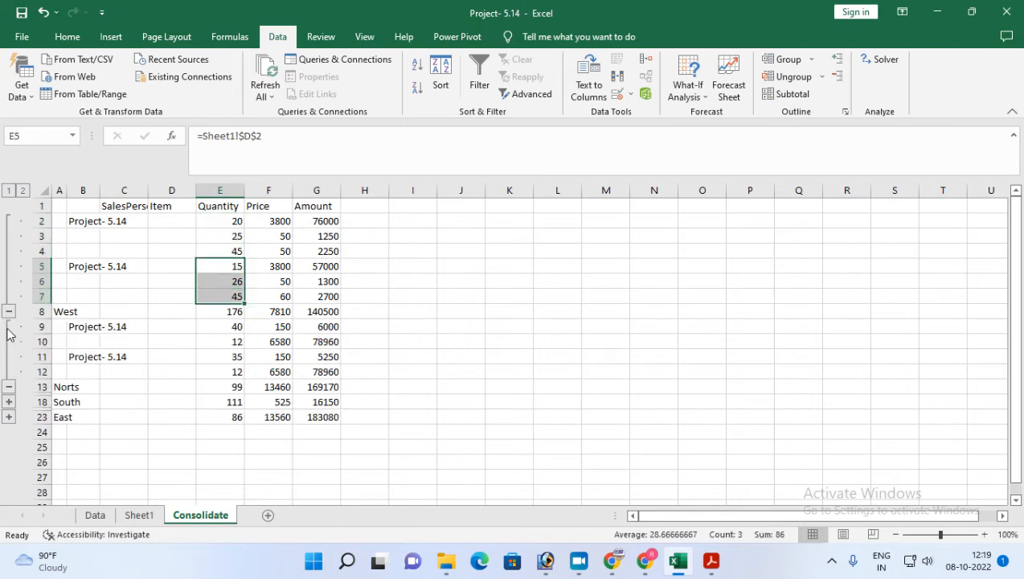
left_click(8, 390)
left_click(9, 462)
scroll(31, 482, "down", 1)
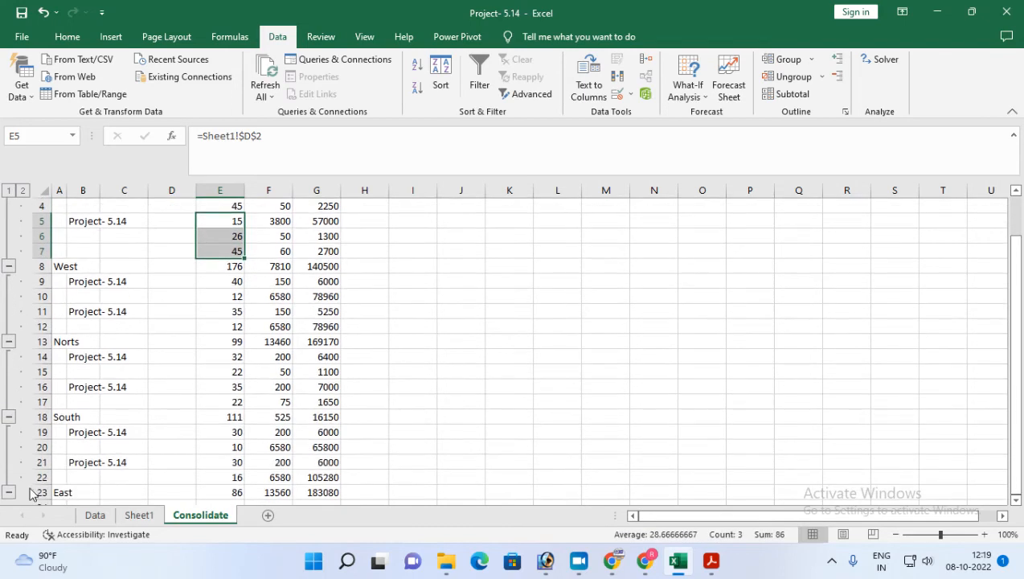
scroll(40, 458, "up", 1)
left_click(9, 191)
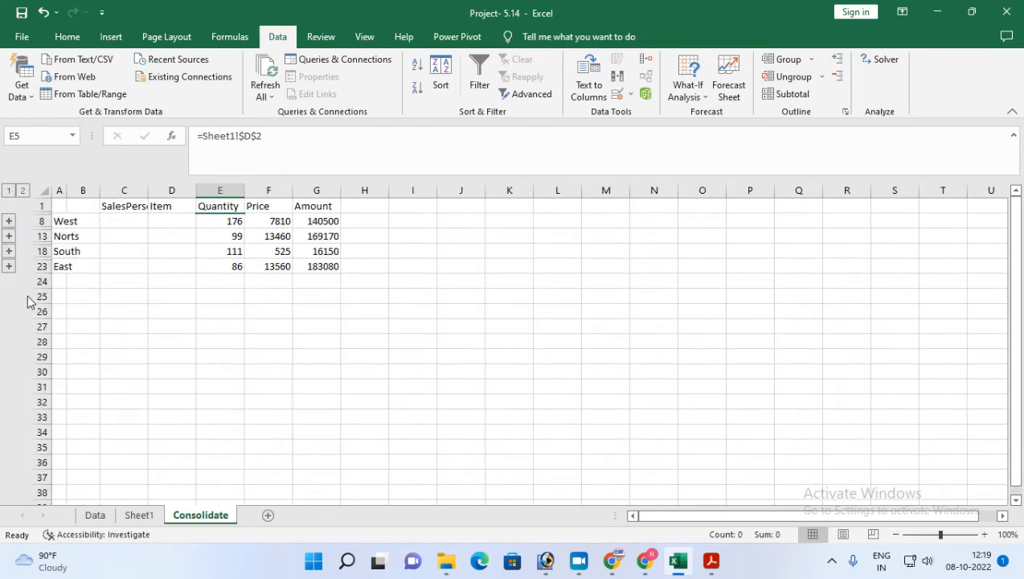
Show all outline detail rows of the consolidated table at once, look through them, and return to the totals-only view.
left_click(22, 191)
scroll(126, 402, "down", 2)
scroll(130, 401, "up", 2)
scroll(131, 408, "down", 2)
scroll(131, 407, "down", 1)
scroll(131, 407, "up", 2)
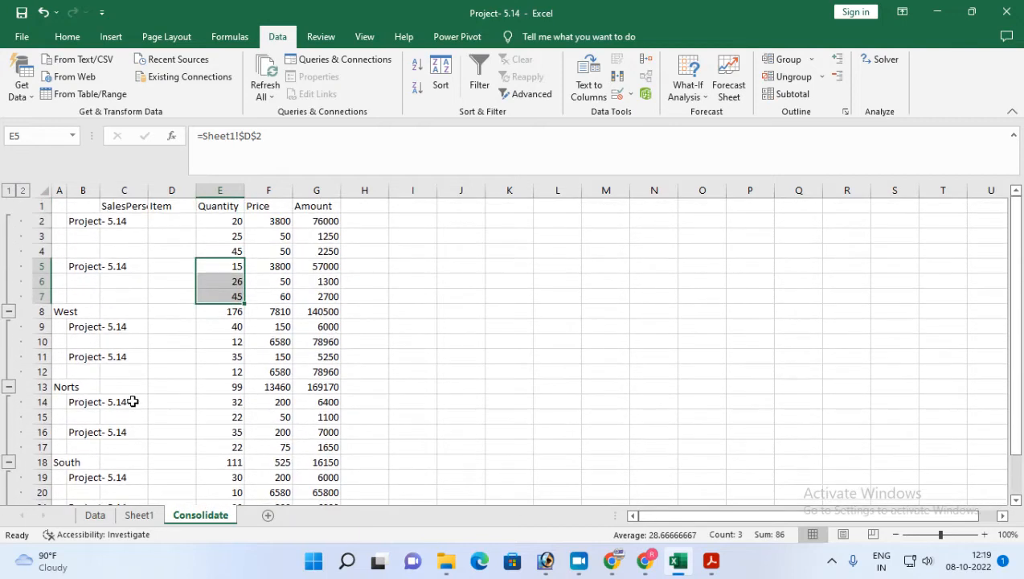
left_click(9, 191)
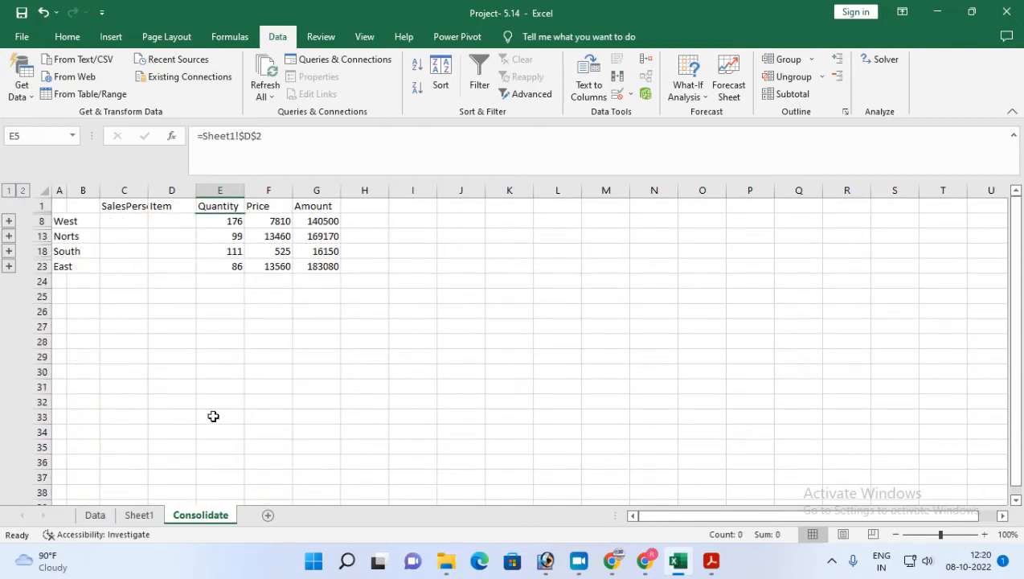
Switch to Project-14.pdf and highlight the seventh task about sorting the table by Zone.
mouse_move(710, 571)
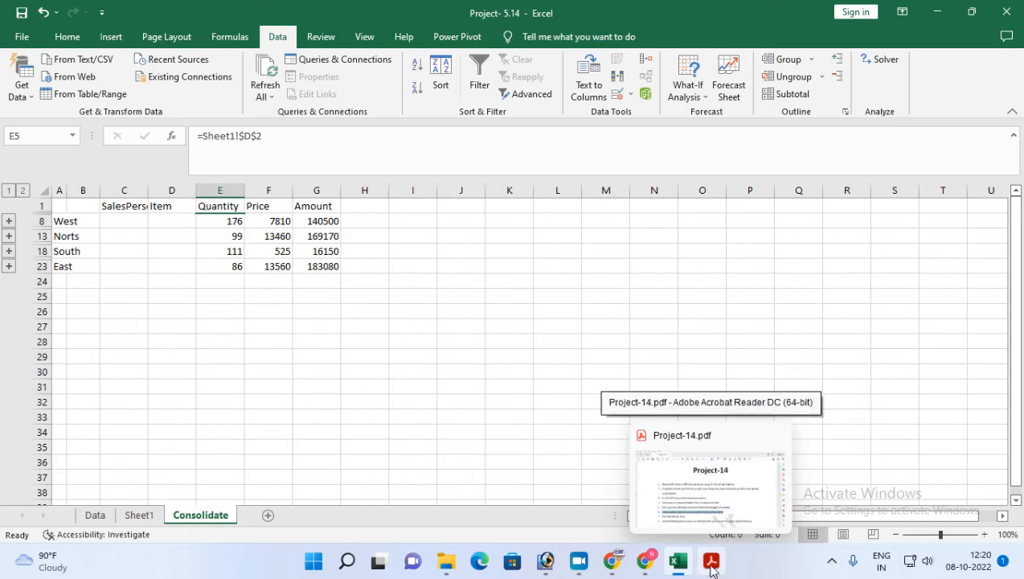
left_click(711, 571)
left_click(184, 467)
left_click_drag(183, 467, 330, 475)
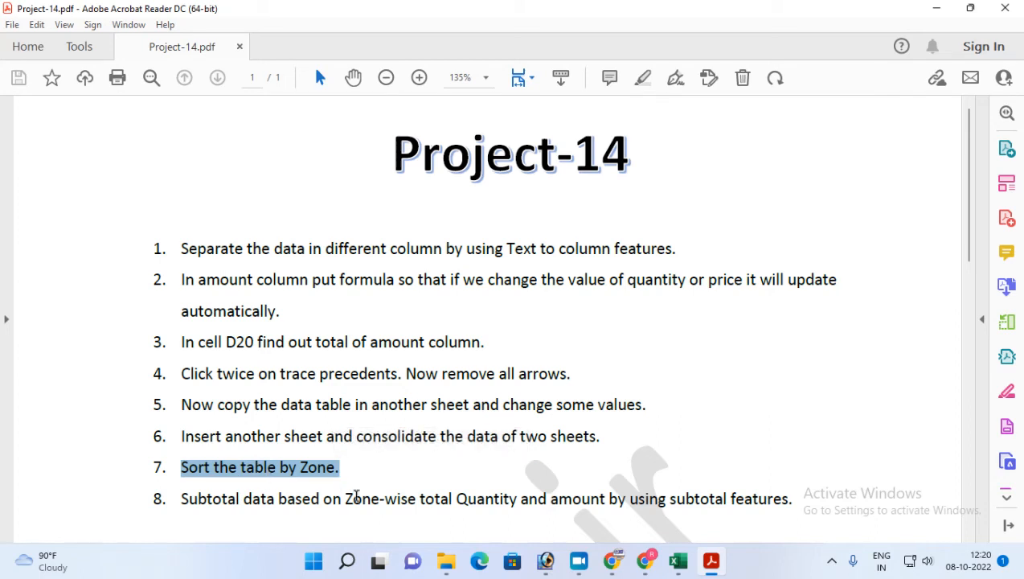
Switch to Excel and sort the Data sheet's table by Region on cell values, A to Z, expanding the selection from A1:A10.
left_click(678, 560)
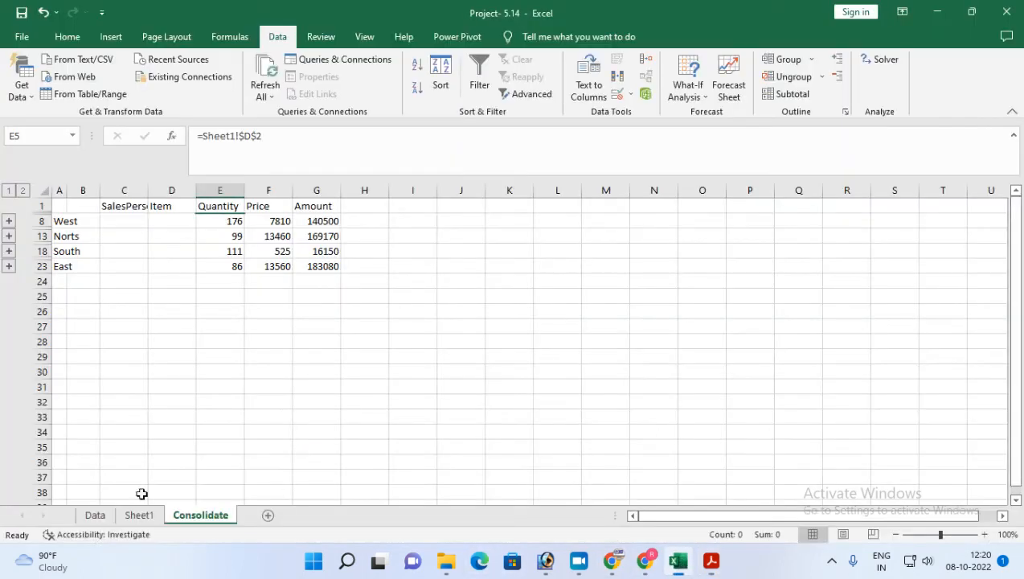
left_click(95, 514)
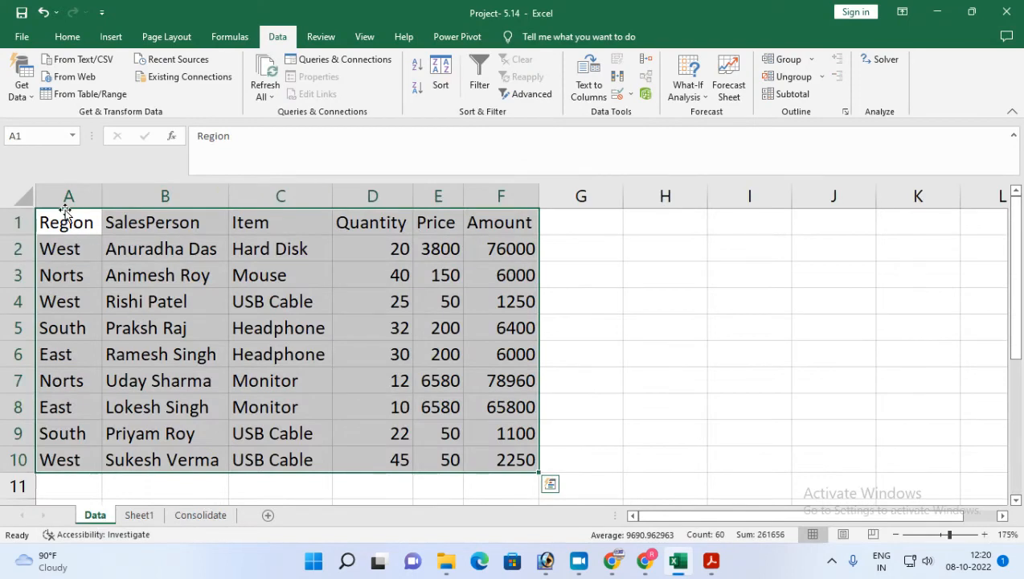
left_click(74, 252)
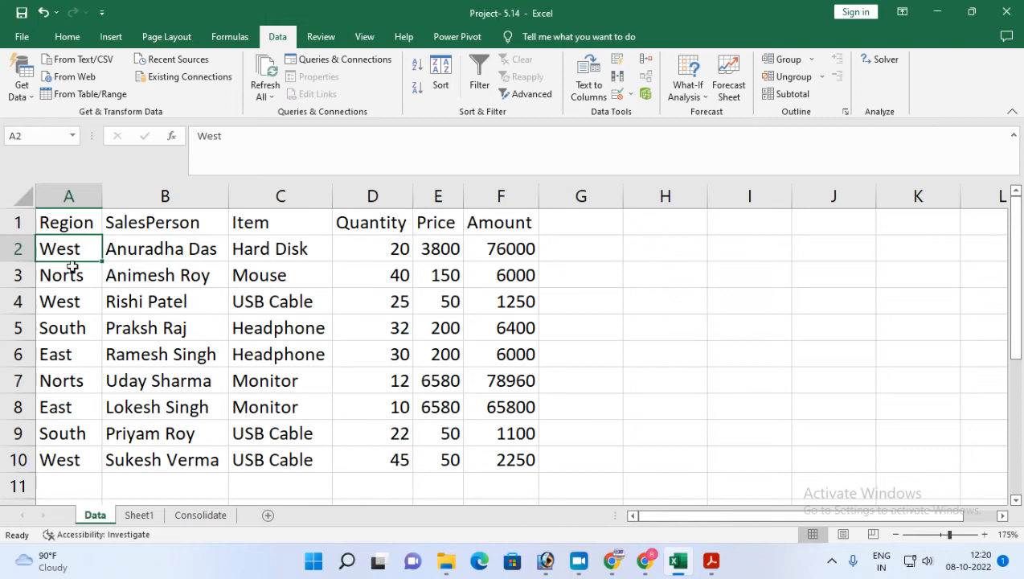
left_click(68, 226)
left_click_drag(67, 226, 65, 452)
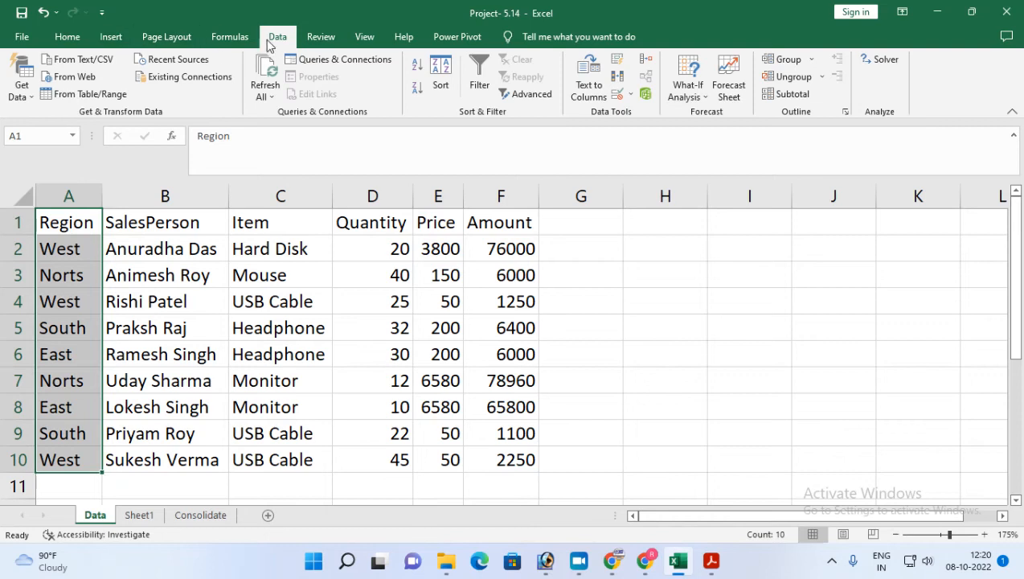
left_click(440, 76)
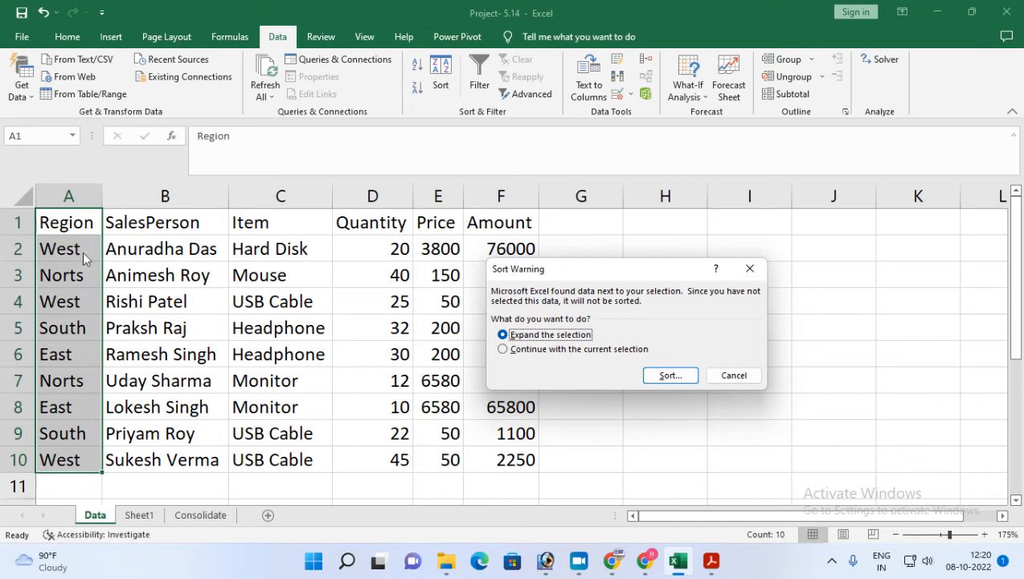
left_click(55, 555)
left_click(669, 375)
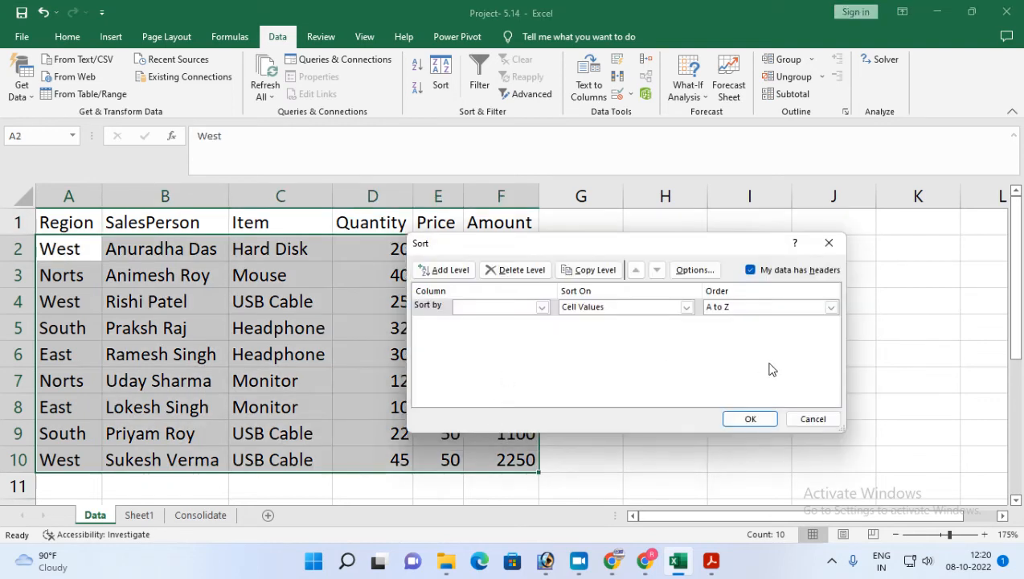
left_click(541, 306)
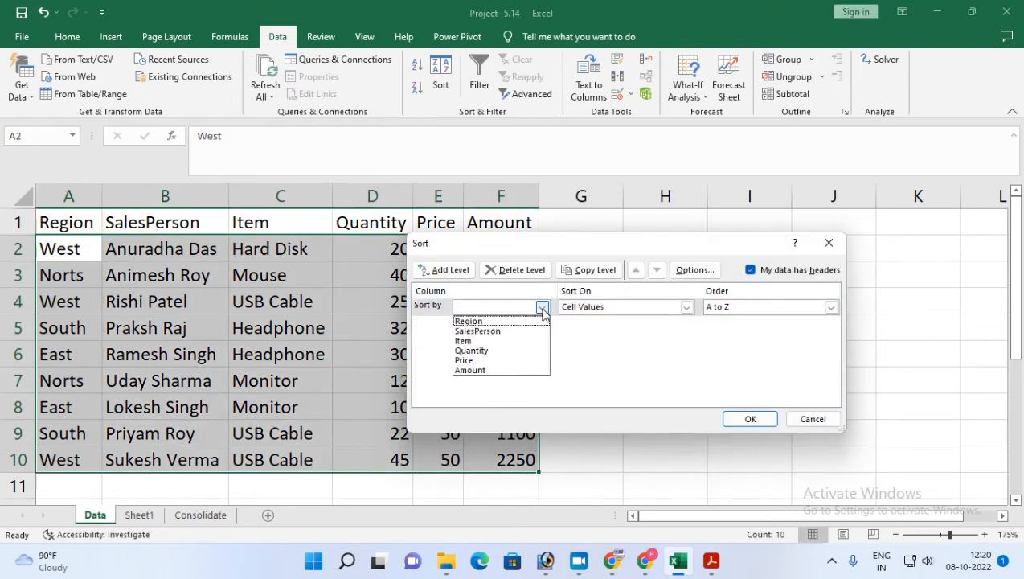
left_click(477, 322)
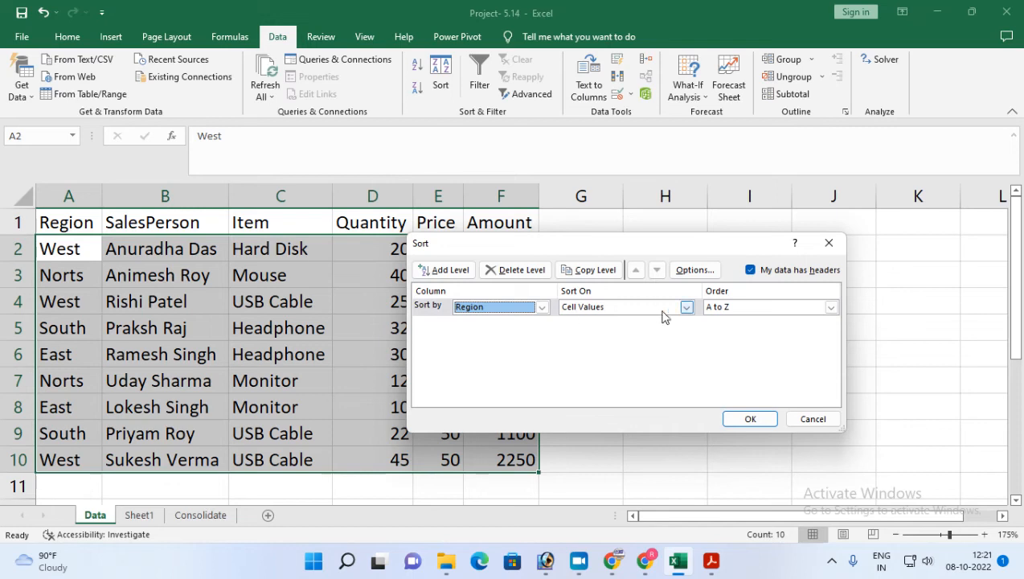
left_click(750, 419)
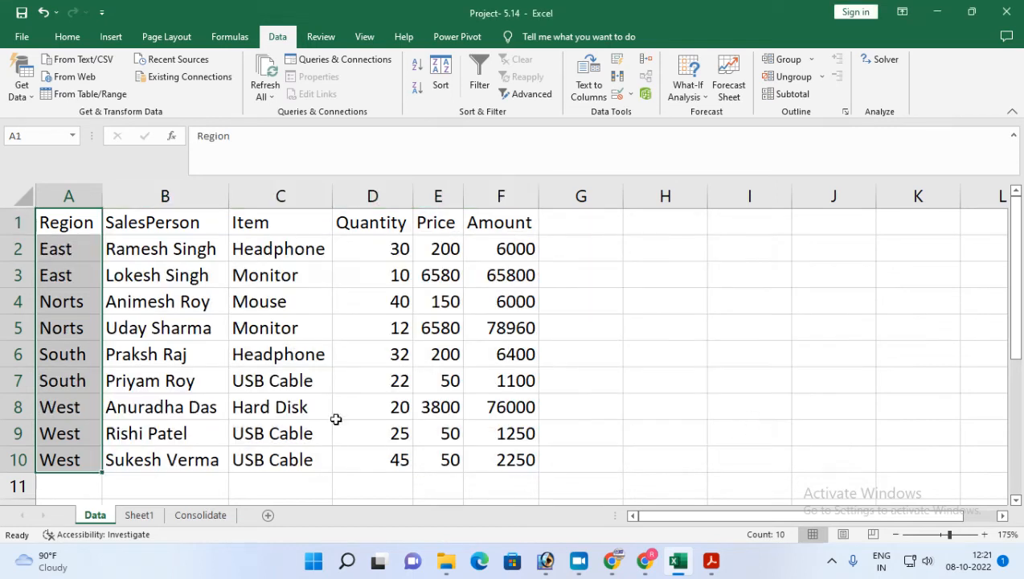
Replace every "Norts" with "North" on the Data sheet using Find and Replace.
left_click(76, 302)
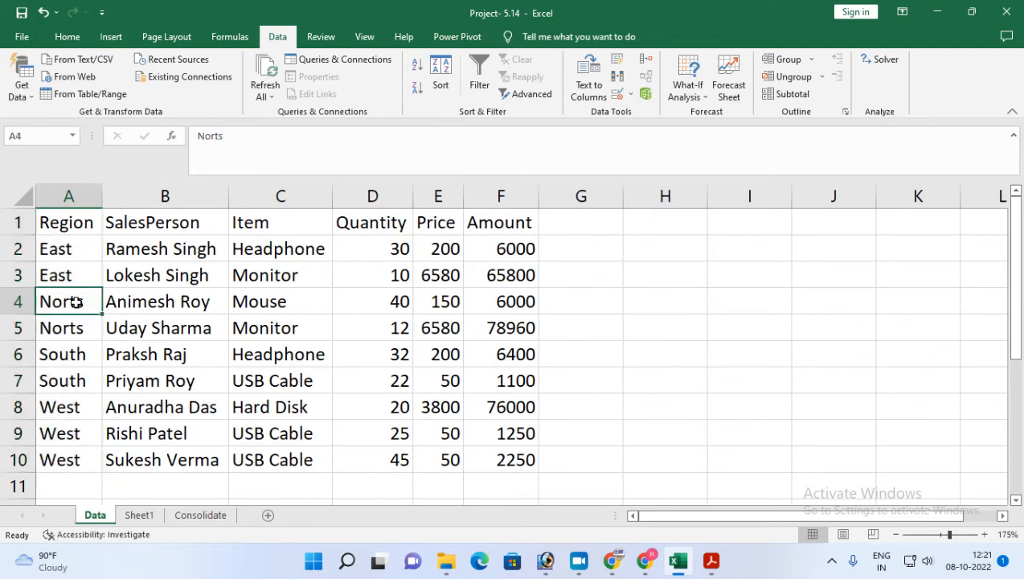
key("ctrl+h")
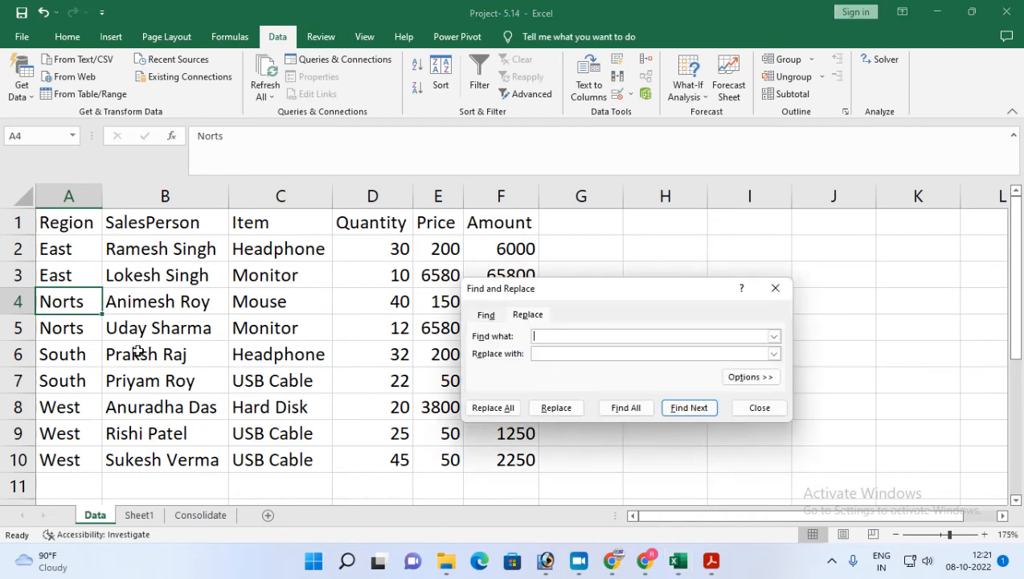
left_click(553, 350)
left_click(625, 407)
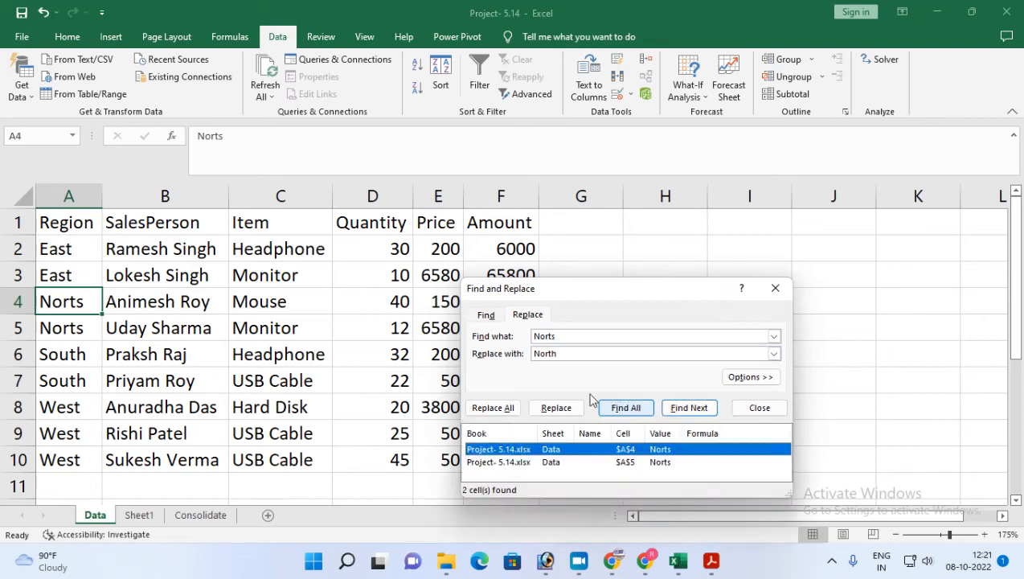
left_click(555, 408)
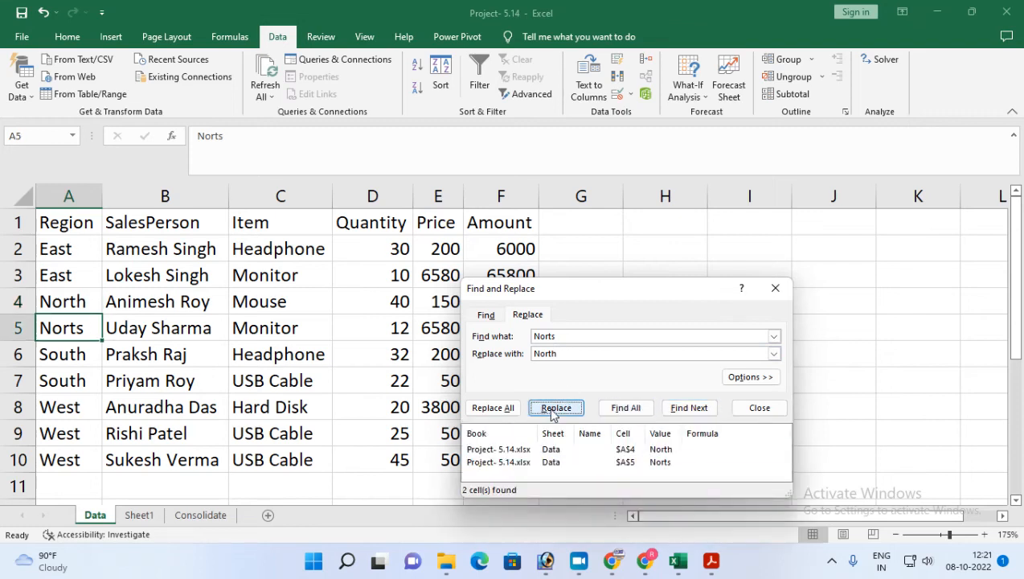
left_click(508, 408)
left_click(520, 318)
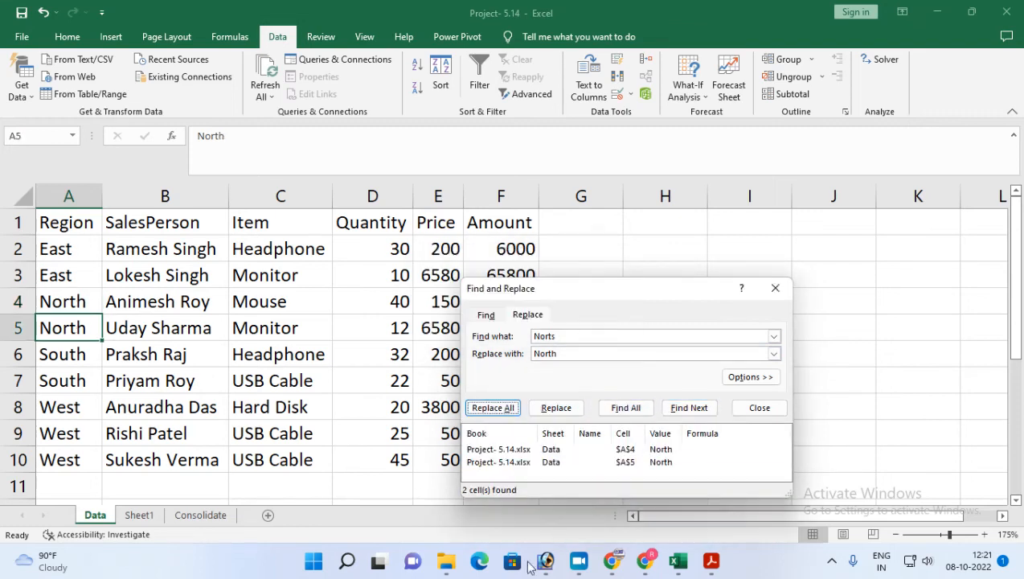
left_click(777, 289)
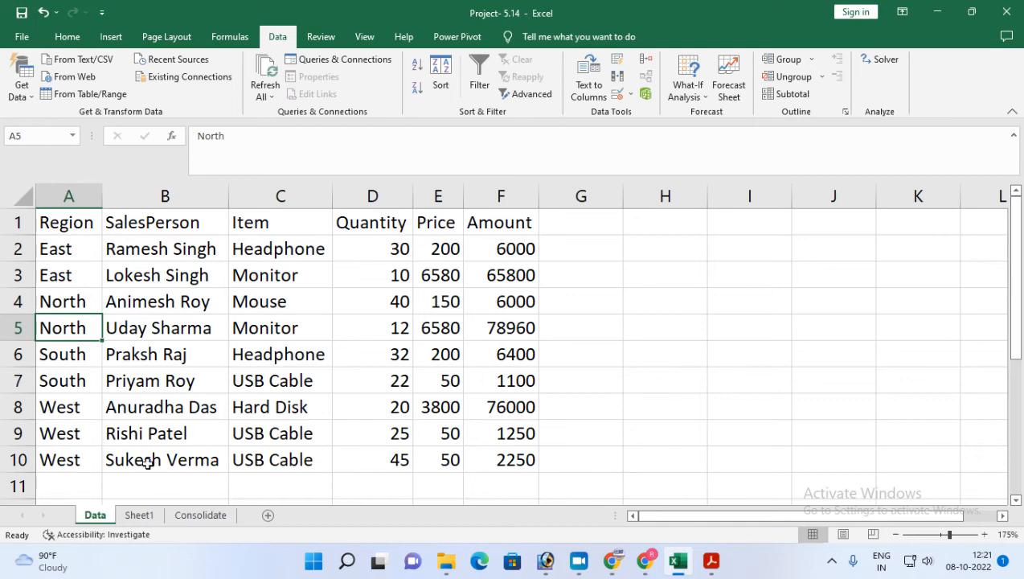
Switch to Project-14.pdf, highlight the eighth task about zone-wise subtotals, and return to the Excel workbook.
left_click(710, 560)
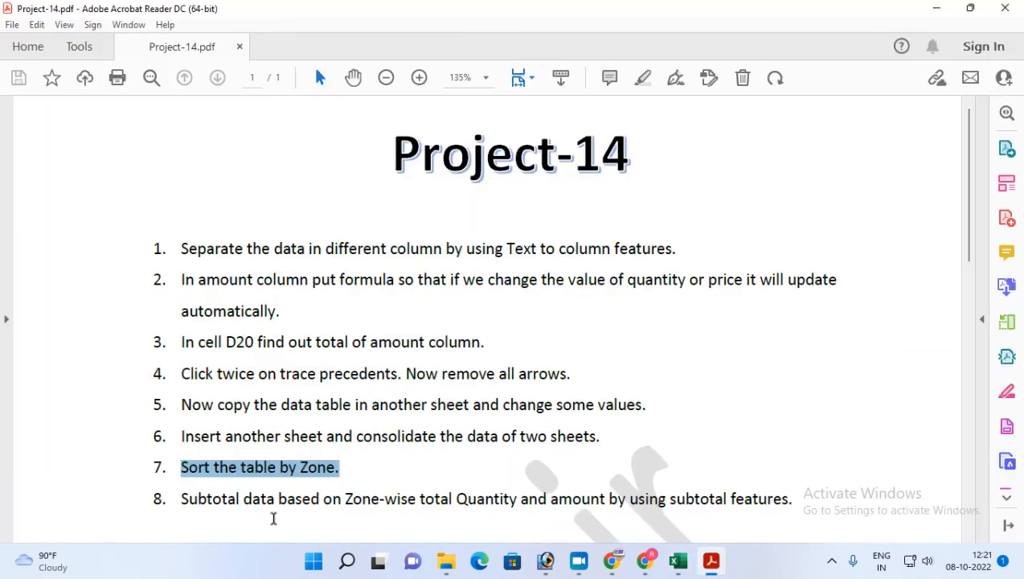
left_click_drag(184, 502, 712, 498)
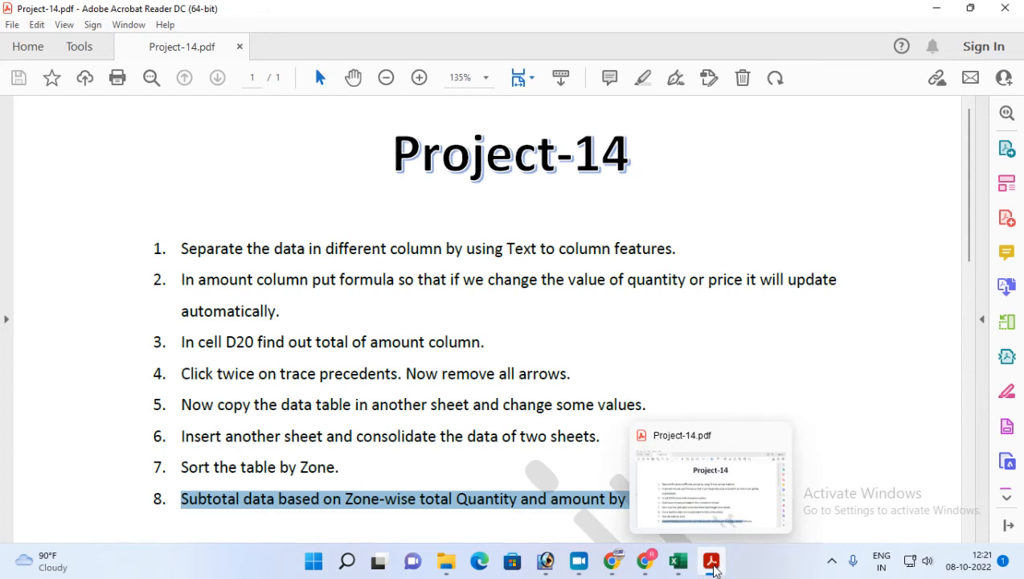
left_click(677, 561)
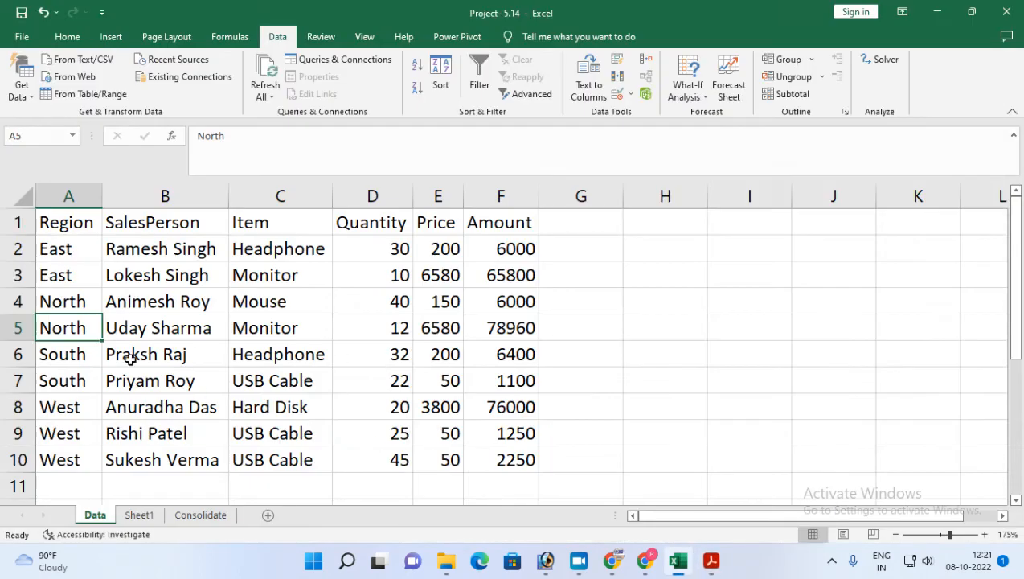
Add Sum subtotals for Quantity and Amount at each change in Region to the table in A1:F10.
left_click_drag(68, 224, 514, 458)
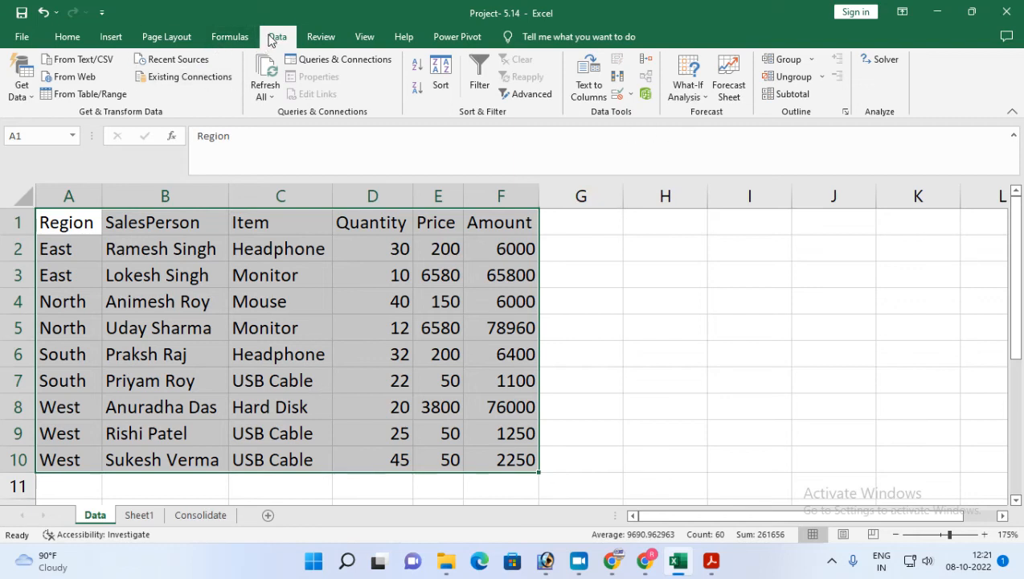
left_click(786, 95)
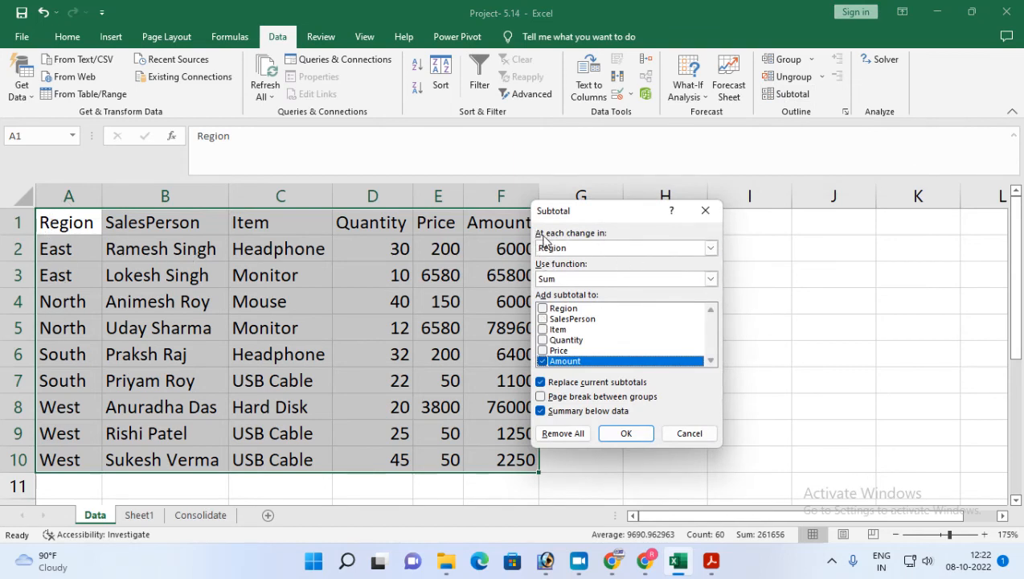
left_click(710, 248)
left_click(556, 262)
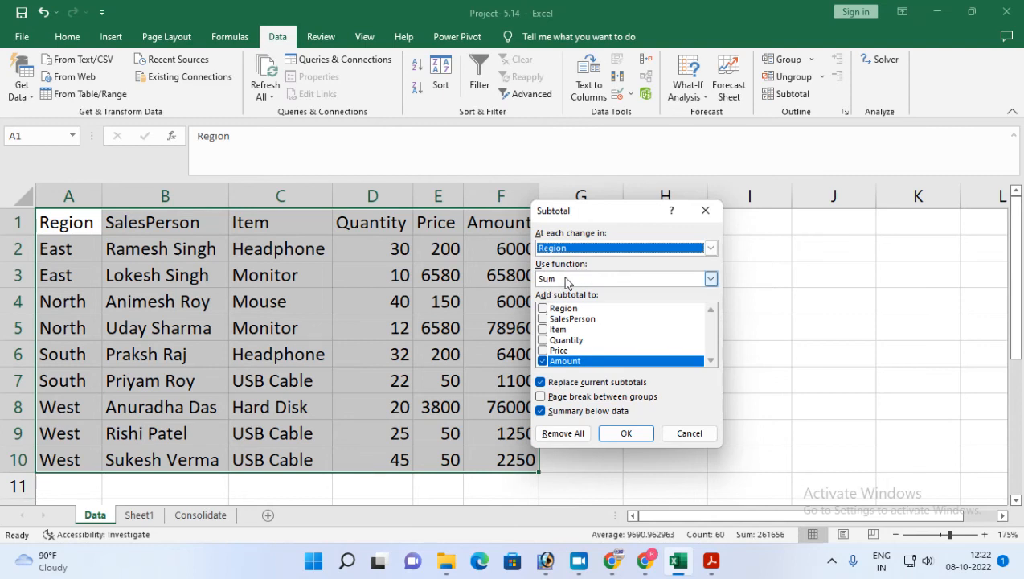
left_click(567, 278)
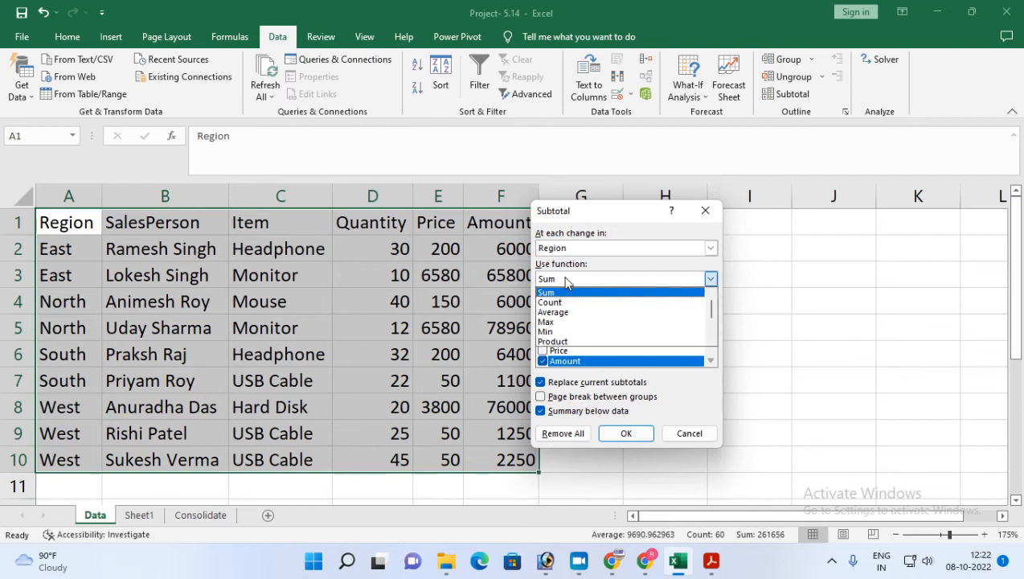
left_click(710, 279)
left_click(710, 279)
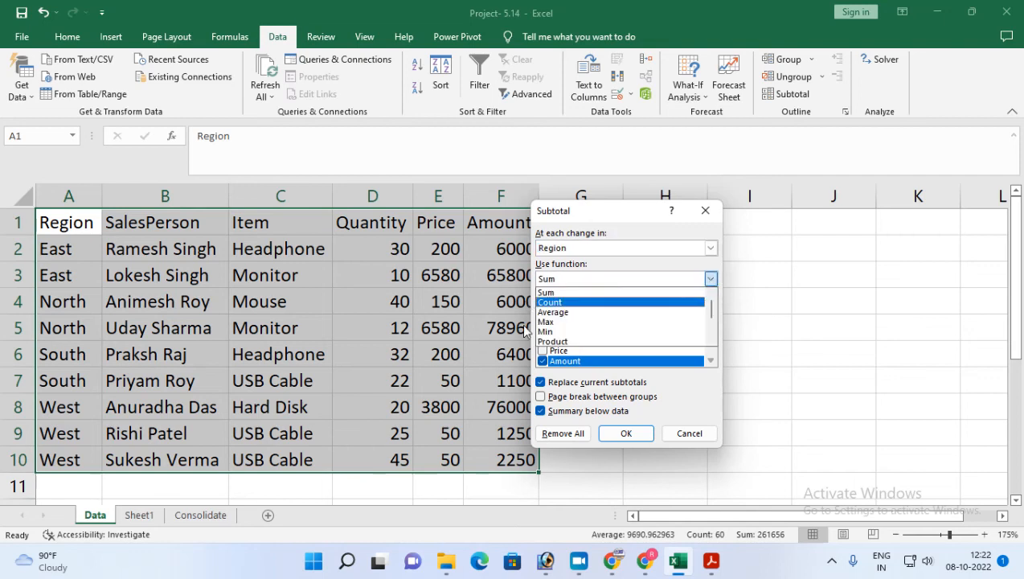
left_click(552, 293)
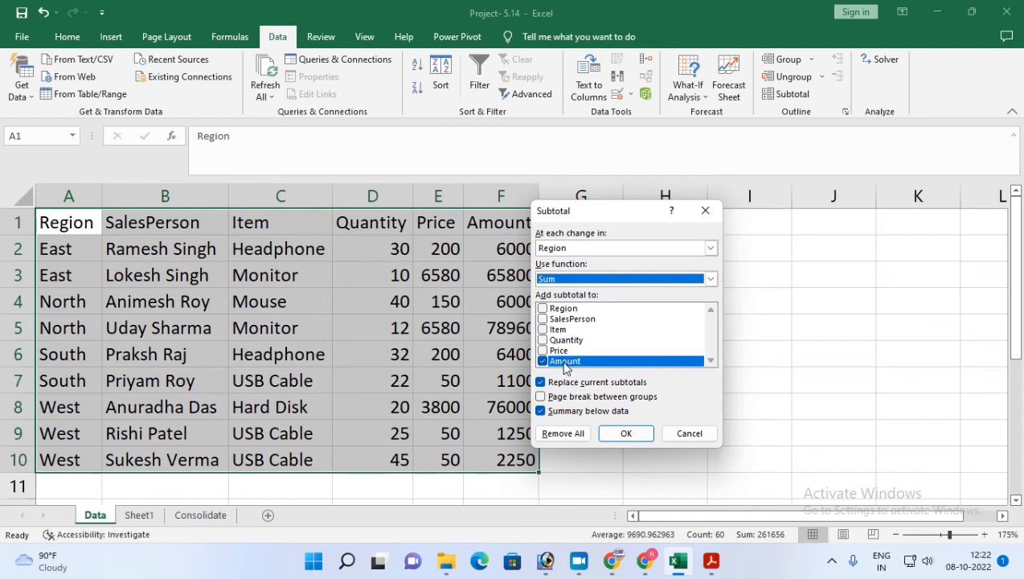
left_click(542, 340)
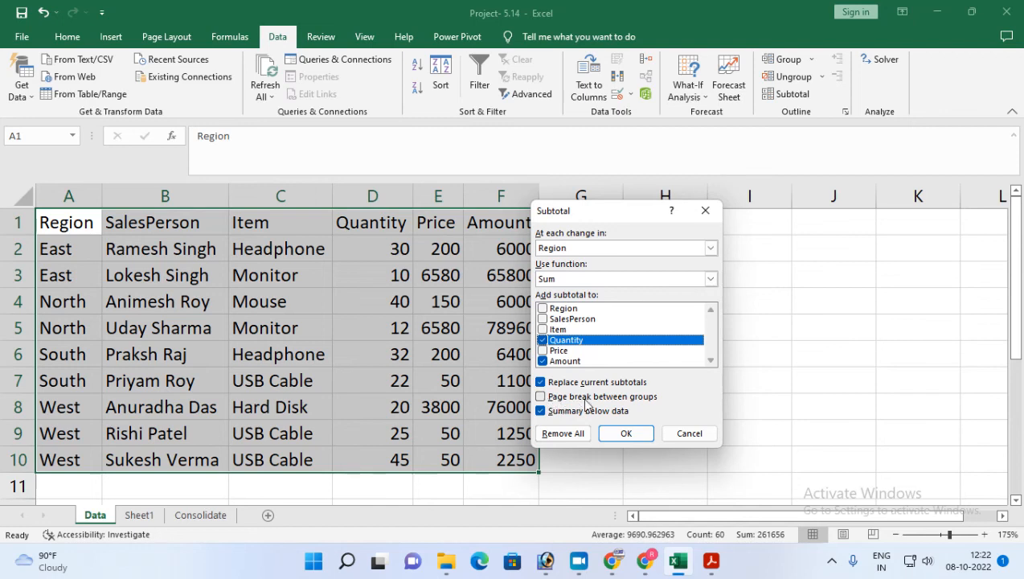
left_click(626, 435)
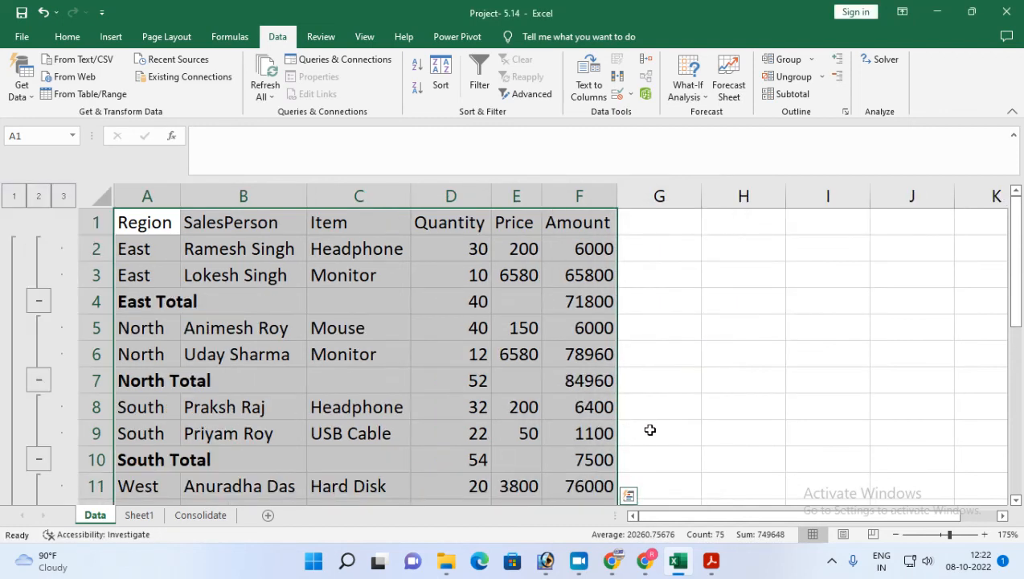
Examine the regional subtotal rows and the Grand Total row of the subtotalled table.
left_click_drag(135, 301, 567, 295)
scroll(155, 355, "down", 1)
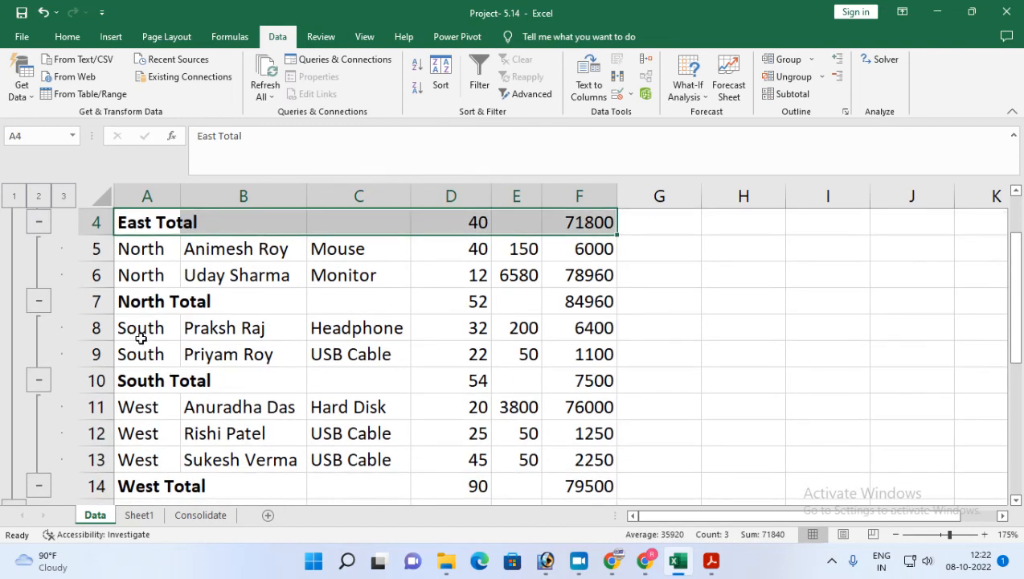
scroll(224, 415, "down", 1)
left_click_drag(125, 432, 577, 430)
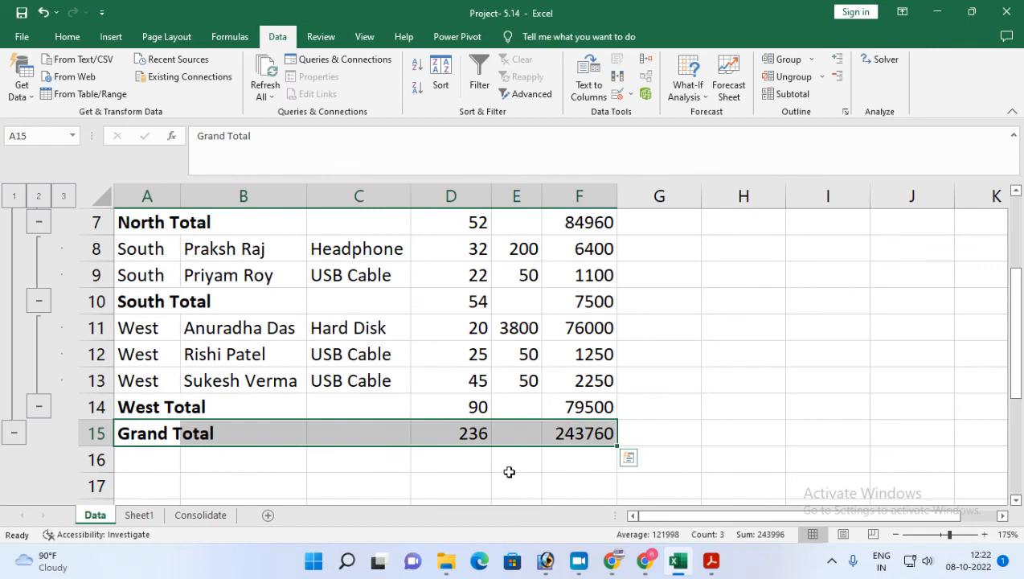
scroll(508, 472, "up", 2)
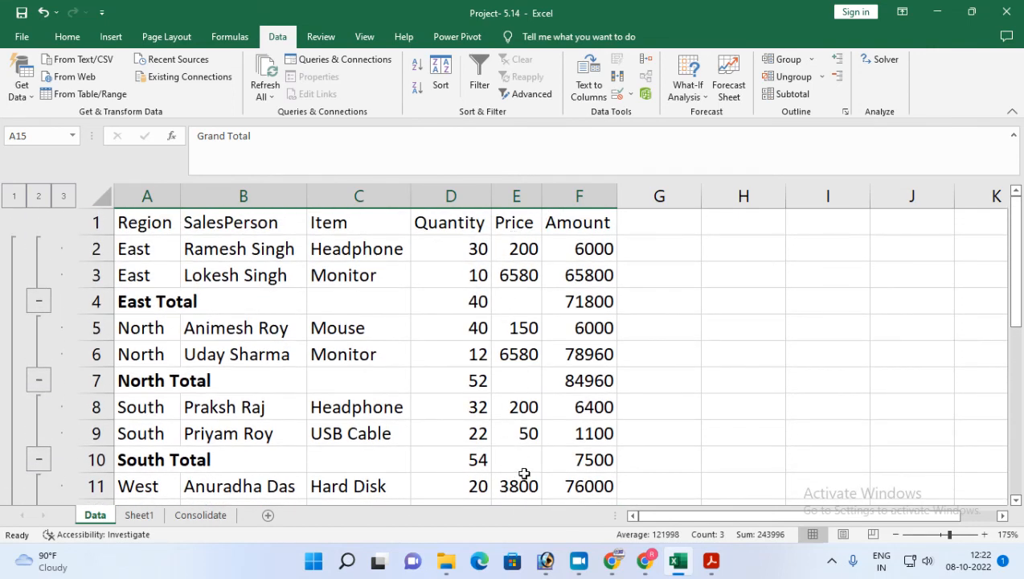
scroll(524, 476, "down", 3)
scroll(536, 339, "up", 3)
scroll(514, 402, "down", 4)
Recheck the subtotal task in Project-14.pdf and return to the start of the Excel table.
left_click(711, 560)
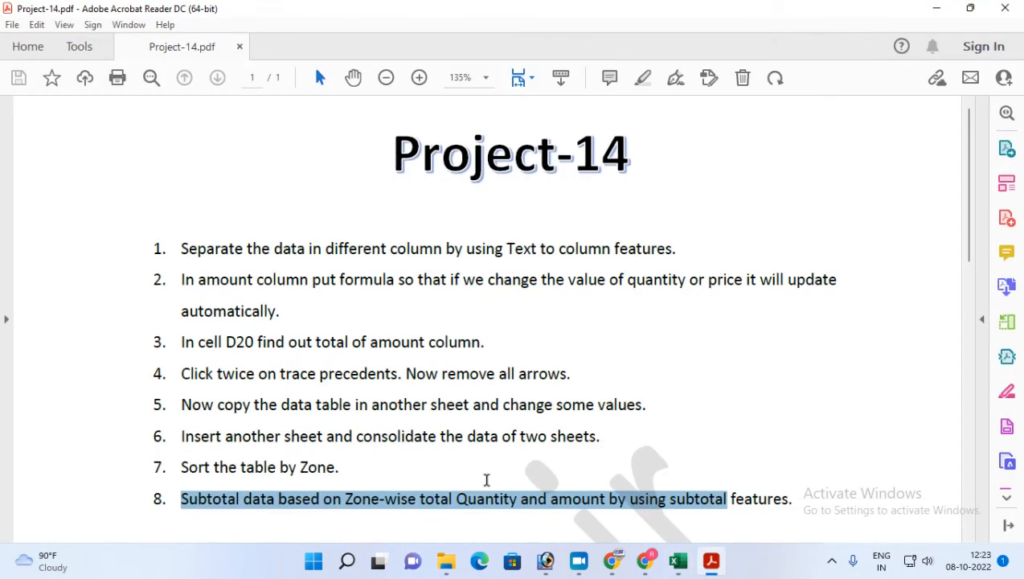
left_click(681, 563)
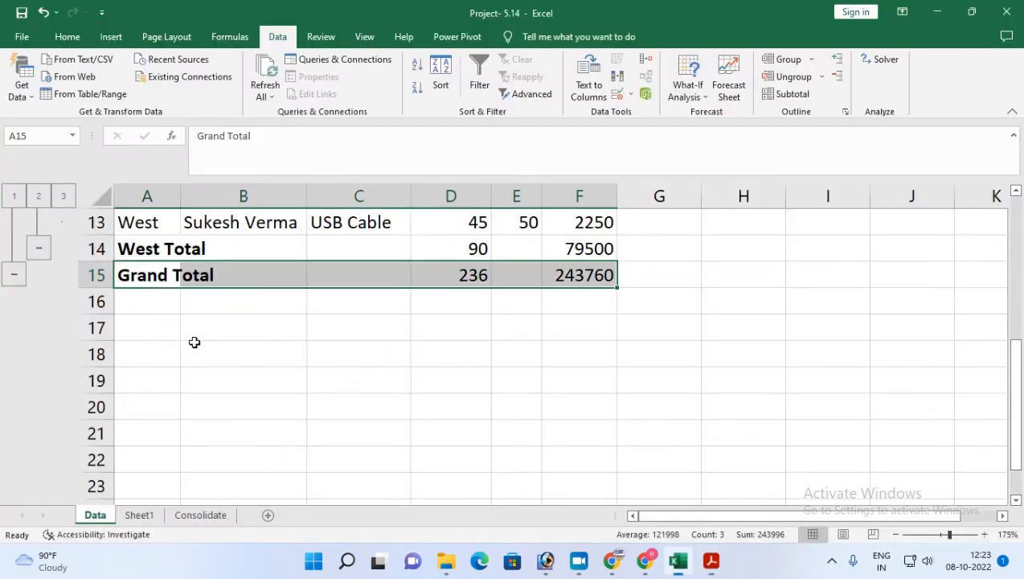
scroll(297, 406, "up", 4)
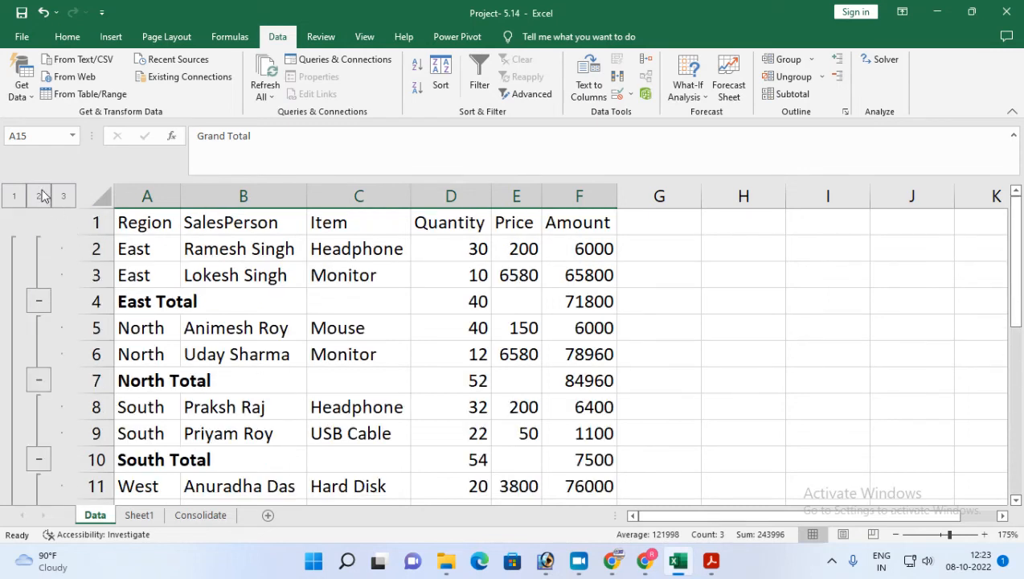
Show only the grand total, the regional totals, and finally all detail rows using outline levels 1, 2 and 3, and look through them.
left_click(13, 197)
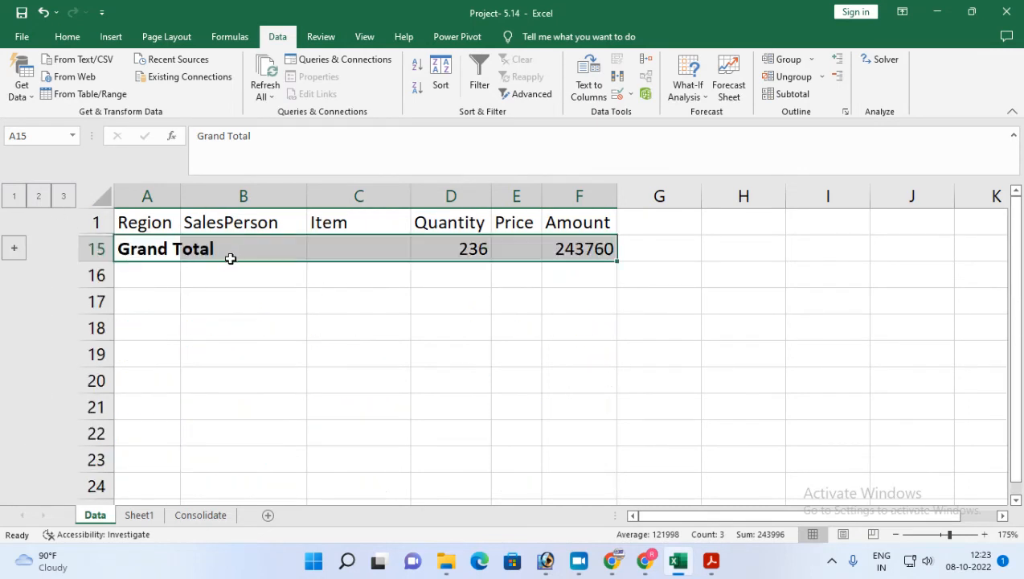
left_click(38, 196)
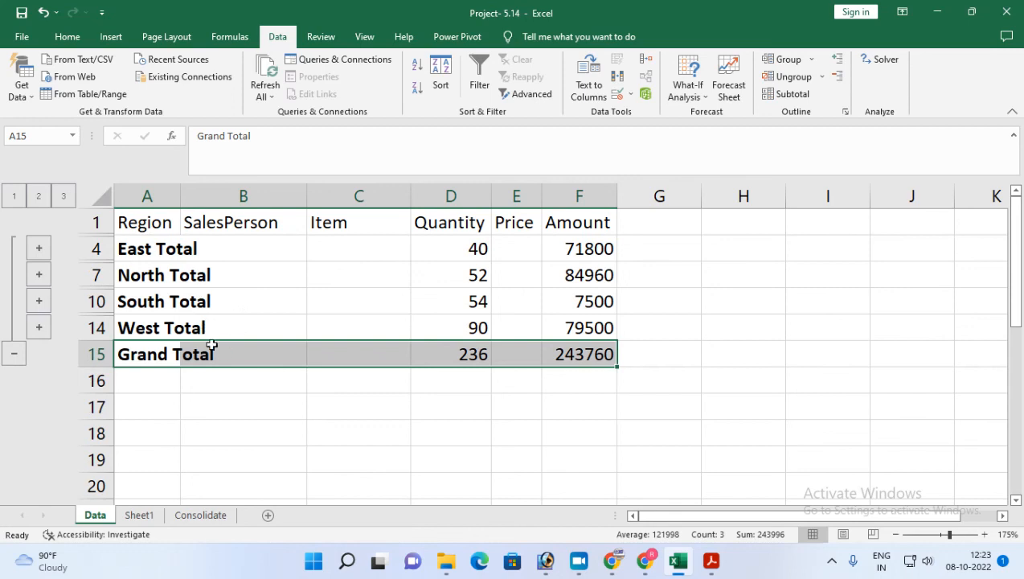
left_click(64, 197)
scroll(213, 402, "down", 3)
scroll(212, 400, "up", 3)
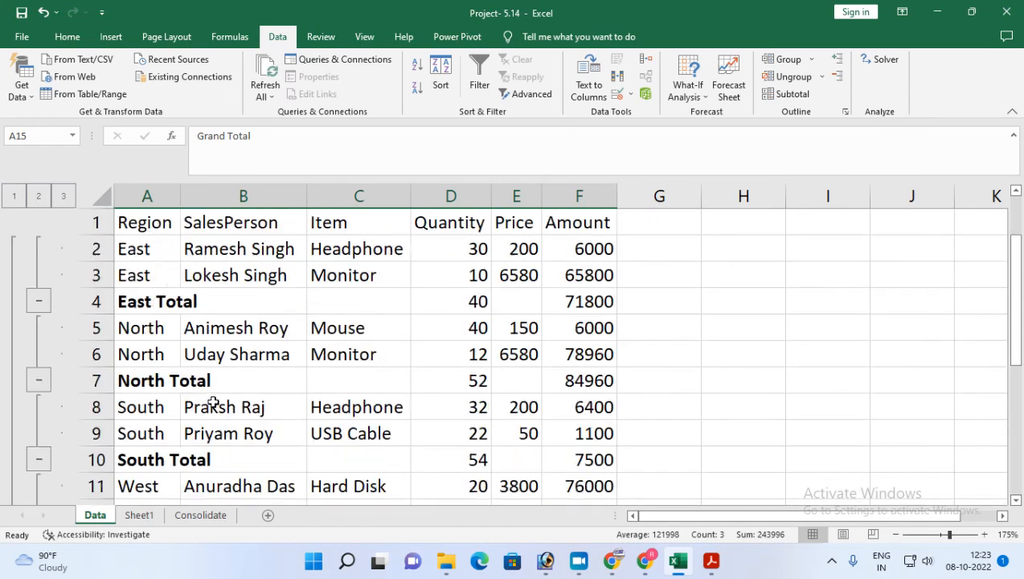
Collapse the East, North, South and West groups one at a time so only their total rows show.
left_click(38, 301)
left_click(39, 328)
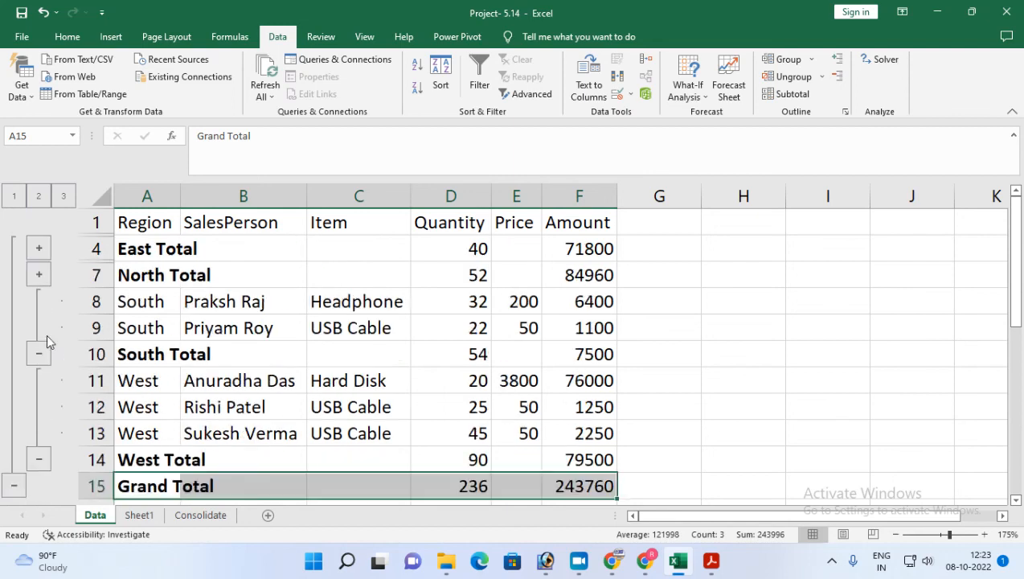
left_click(39, 354)
left_click(38, 406)
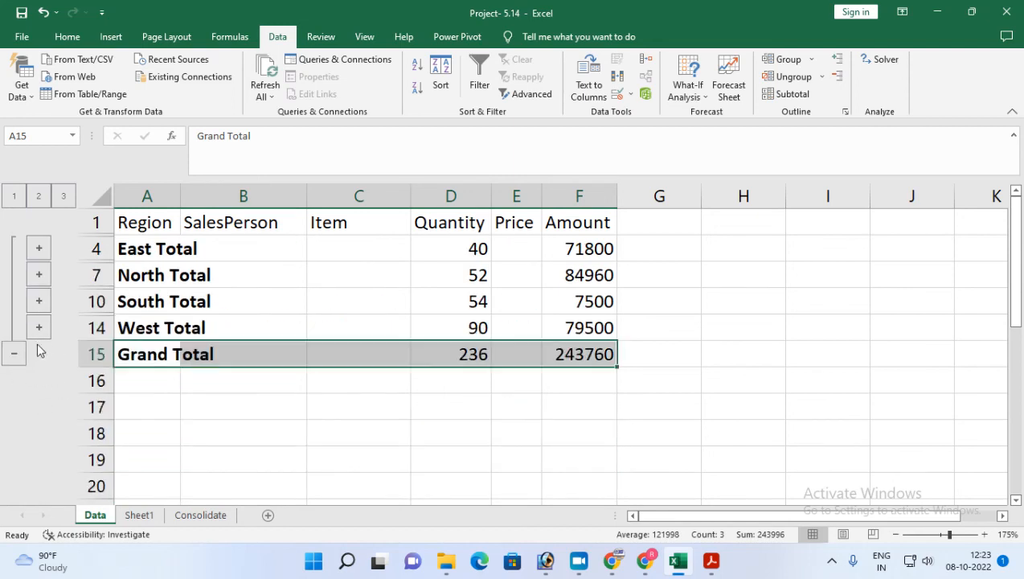
Expand the East, North, South and West groups again one at a time and look through the detail rows.
left_click(37, 249)
left_click(40, 328)
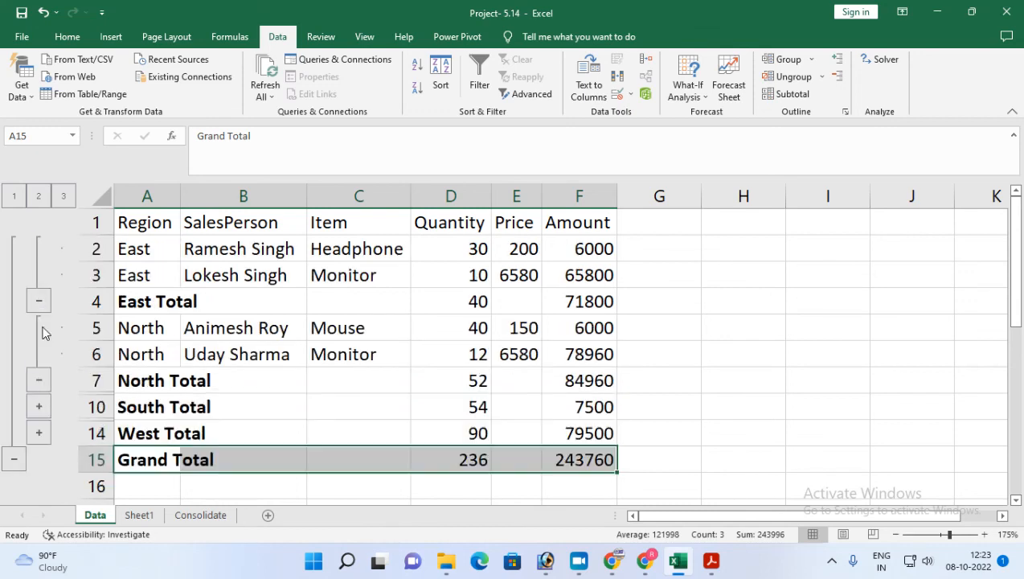
left_click(39, 407)
left_click(45, 482)
scroll(46, 485, "down", 4)
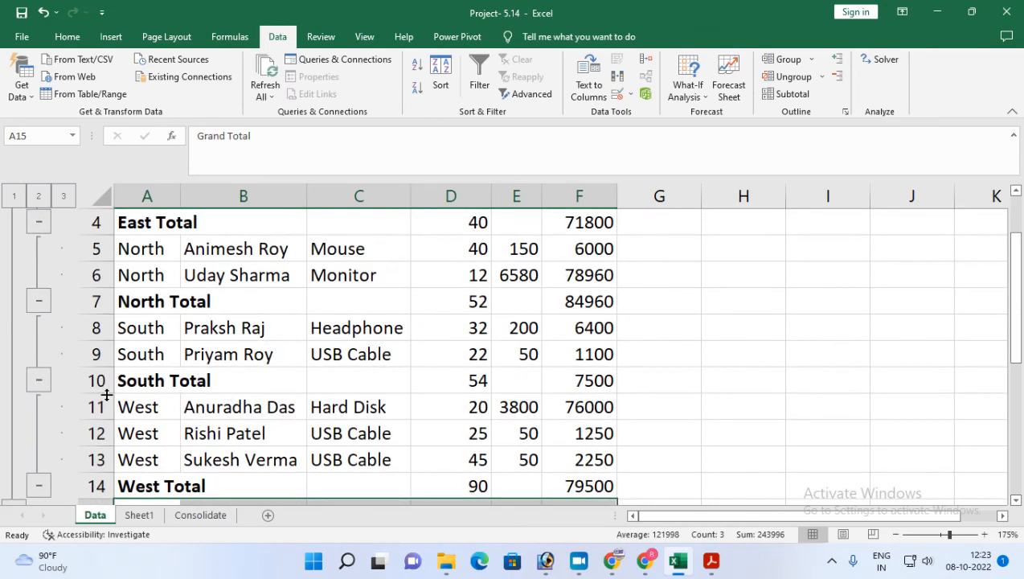
scroll(100, 406, "up", 4)
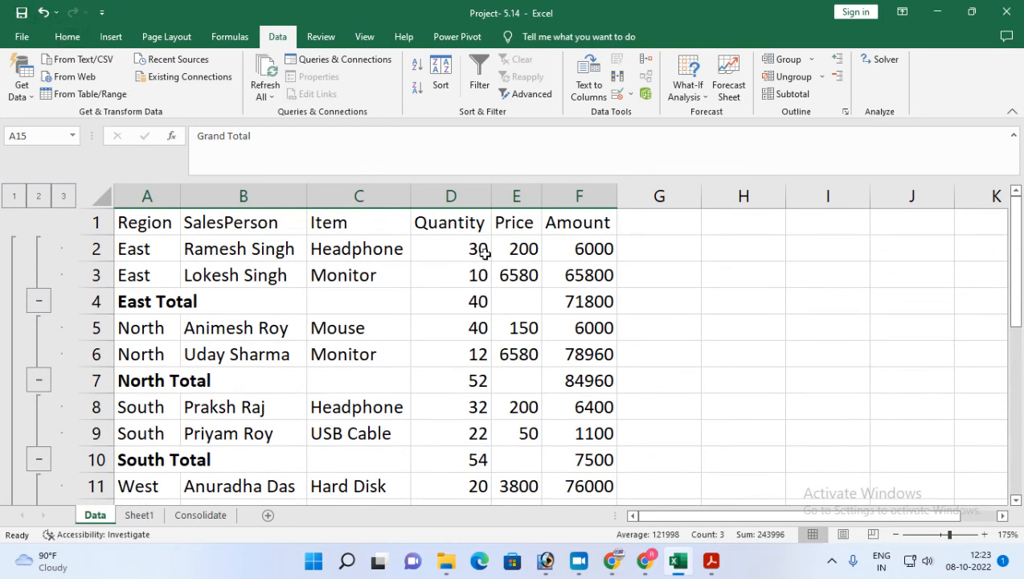
Switch to Project-14.pdf, read through its task list once more, and close the PDF to return to the Excel workbook.
left_click(711, 560)
scroll(318, 370, "down", 2)
scroll(320, 418, "down", 3)
scroll(320, 418, "up", 3)
scroll(320, 418, "down", 6)
scroll(320, 418, "up", 7)
left_click(1006, 8)
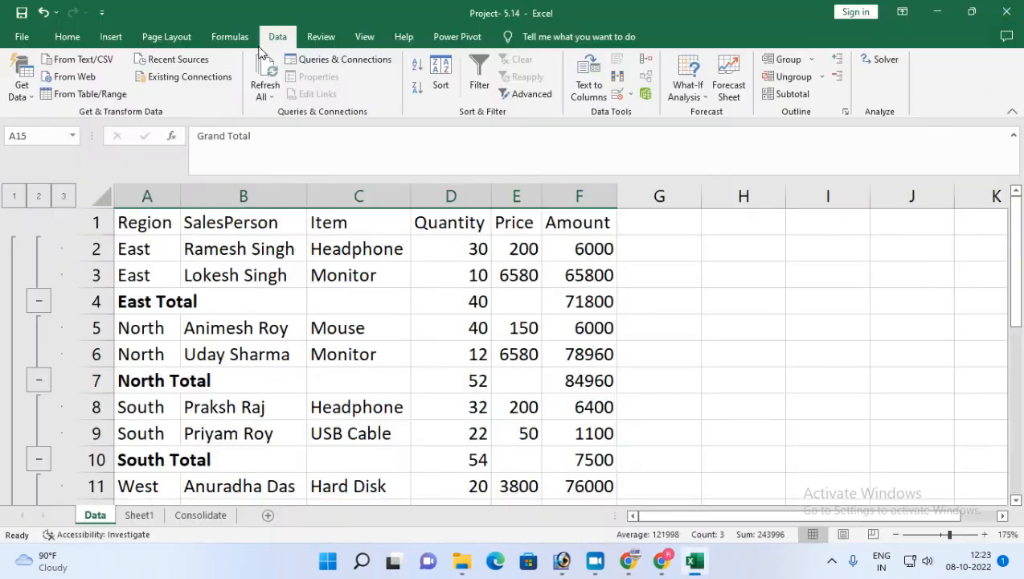